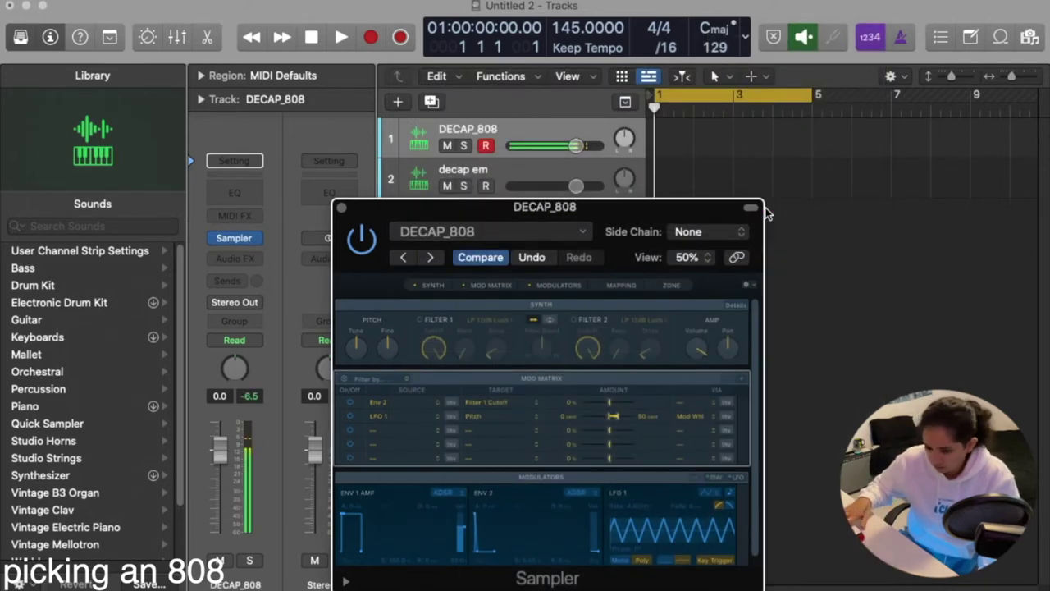
# Close the DECAP_808 Sampler window and switch to the Finder window showing the sounds folder
pyautogui.click(341, 207)
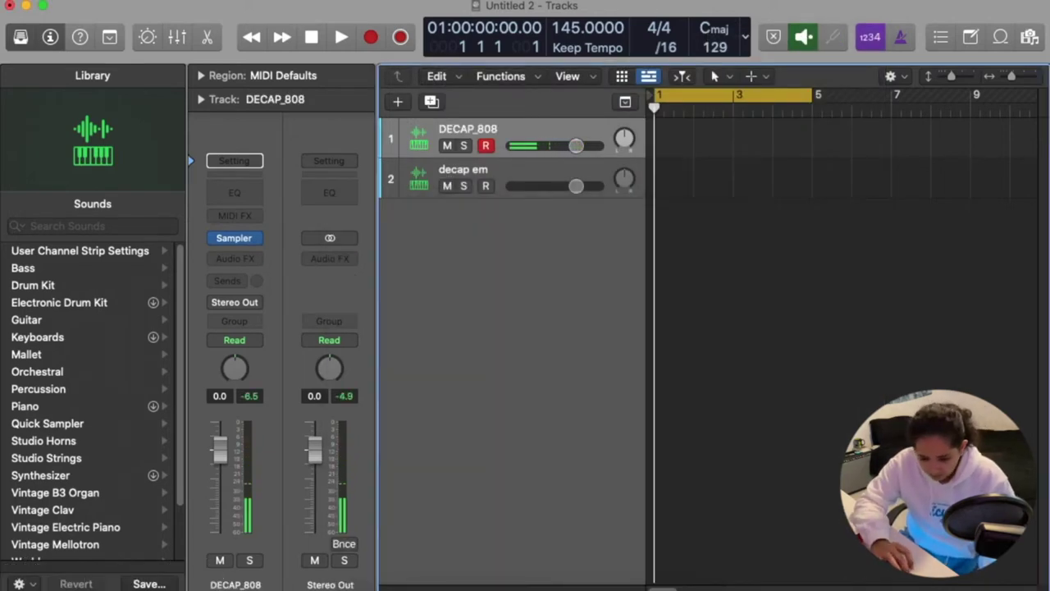
pyautogui.click(355, 589)
pyautogui.click(440, 493)
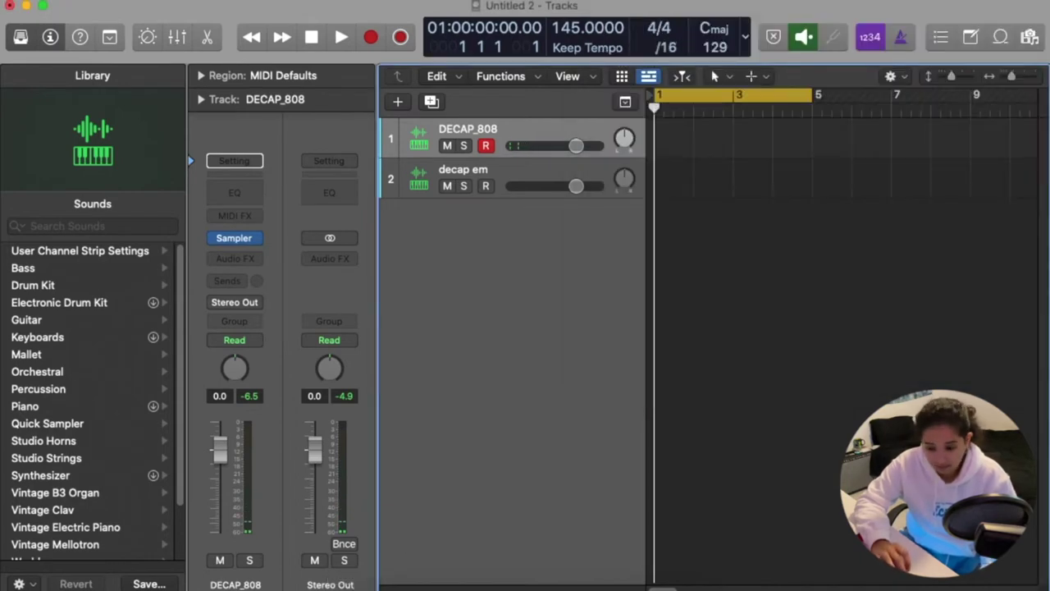
pyautogui.click(355, 589)
pyautogui.moveTo(835, 27); pyautogui.dragTo(695, 55)
# Preview the kicks in Decap - Drums That Knock Vol. 3 and add Decap_Fibonacci_Kick.wav to the project on a new track
pyautogui.click(755, 128)
pyautogui.press('space')
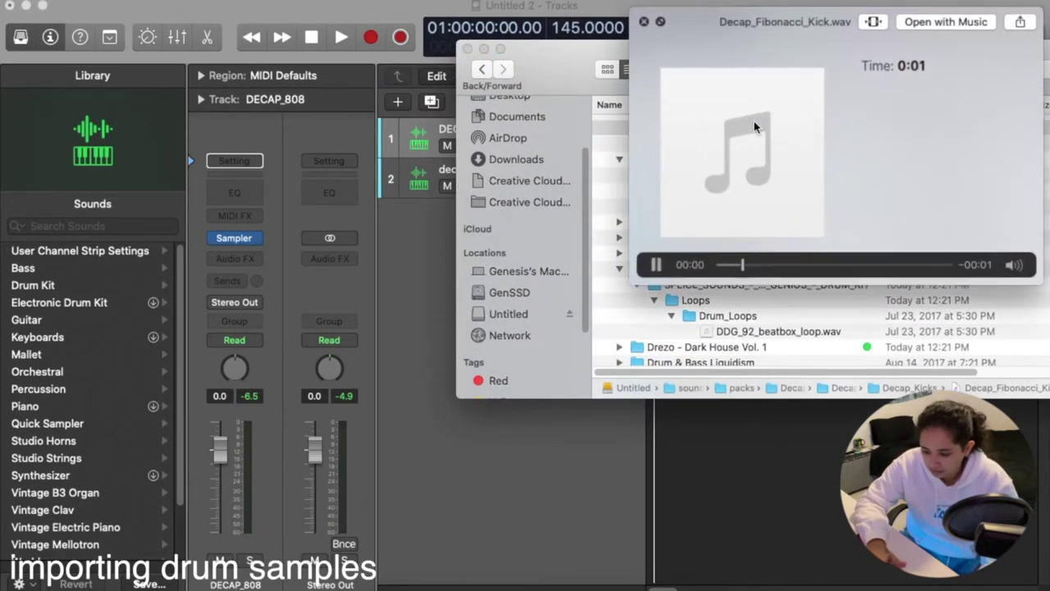
pyautogui.press('space')
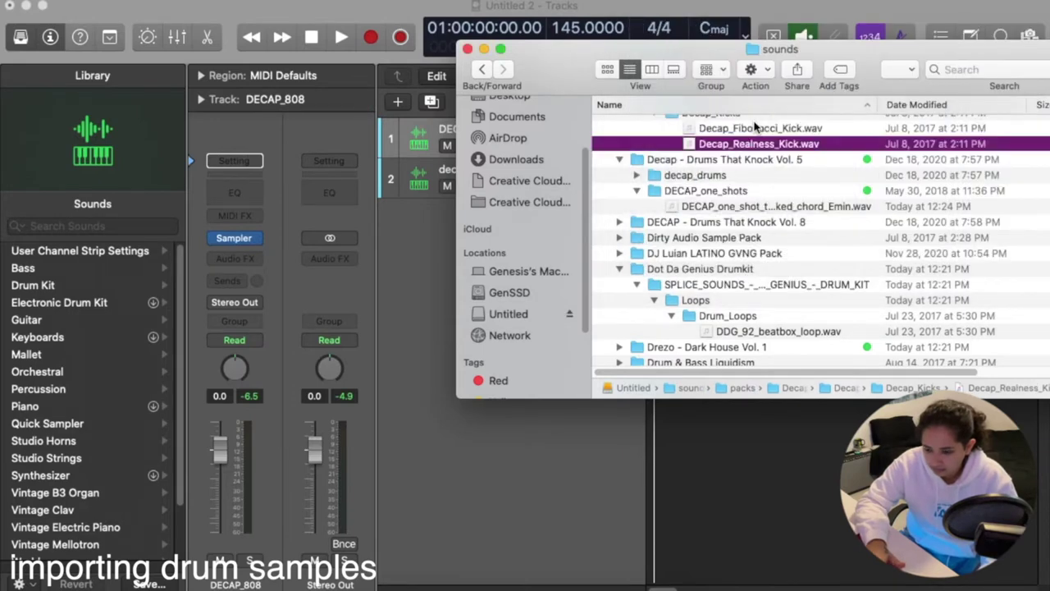
pyautogui.press('Up')
pyautogui.moveTo(730, 128); pyautogui.dragTo(691, 417)
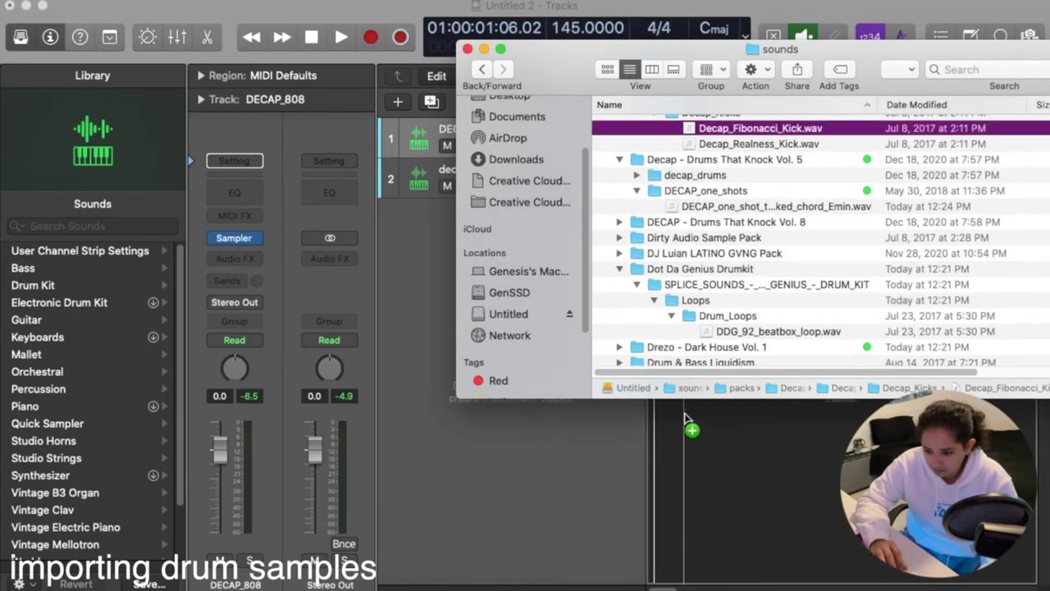
# Browse to the trap folder's Metro Boomin Drum Kit, collapse Hi Hats and expand its Claps folder
pyautogui.scroll(10, 728, 256)
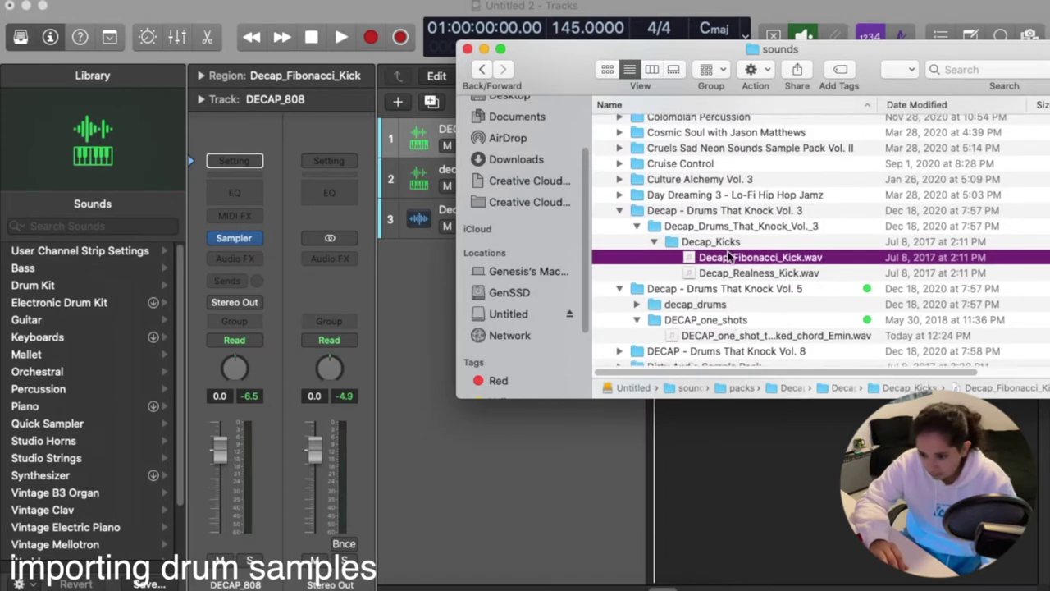
pyautogui.scroll(2, 655, 226)
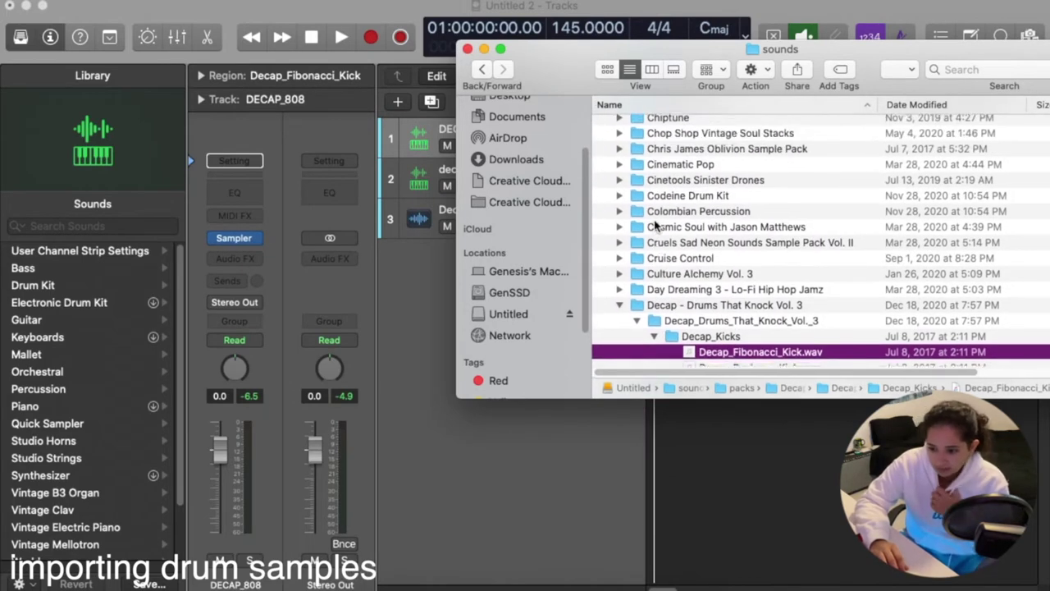
pyautogui.scroll(8, 624, 270)
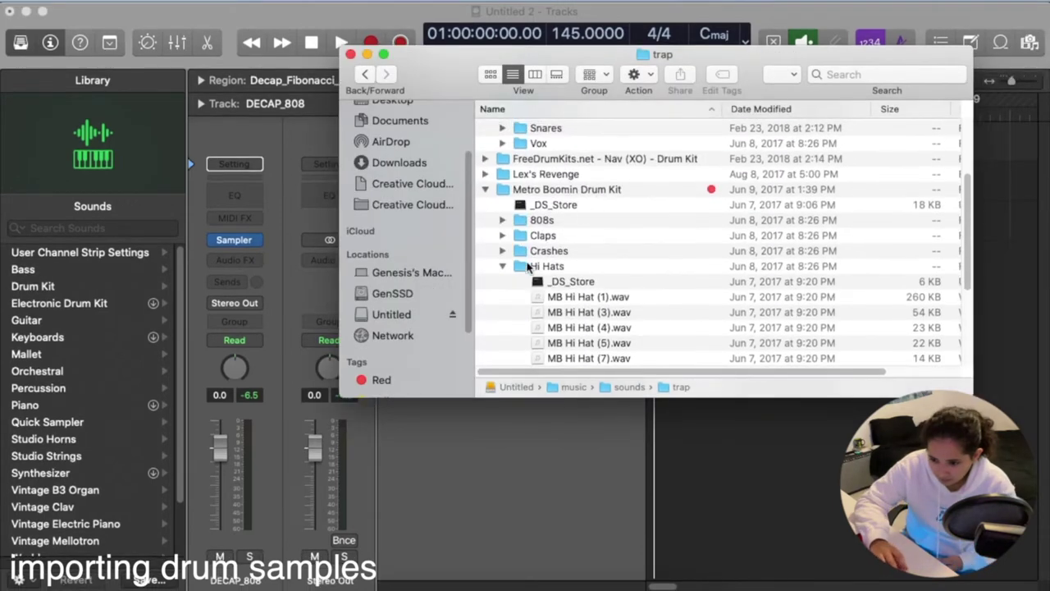
pyautogui.click(502, 266)
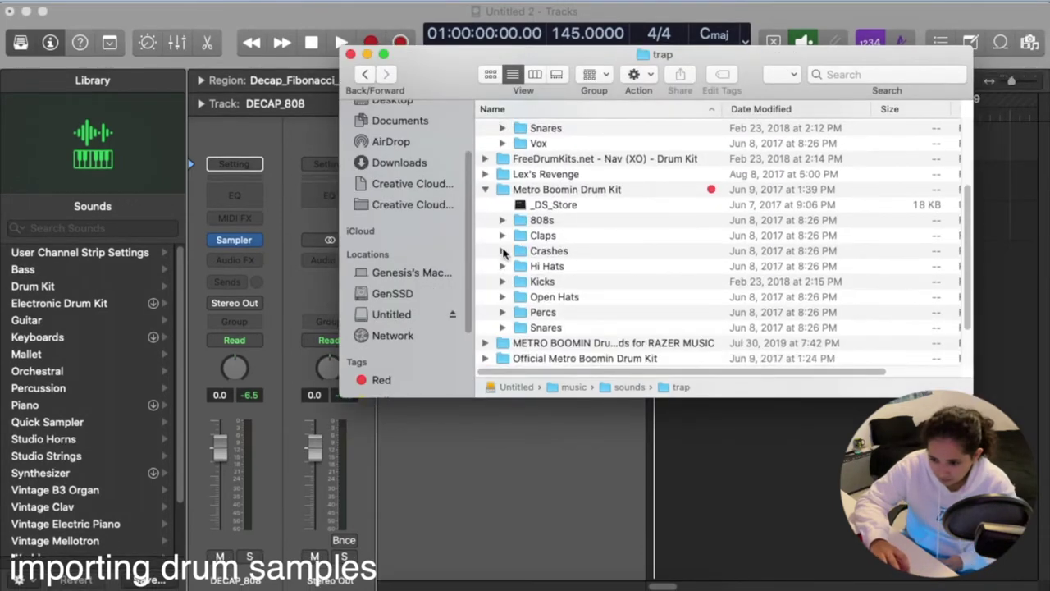
pyautogui.click(502, 237)
# Preview the Metro Boomin claps and add MB Clap (2).wav to the project on a new track at bar 3
pyautogui.click(564, 271)
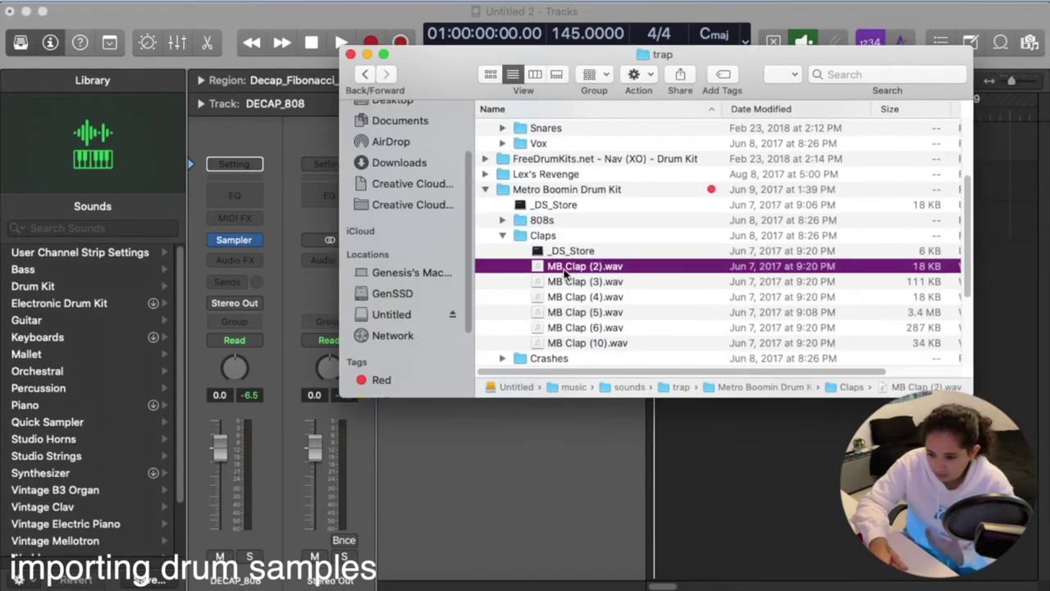
pyautogui.press('space')
pyautogui.press('Down')
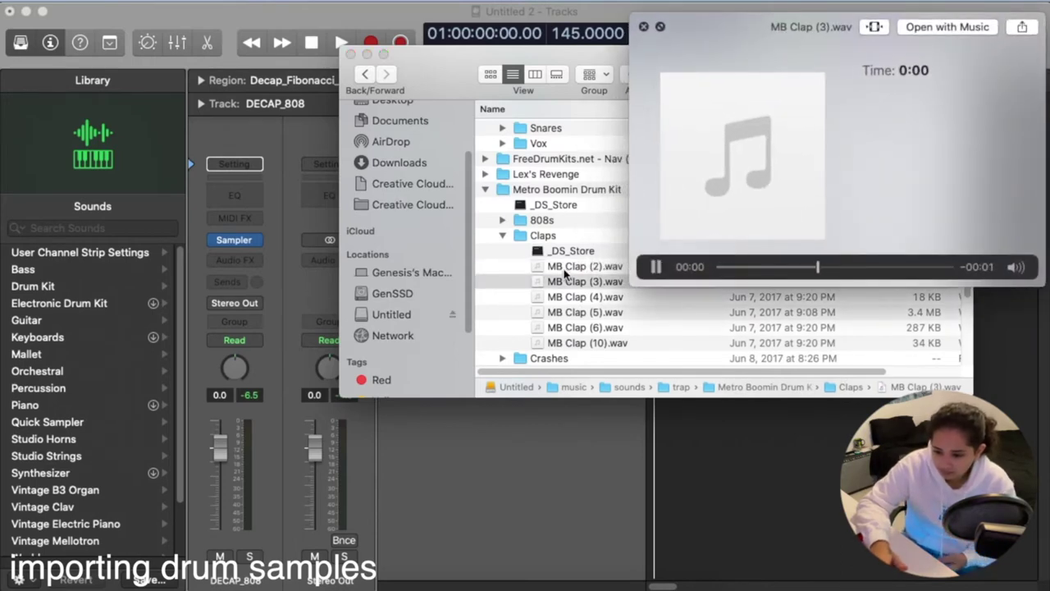
pyautogui.press('Up')
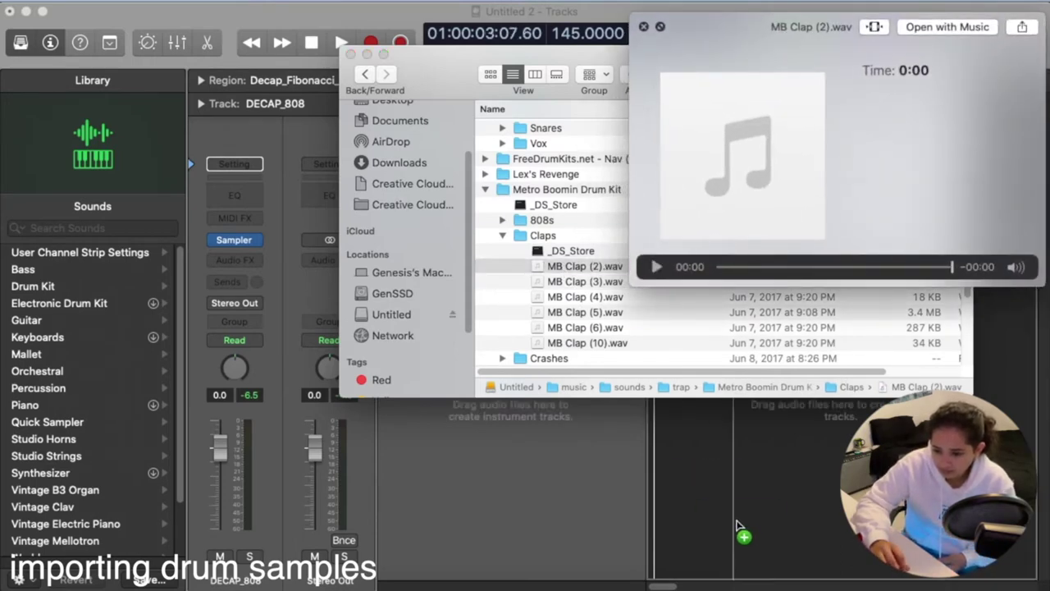
pyautogui.click(563, 271)
pyautogui.press('Down')
pyautogui.press('Down')
pyautogui.press('Down')
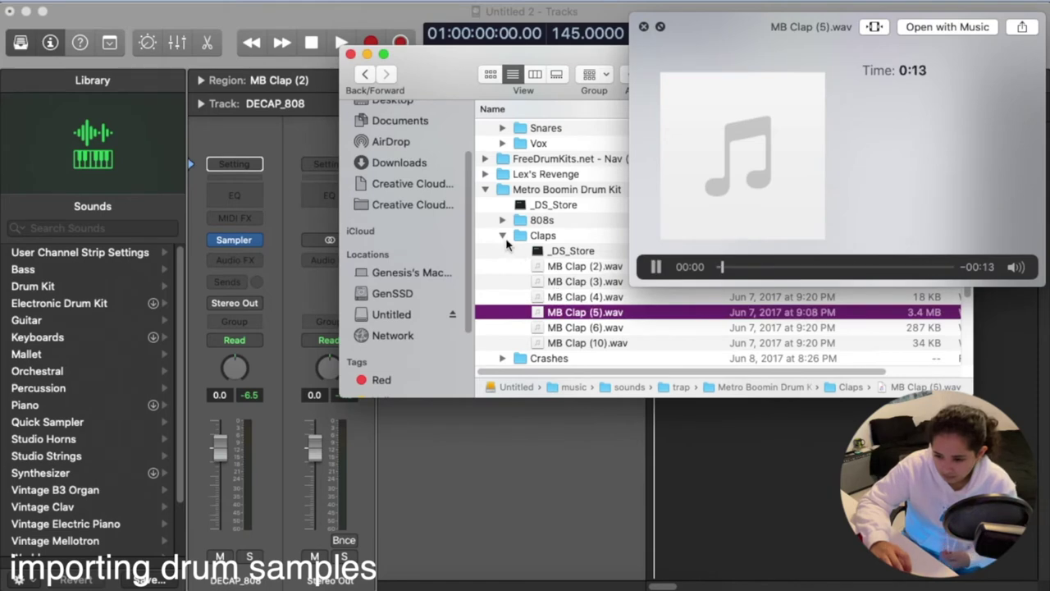
# Preview the Metro Boomin snares, add MB Snare (4).wav on a new track at bar 4, and put the Finder window away
pyautogui.click(502, 236)
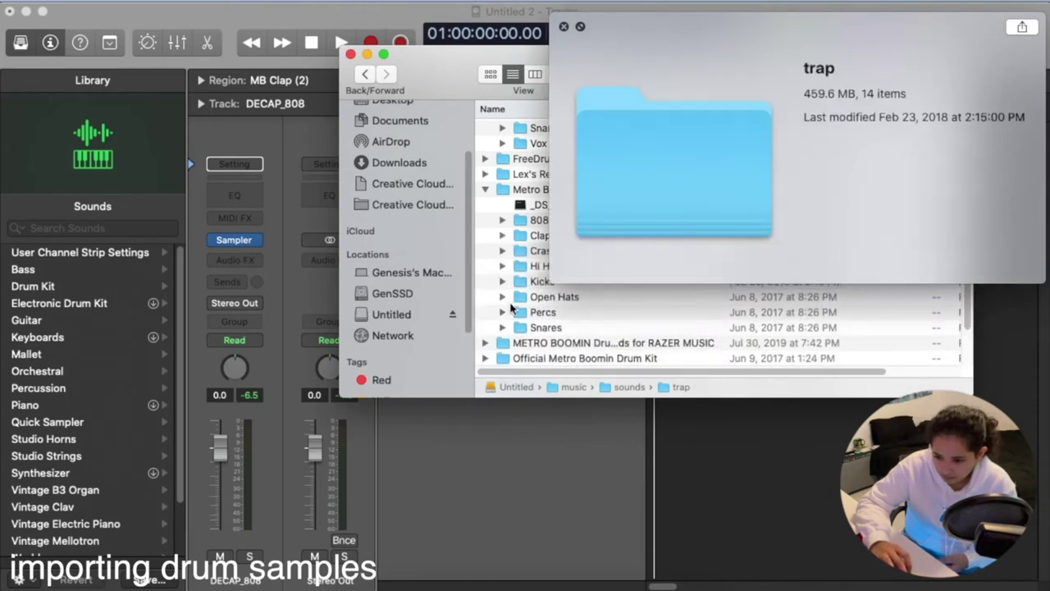
pyautogui.click(502, 327)
pyautogui.scroll(-3, 502, 328)
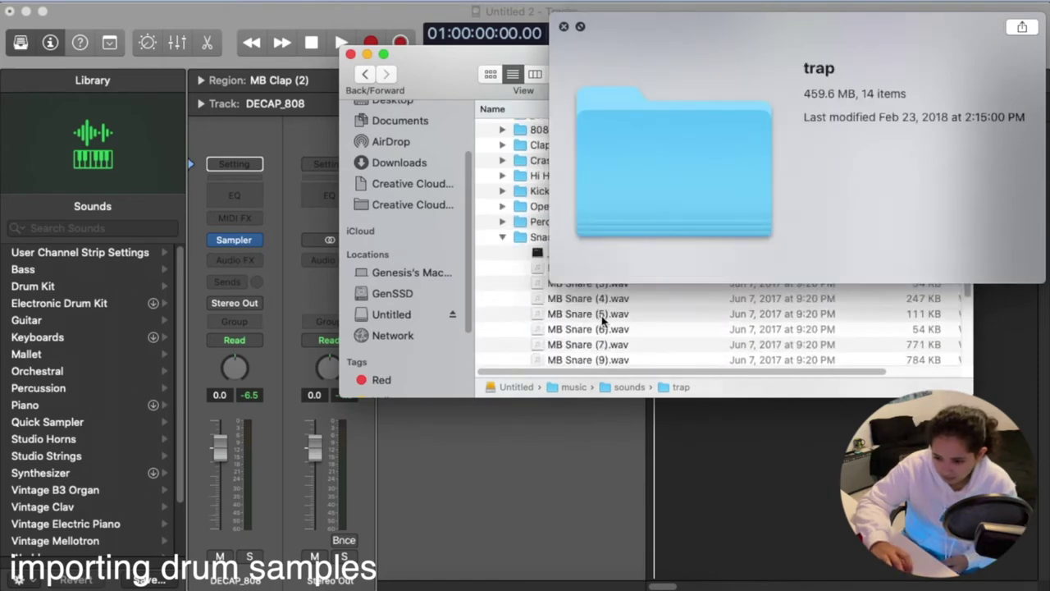
pyautogui.click(602, 317)
pyautogui.click(546, 273)
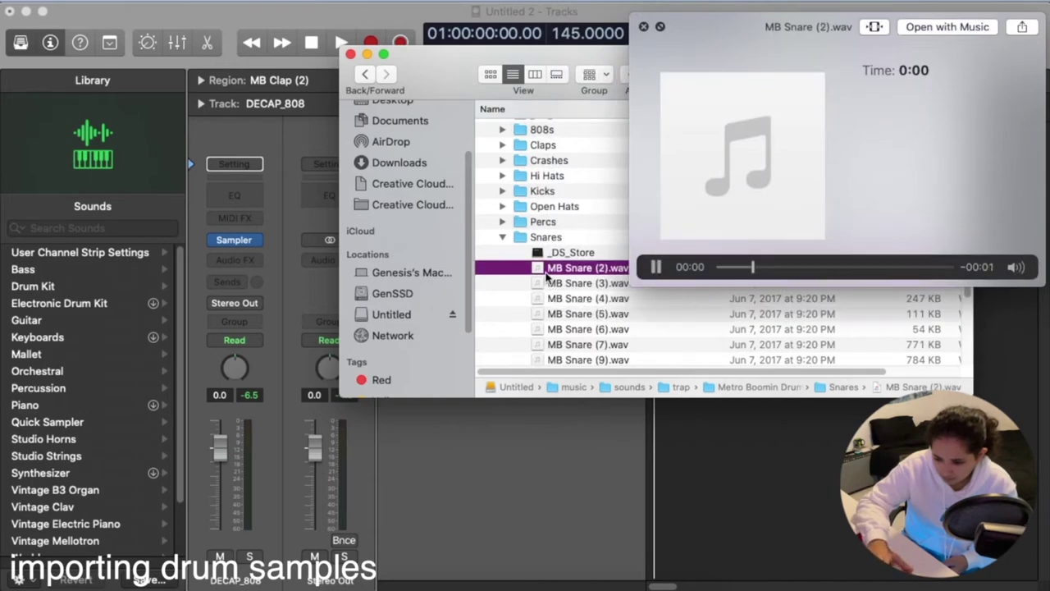
pyautogui.press('Down')
pyautogui.press('Down')
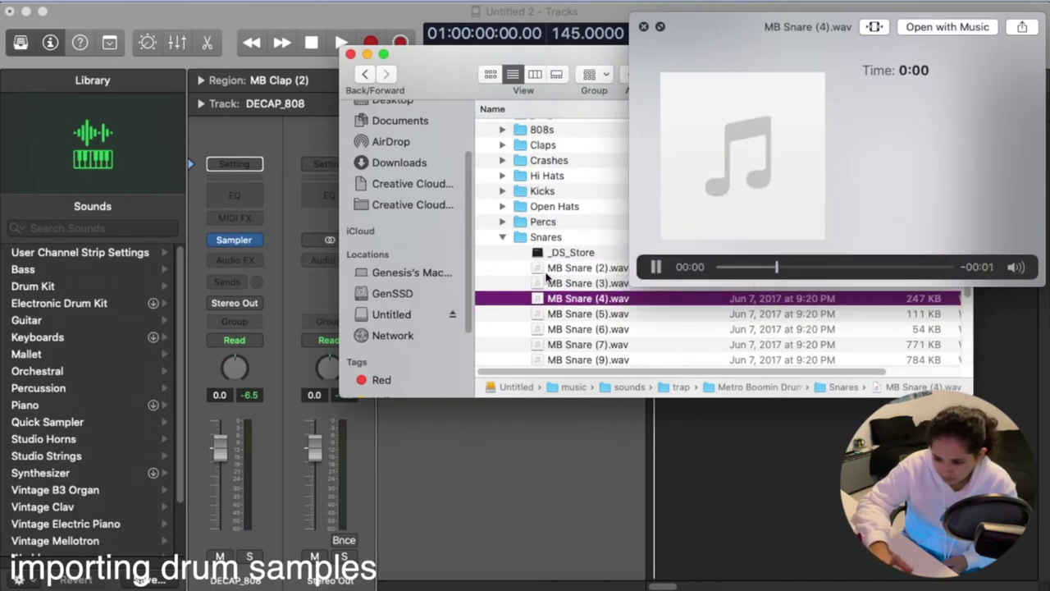
pyautogui.moveTo(562, 303); pyautogui.dragTo(763, 492)
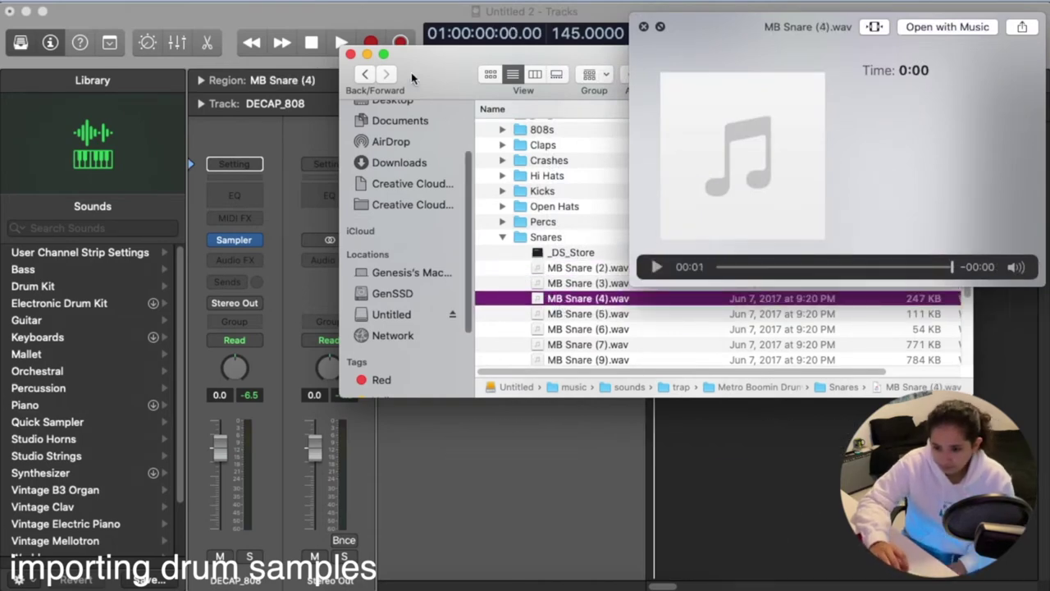
pyautogui.click(367, 54)
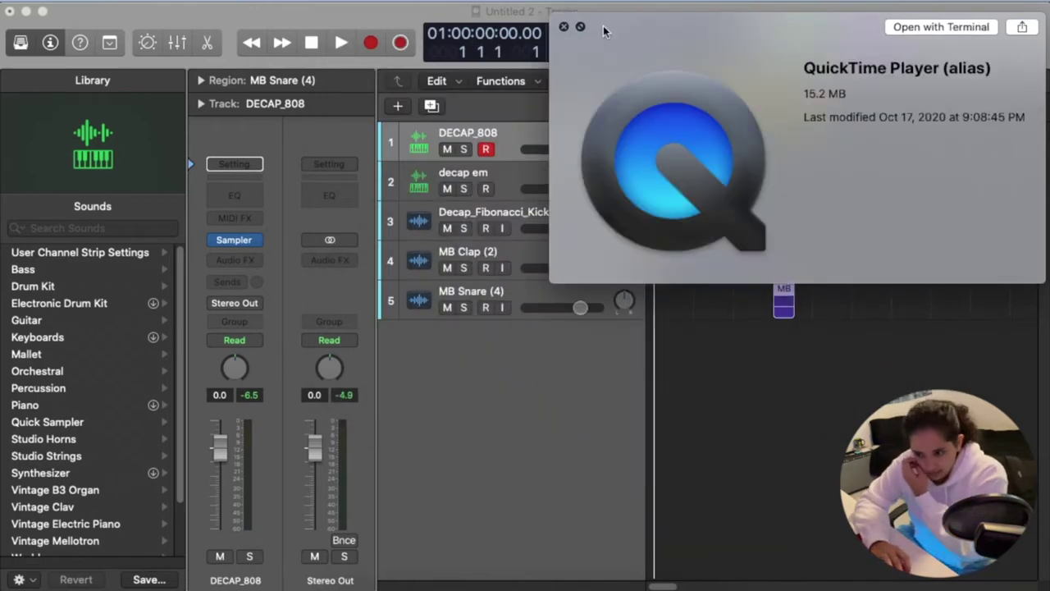
pyautogui.click(562, 27)
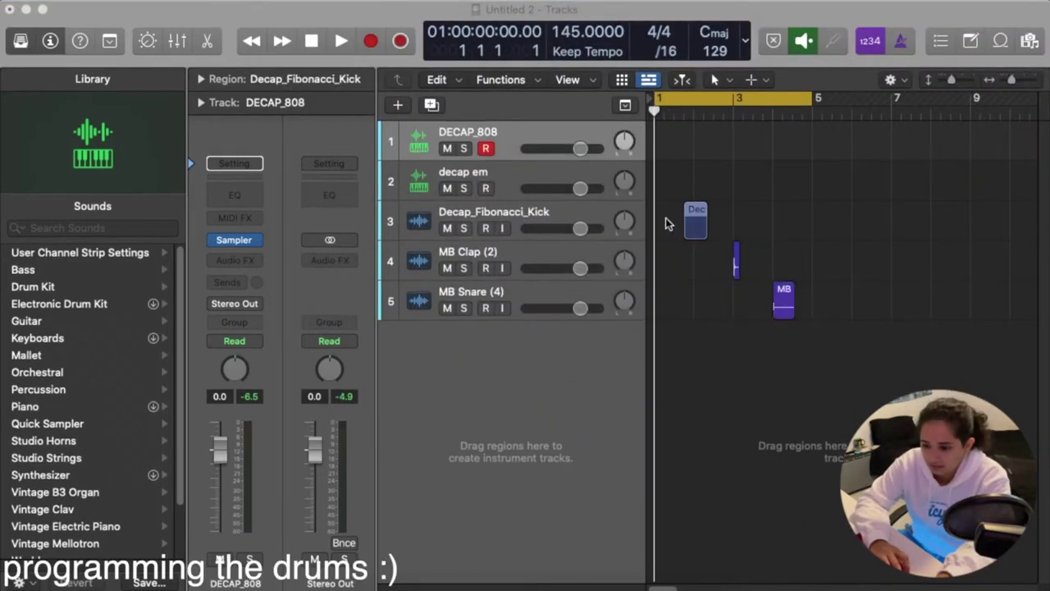
# Move the Decap_Fibonacci_Kick region to the start of bar 1 and play it back
pyautogui.moveTo(694, 220); pyautogui.dragTo(667, 220)
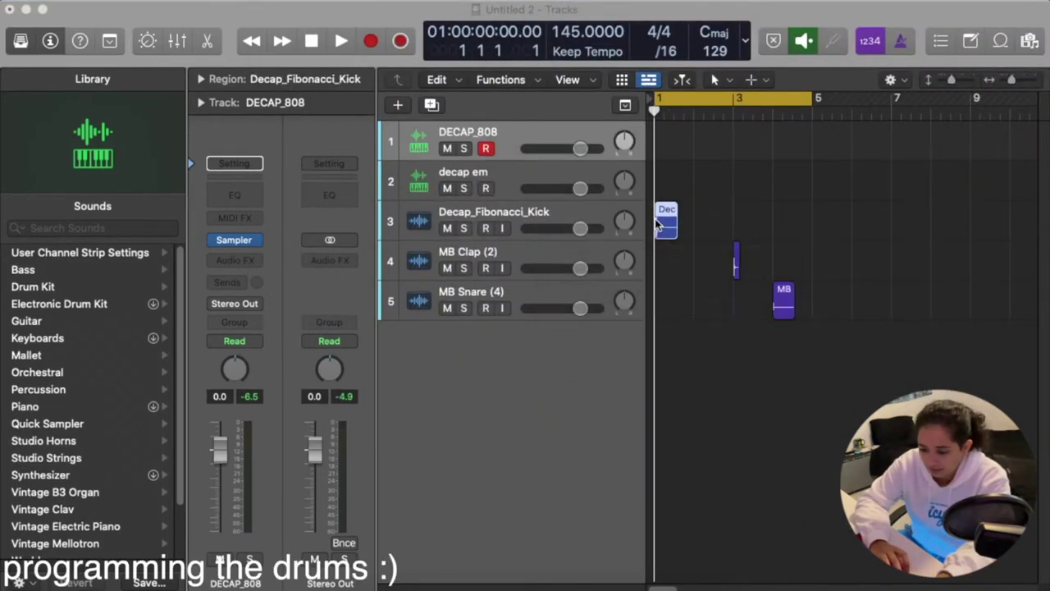
pyautogui.press('space')
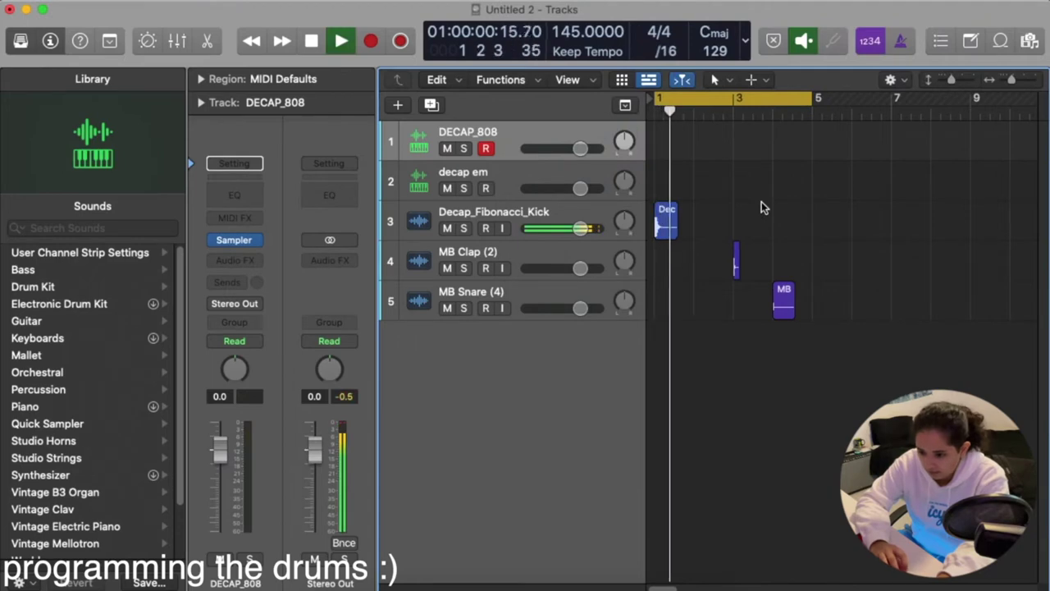
pyautogui.press('space')
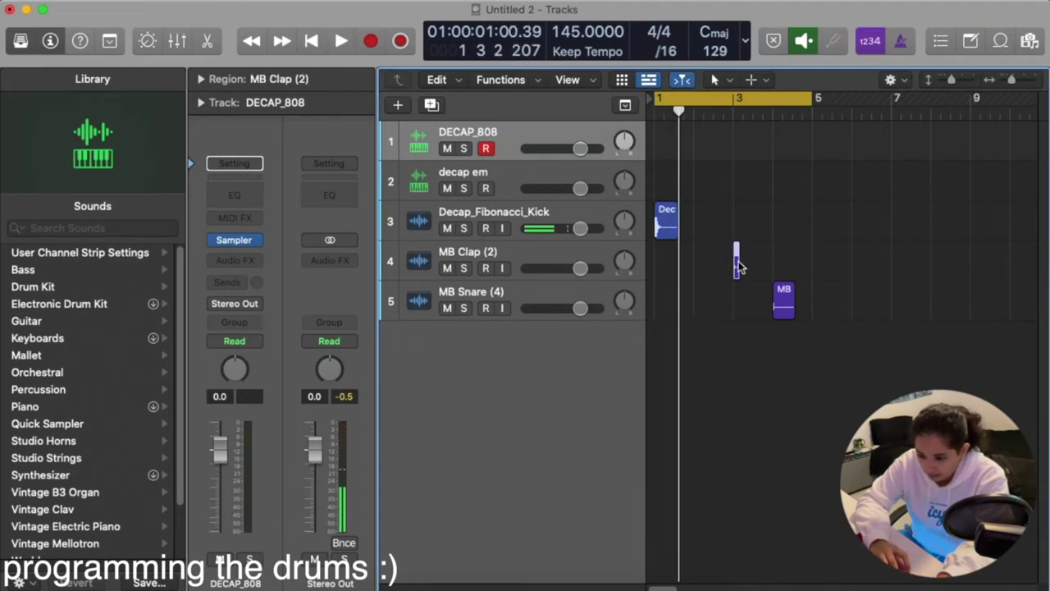
# Hide the library, move the MB Clap (2) region to position 1 3 1 1, and play it with the kick
pyautogui.moveTo(701, 263); pyautogui.dragTo(756, 271)
pyautogui.press('super+Right')
pyautogui.press('super+Right')
pyautogui.press('super+Right')
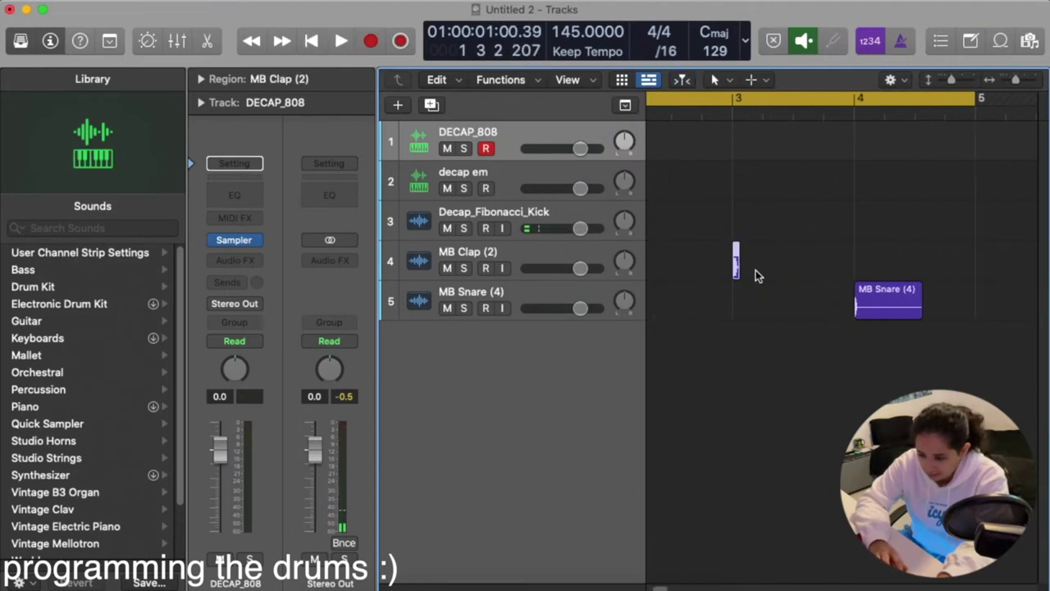
pyautogui.click(20, 41)
pyautogui.hscroll(-3, 712, 262)
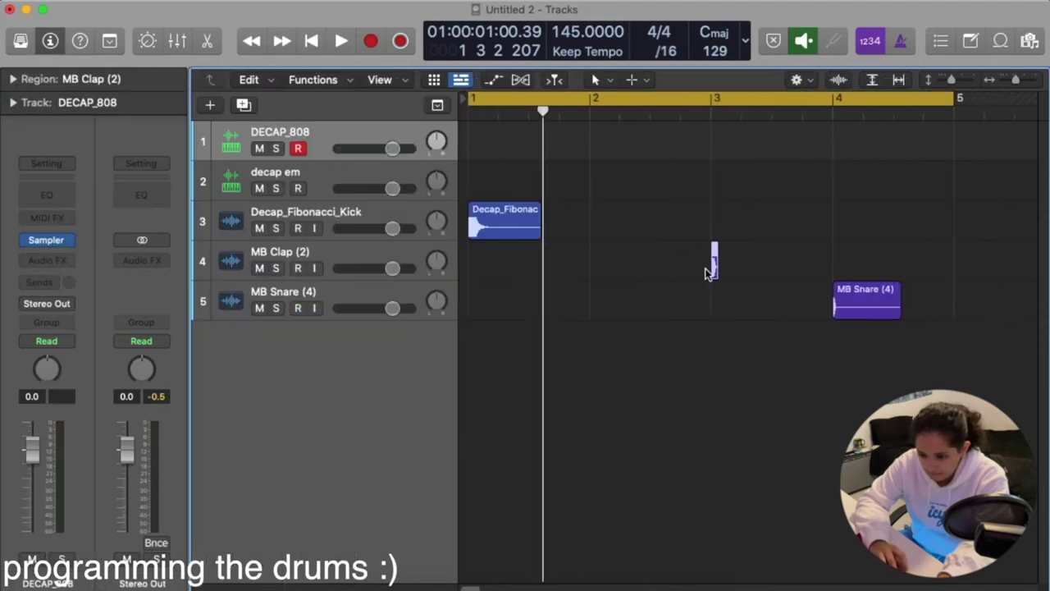
pyautogui.moveTo(713, 263); pyautogui.dragTo(532, 263)
pyautogui.press('space')
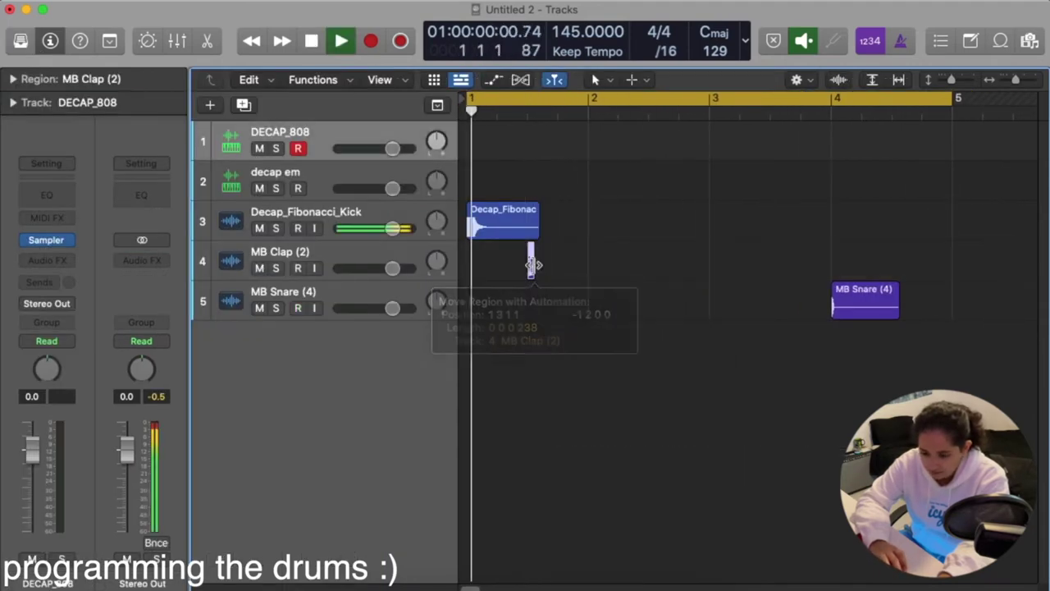
pyautogui.press('space')
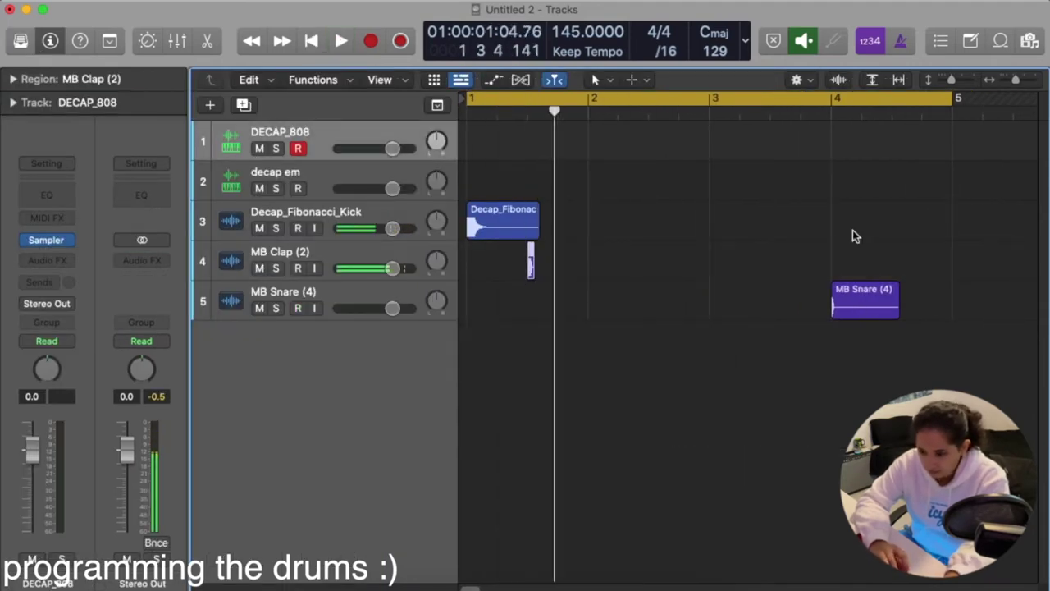
# Turn on the metronome and place two MB Snare (4) hits, half a beat before and half a beat after bar 2 starts
pyautogui.click(902, 40)
pyautogui.press('space')
pyautogui.moveTo(868, 294); pyautogui.dragTo(641, 312)
pyautogui.press('space')
pyautogui.press('space')
pyautogui.click(680, 319)
pyautogui.press('space')
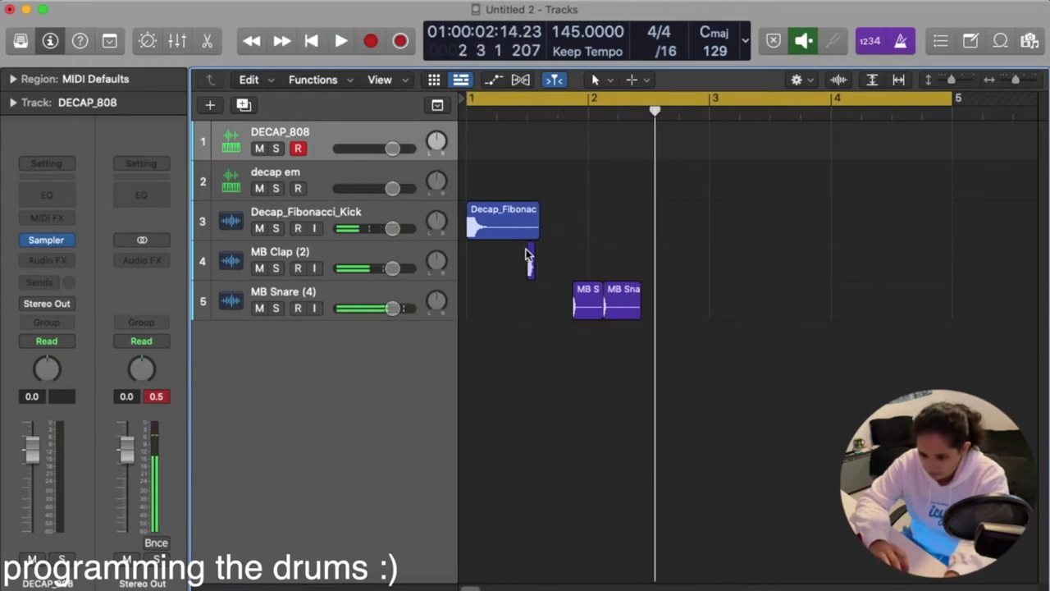
# Copy the clap to beat 3 of bar 2 and the kick to beat 4 of bar 2 and the start of bar 3
pyautogui.moveTo(531, 265); pyautogui.dragTo(653, 274)
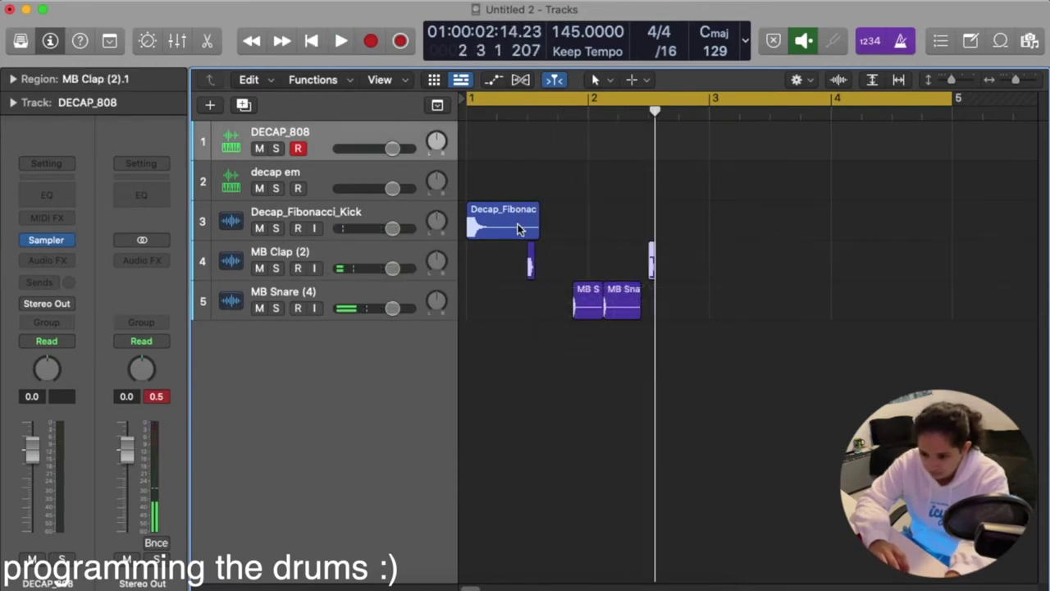
pyautogui.moveTo(511, 226); pyautogui.dragTo(720, 228)
pyautogui.press('space')
pyautogui.press('space')
pyautogui.press('space')
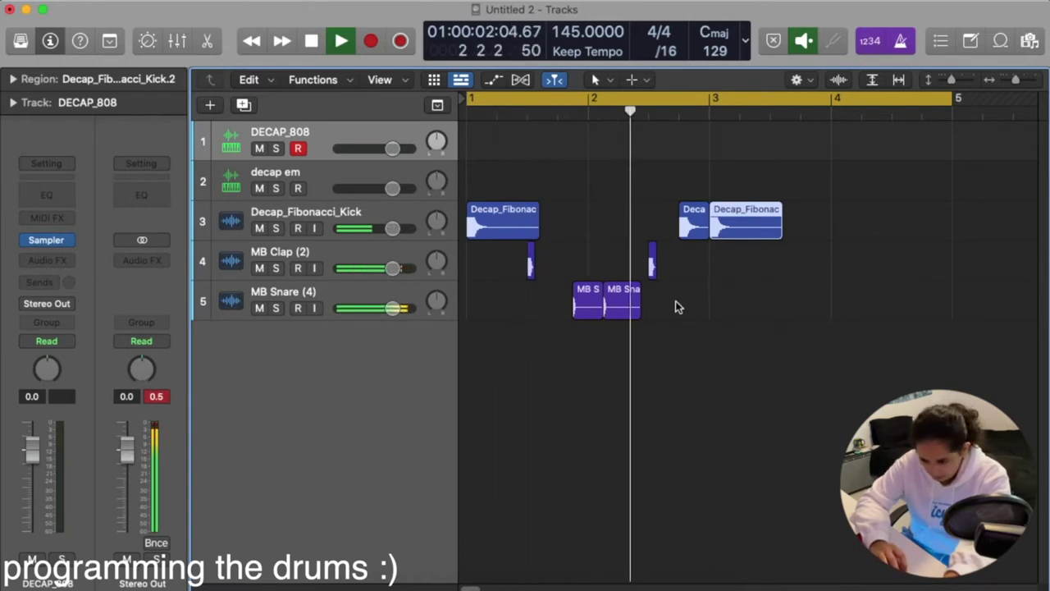
pyautogui.press('space')
# Replace the kick on beat 4 of bar 2 with a kick copy half a beat before bar 3, checking by playback
pyautogui.click(689, 221)
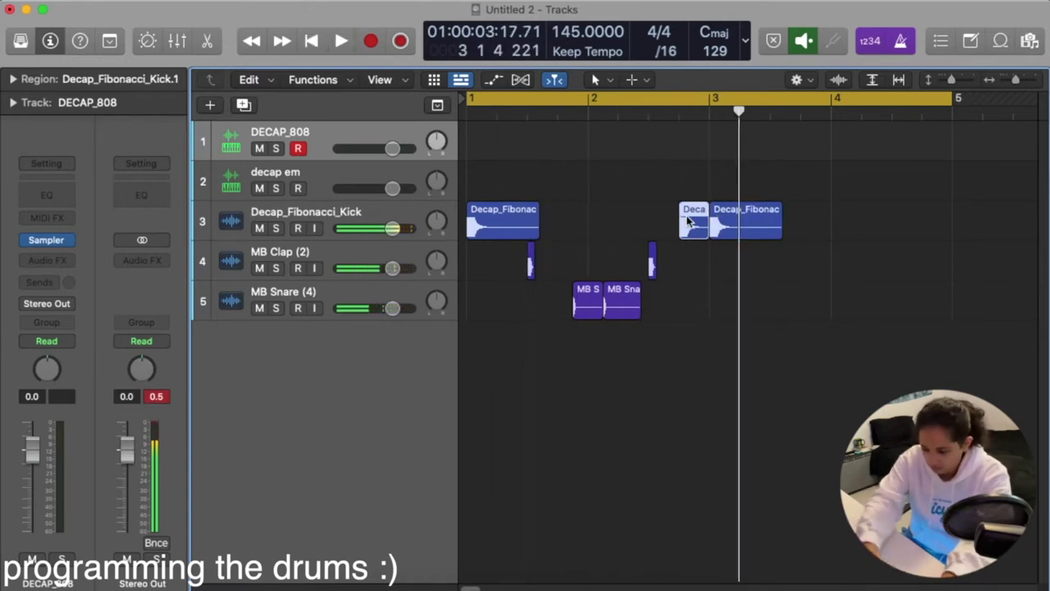
pyautogui.press('Delete')
pyautogui.press('space')
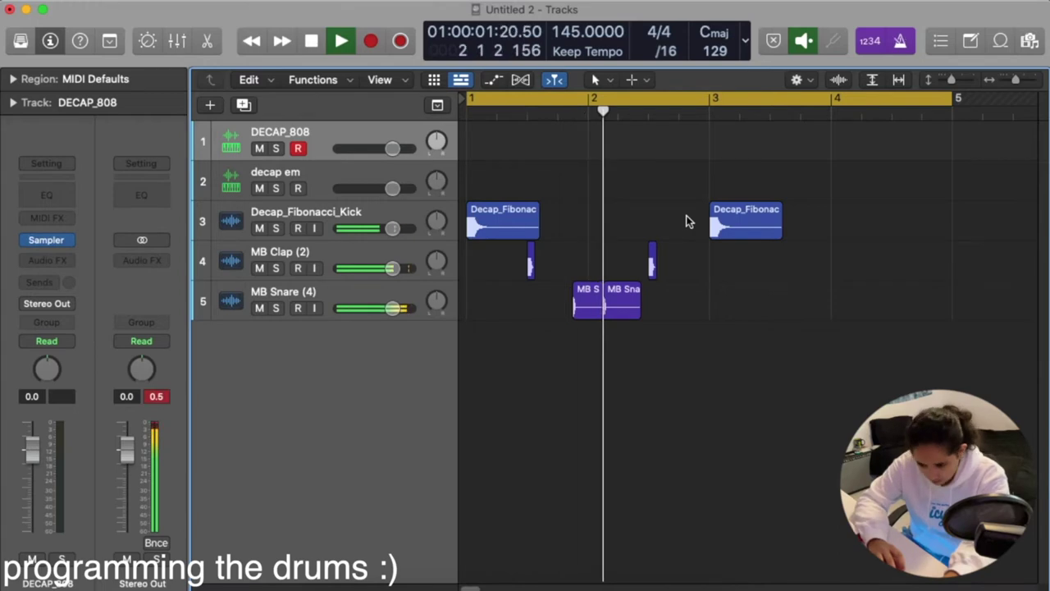
pyautogui.press('space')
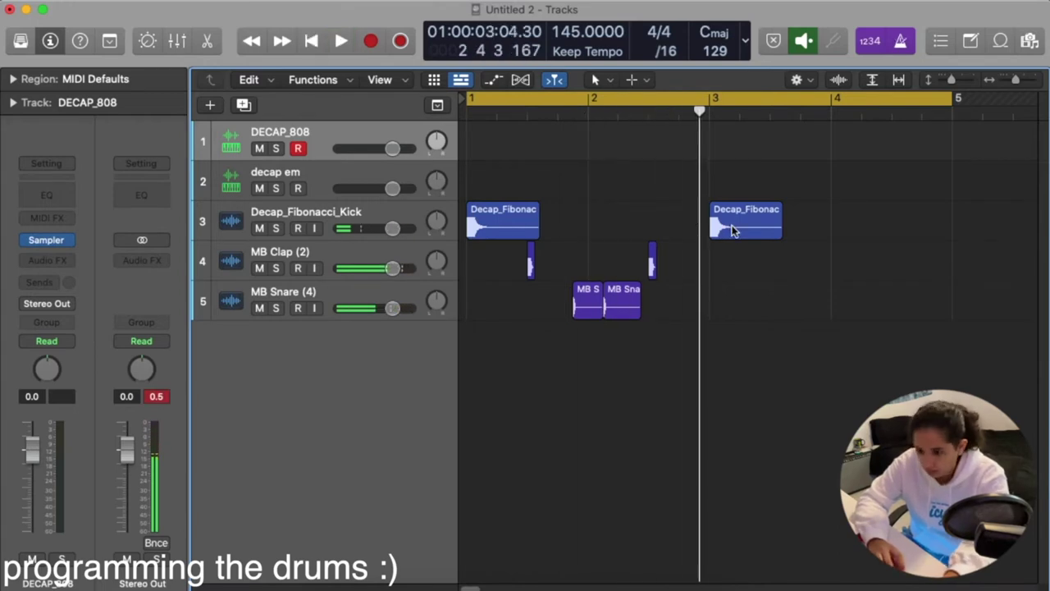
pyautogui.moveTo(733, 231)
pyautogui.mouseDown()
pyautogui.moveTo(718, 231)
pyautogui.moveTo(732, 231)
pyautogui.mouseUp()
pyautogui.press('space')
pyautogui.click(700, 321)
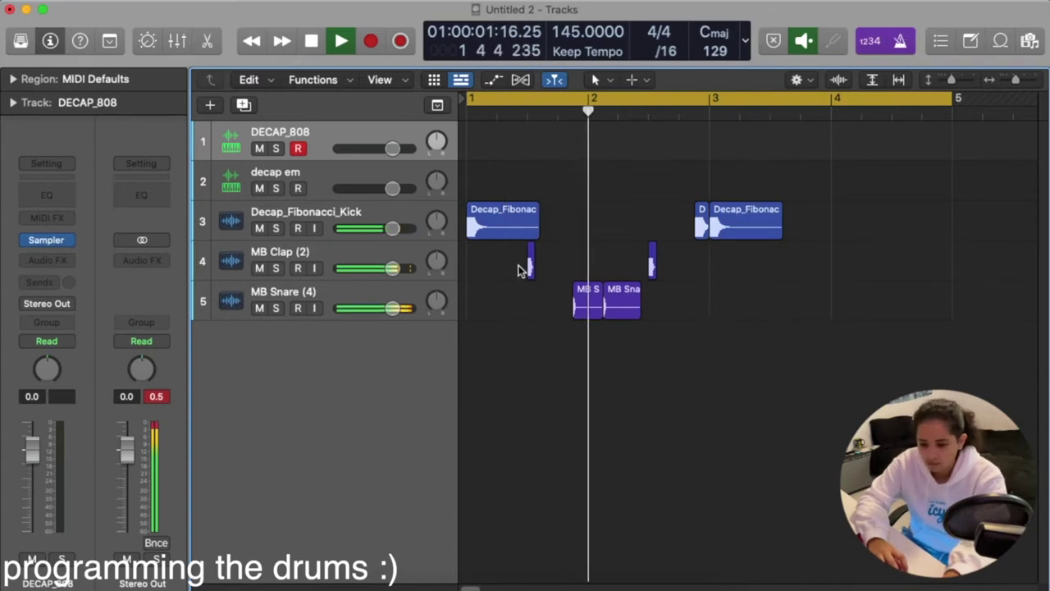
# Copy all clap and snare regions from bars 1–2 two bars ahead into bars 3–4
pyautogui.moveTo(518, 271); pyautogui.dragTo(701, 323)
pyautogui.moveTo(586, 306); pyautogui.dragTo(825, 306)
# Add a kick copy at position 3 2 3 1, shorten it to a length of 0 1 0 160, and play the pattern
pyautogui.click(751, 224)
pyautogui.press('space')
pyautogui.moveTo(745, 223); pyautogui.dragTo(789, 226)
pyautogui.press('space')
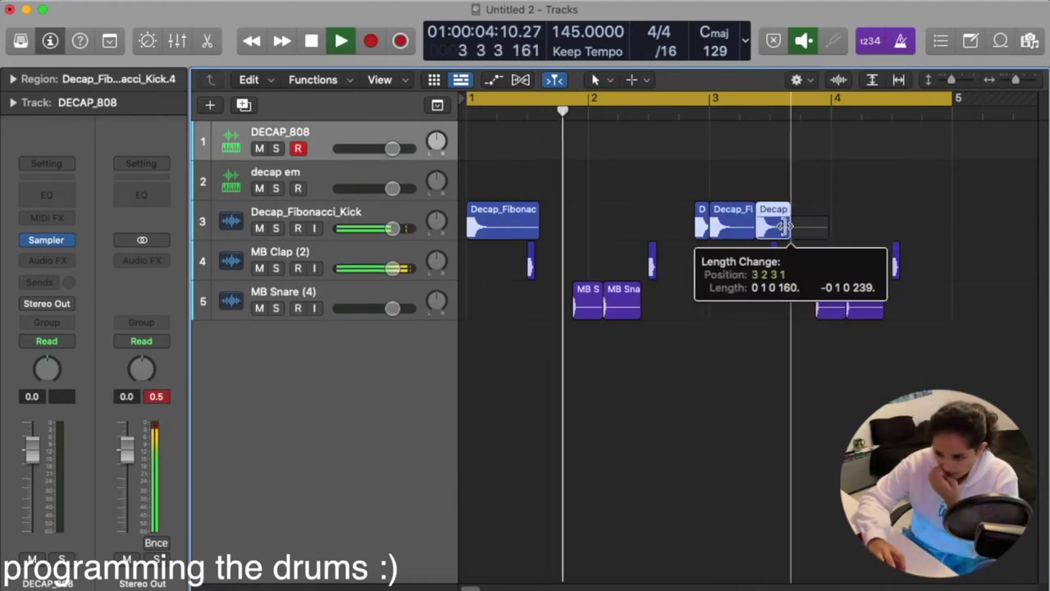
# Copy the second kick of bar 3 one bar ahead to position 4 2 3 1 and play the pattern
pyautogui.click(838, 228)
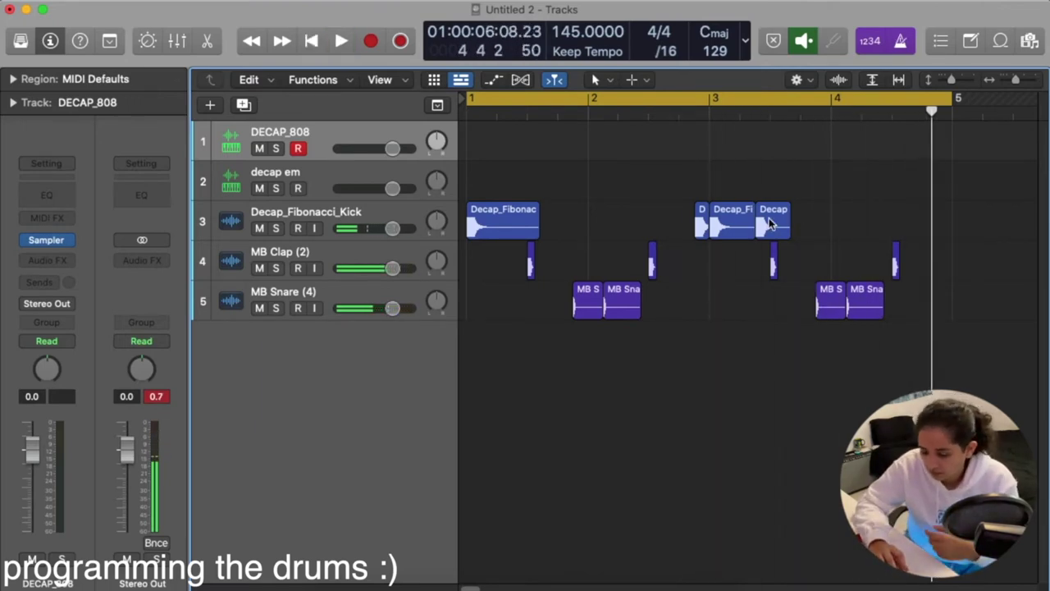
pyautogui.press('space')
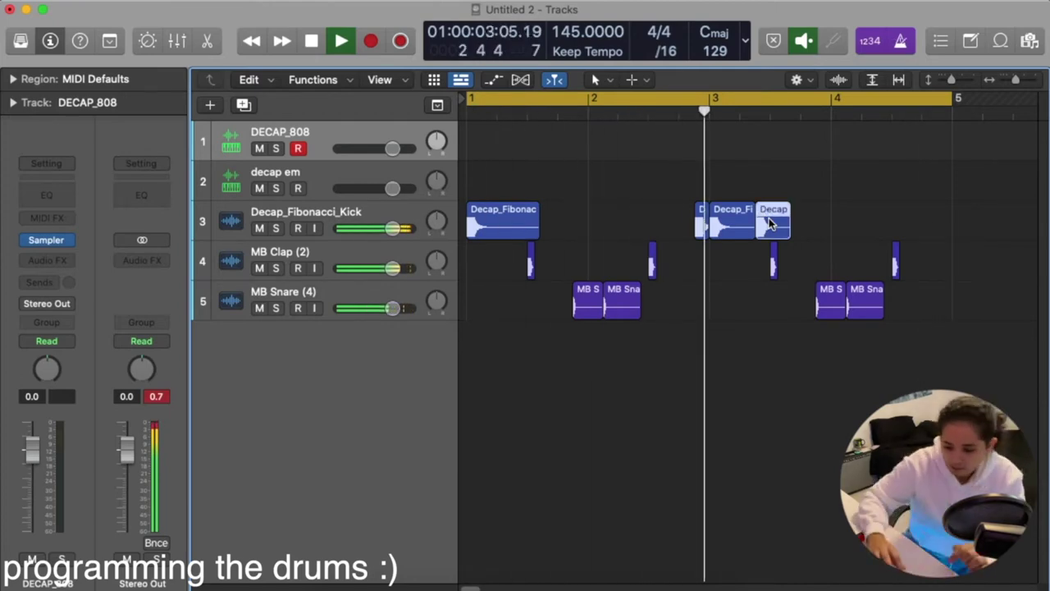
pyautogui.moveTo(769, 217); pyautogui.dragTo(890, 227)
pyautogui.click(831, 118)
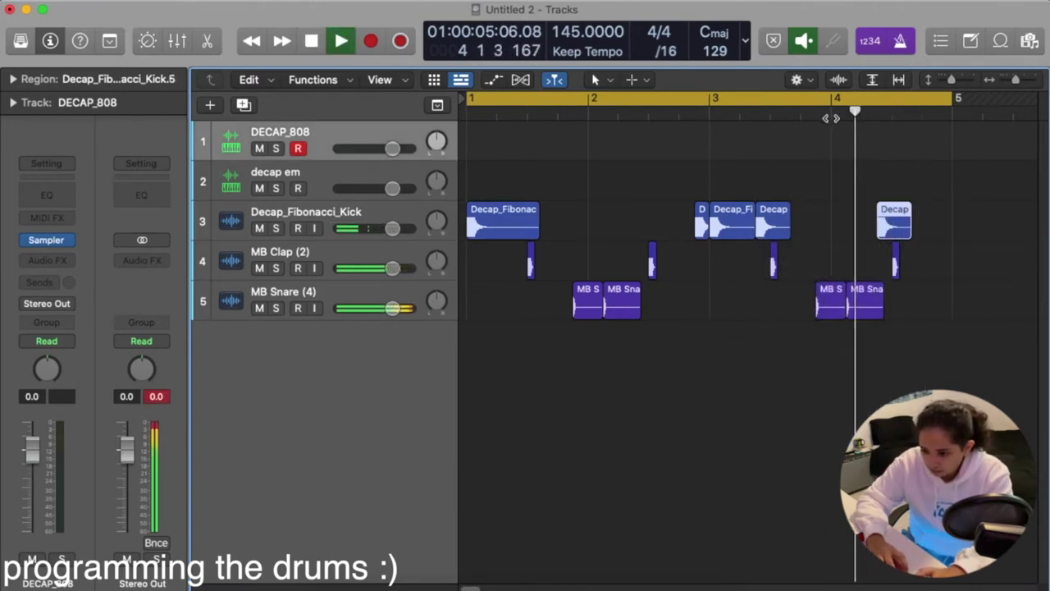
pyautogui.click(841, 153)
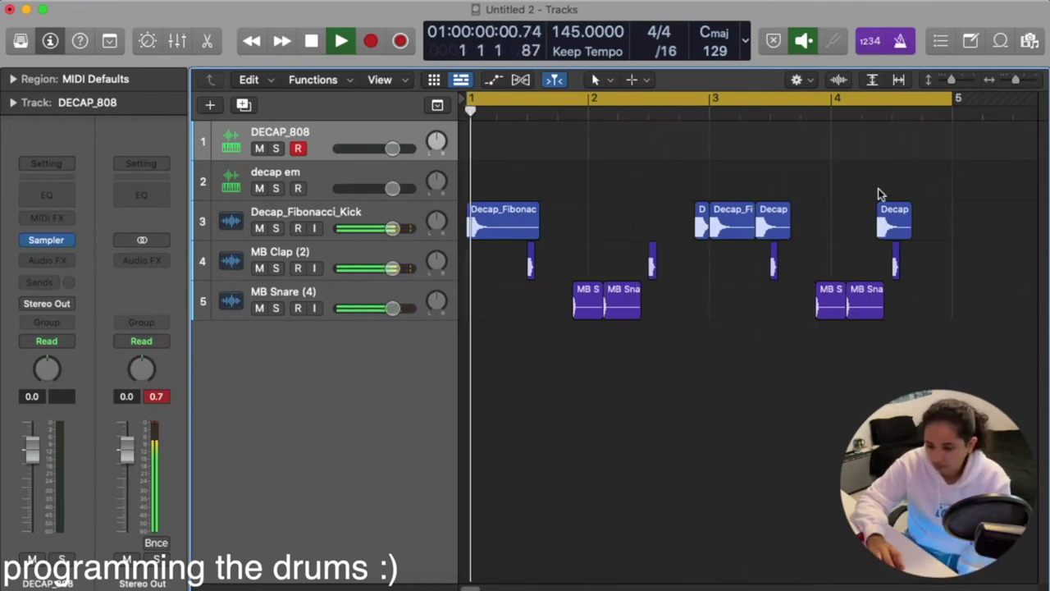
pyautogui.press('space')
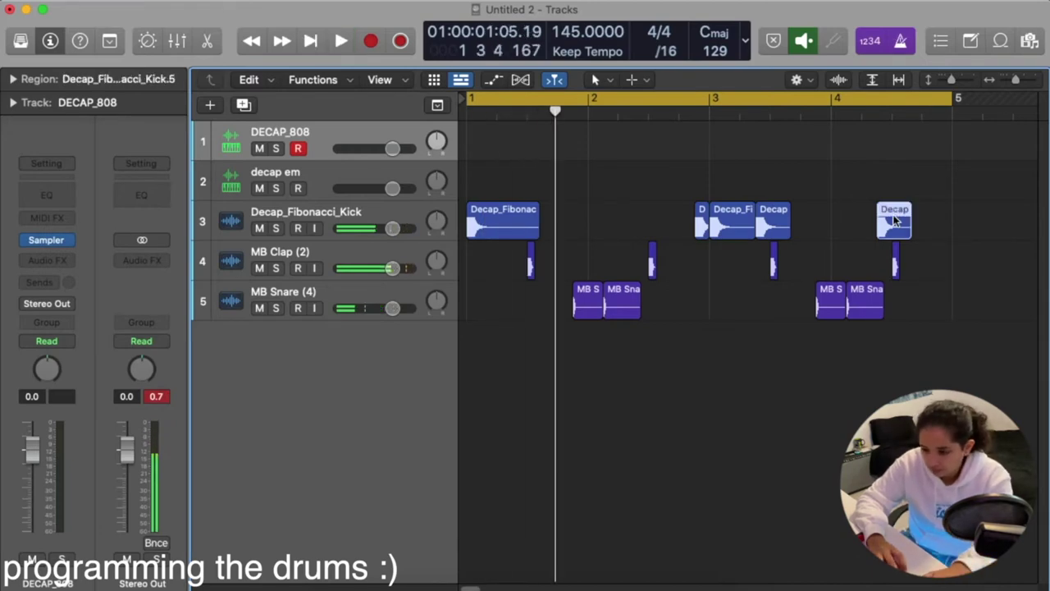
# Copy the bar 4 kick to beat 4 of bar 4 and again half a beat after it, checking by playback
pyautogui.moveTo(896, 220); pyautogui.dragTo(938, 217)
pyautogui.moveTo(938, 217); pyautogui.dragTo(952, 219)
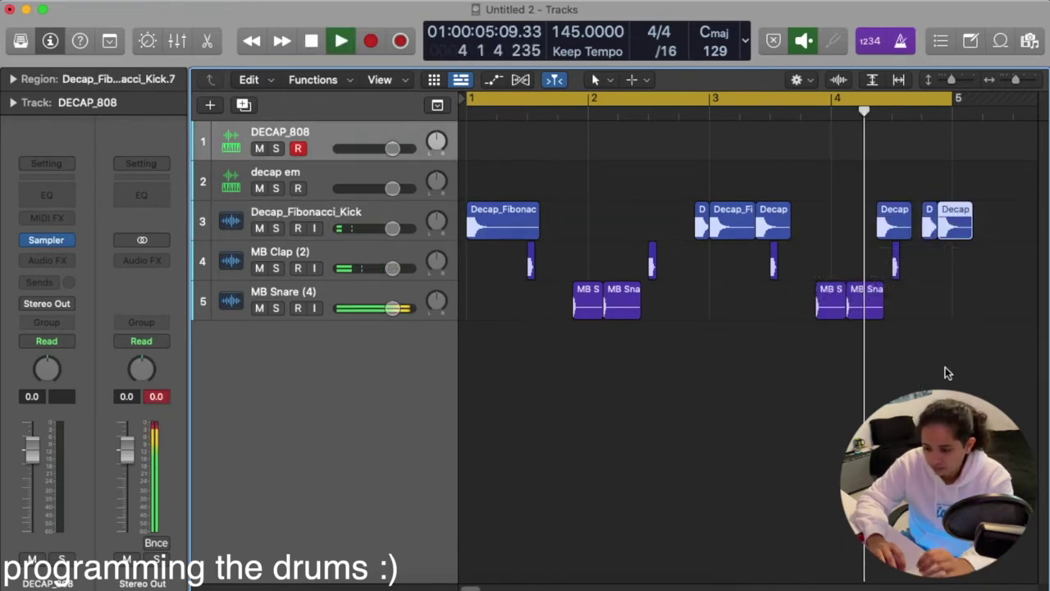
pyautogui.click(945, 367)
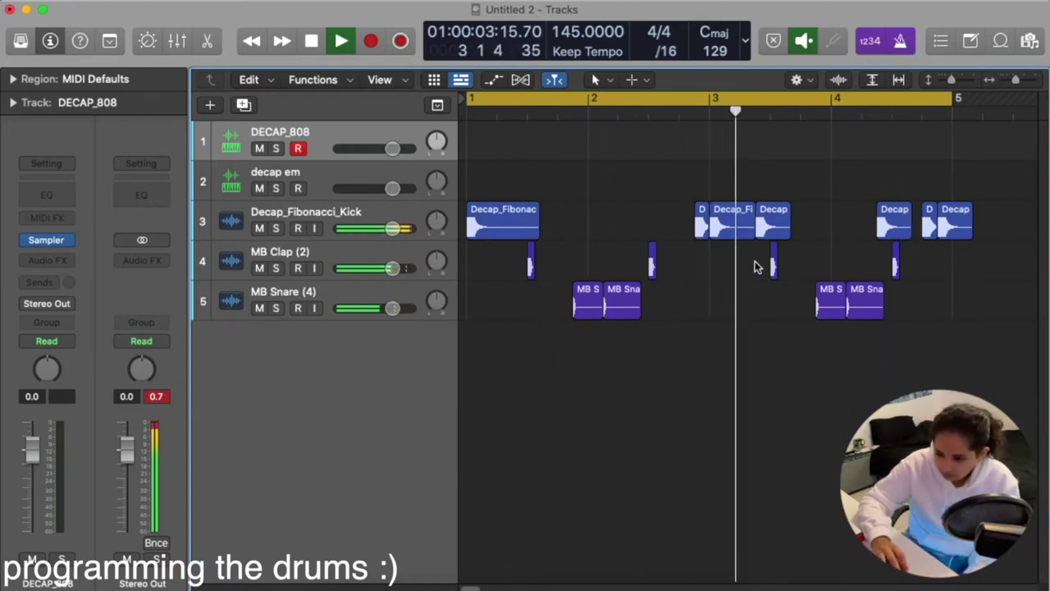
pyautogui.press('space')
pyautogui.press('space')
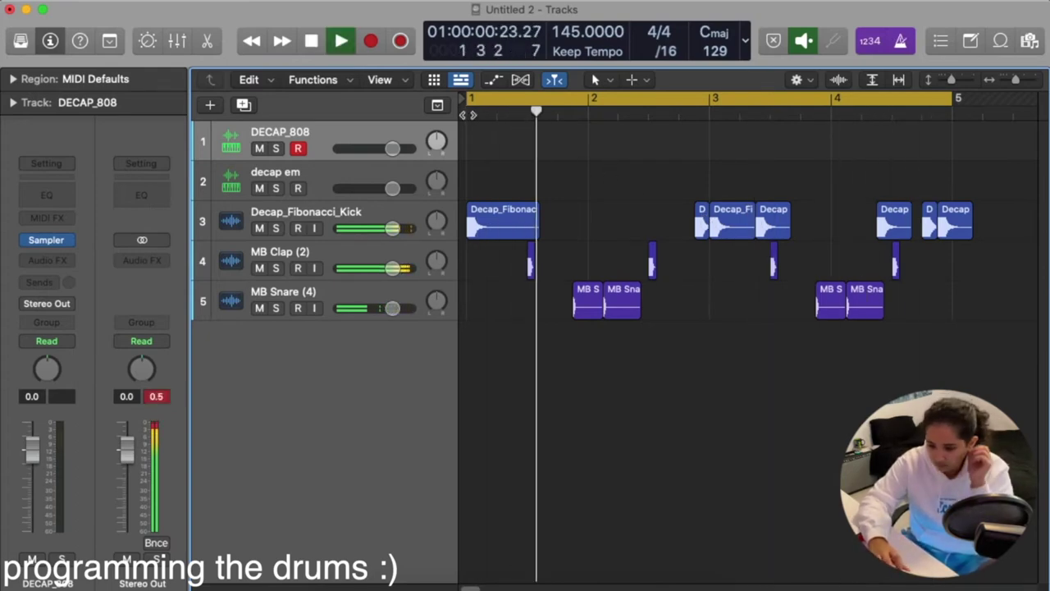
pyautogui.press('space')
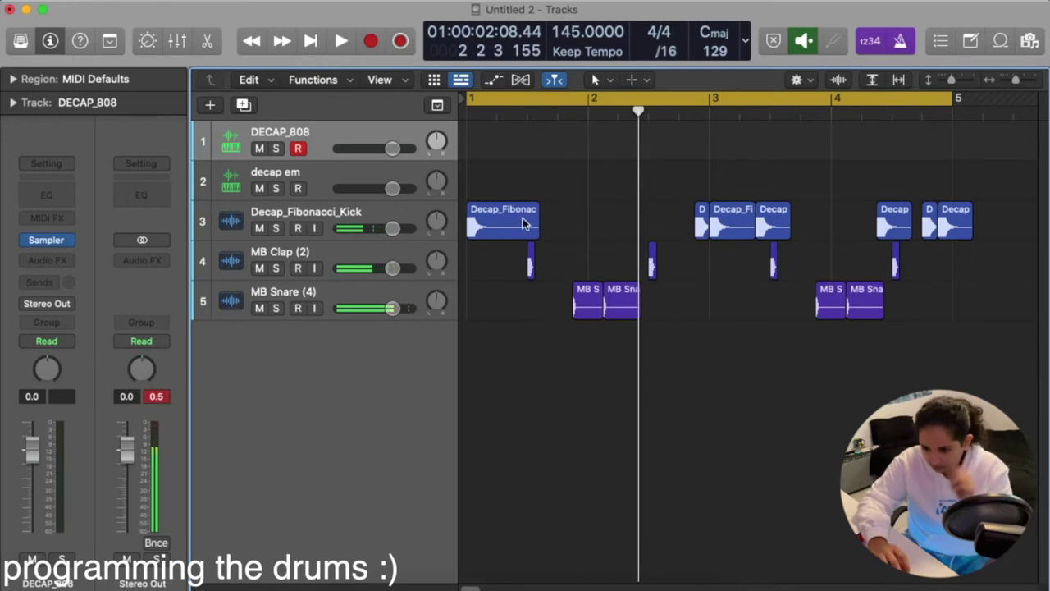
# Copy a kick to beat 2 of bar 2 and delete the short kick half a beat before bar 3
pyautogui.moveTo(525, 223); pyautogui.dragTo(653, 231)
pyautogui.press('space')
pyautogui.click(675, 287)
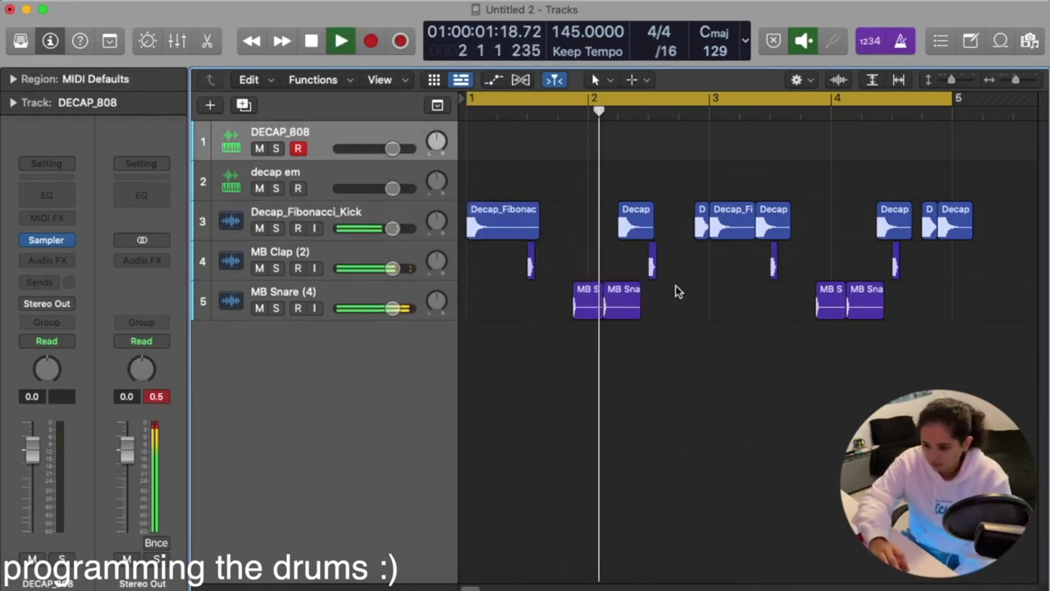
pyautogui.click(698, 230)
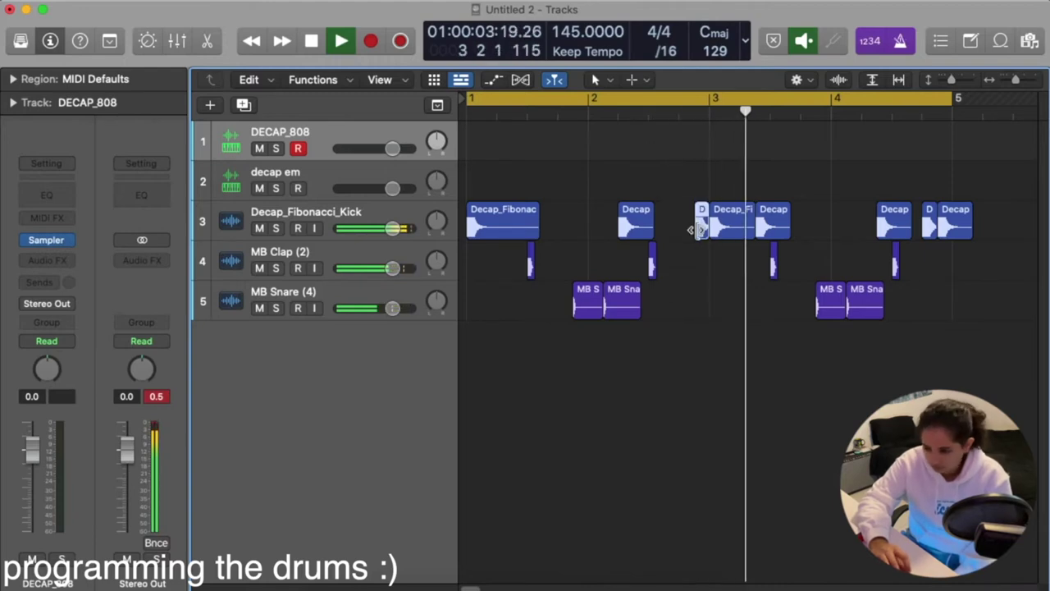
pyautogui.press('Delete')
pyautogui.press('Return')
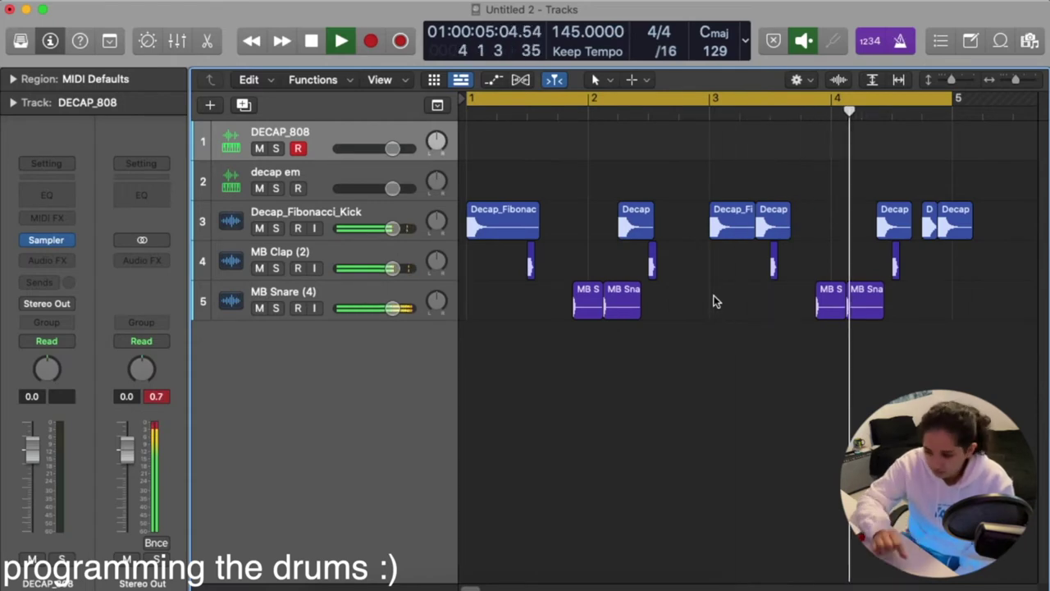
# Move the first kick in bar 4 to beat 2 and add a kick copy half a beat before beat 4, checking by playback
pyautogui.moveTo(888, 228); pyautogui.dragTo(872, 229)
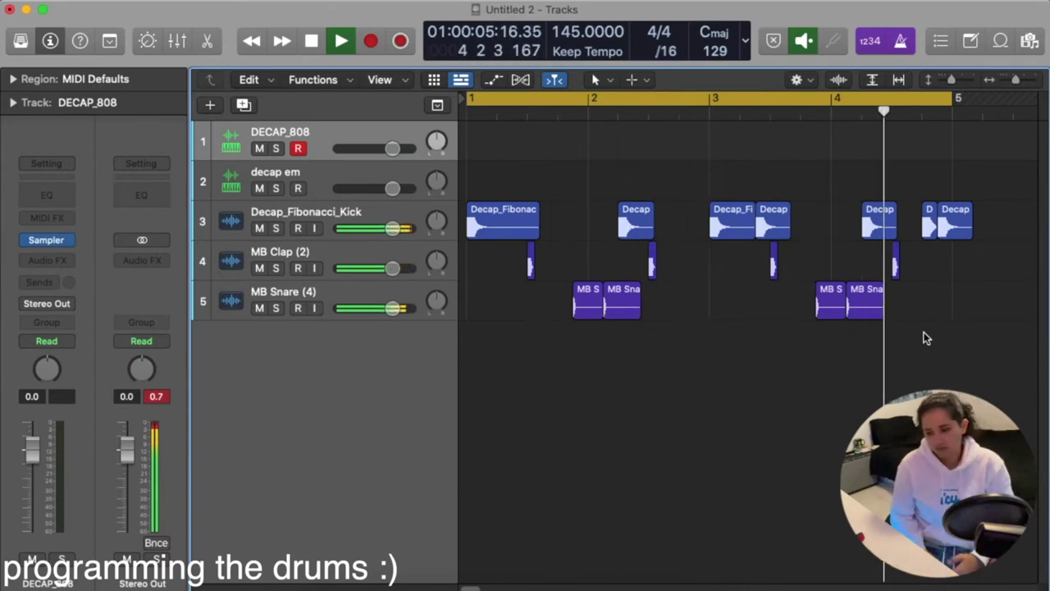
pyautogui.press('space')
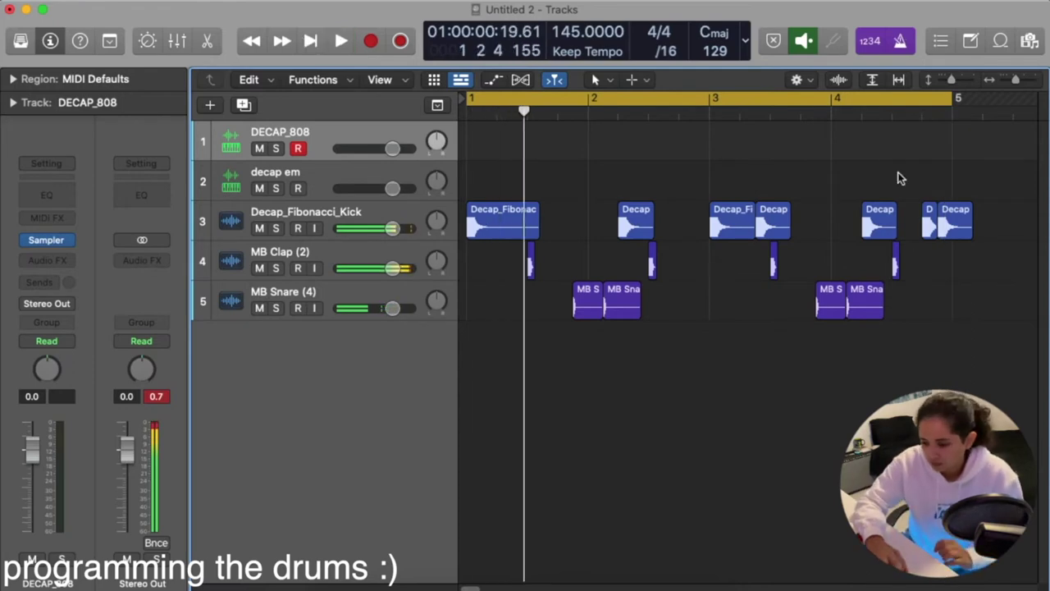
pyautogui.moveTo(935, 229); pyautogui.dragTo(908, 223)
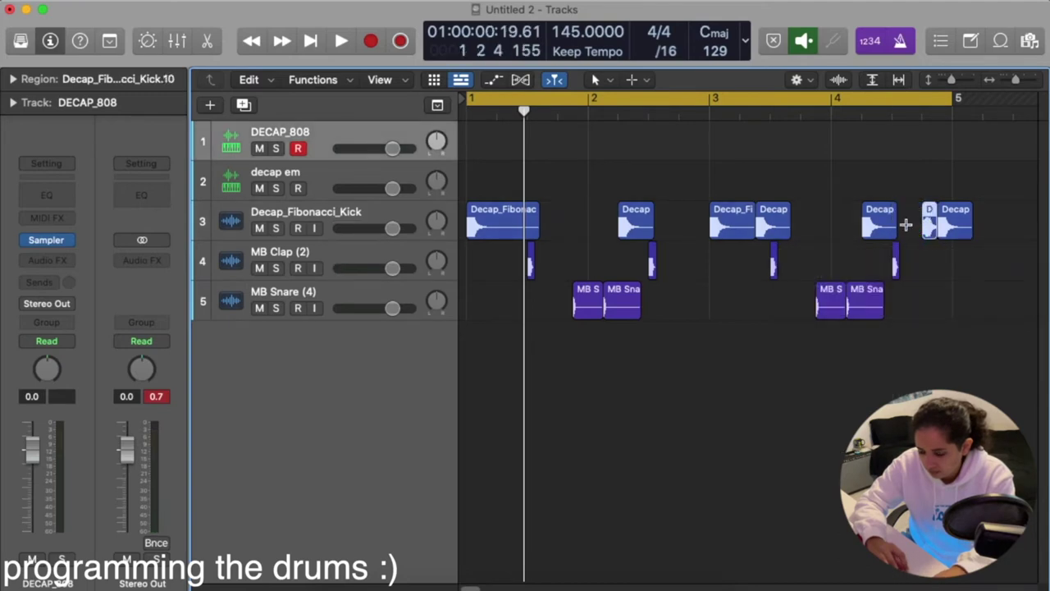
pyautogui.press('space')
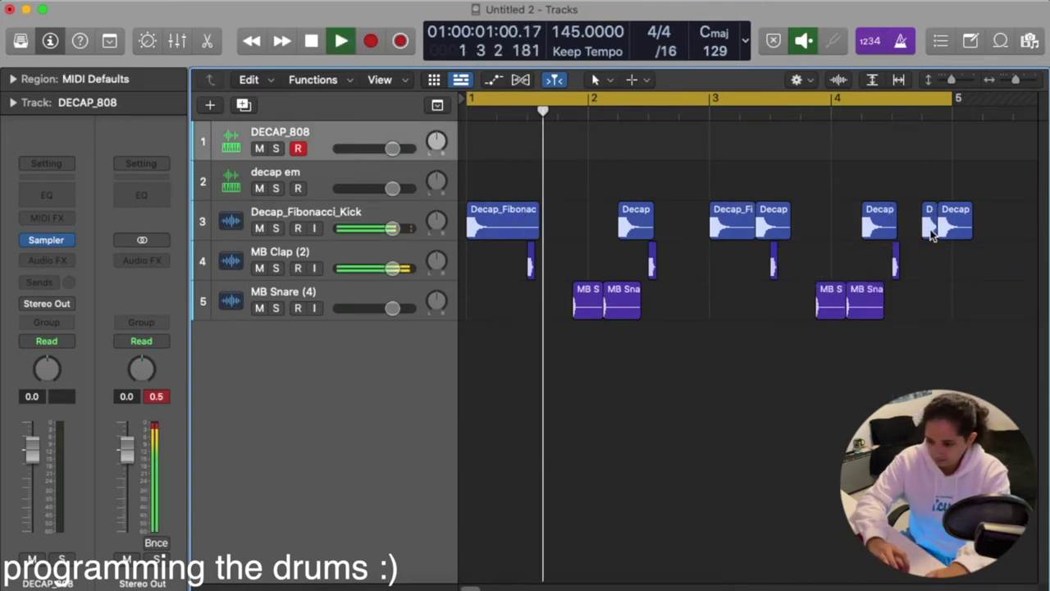
pyautogui.moveTo(931, 234)
pyautogui.mouseDown()
pyautogui.moveTo(902, 228)
pyautogui.moveTo(913, 234)
pyautogui.mouseUp()
pyautogui.click(928, 288)
pyautogui.press('space')
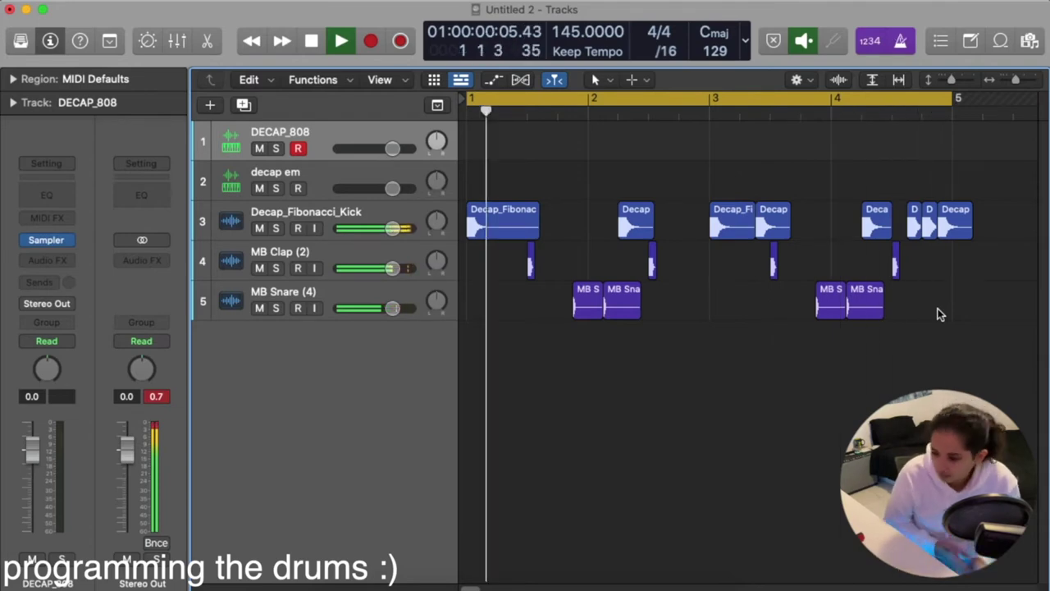
pyautogui.press('space')
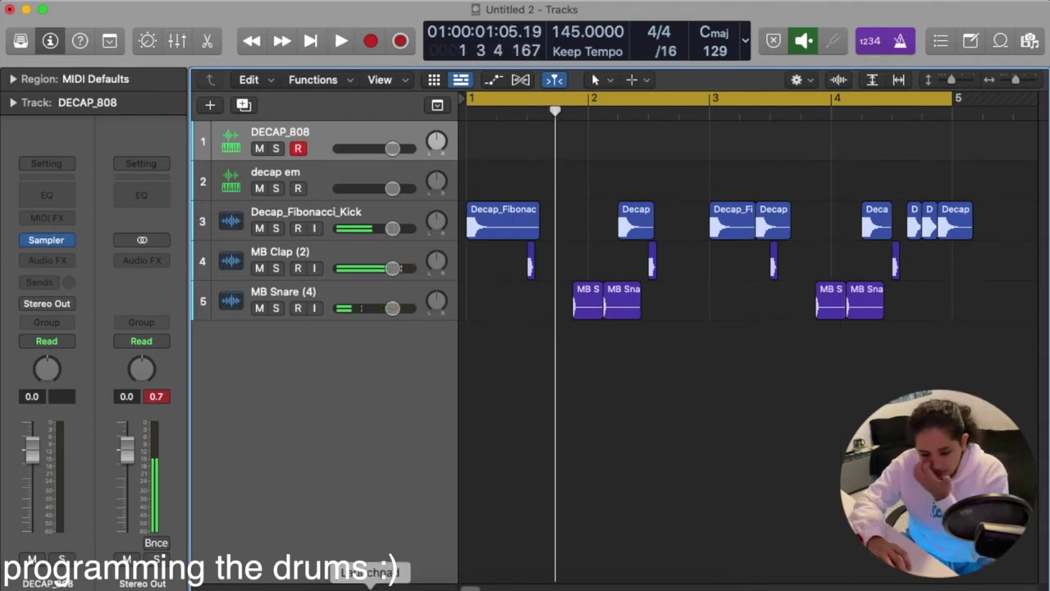
# Switch to Finder and look in the Hi Hats folder of the Metro Boomin Drum Kit
pyautogui.click(562, 580)
pyautogui.scroll(5, 572, 220)
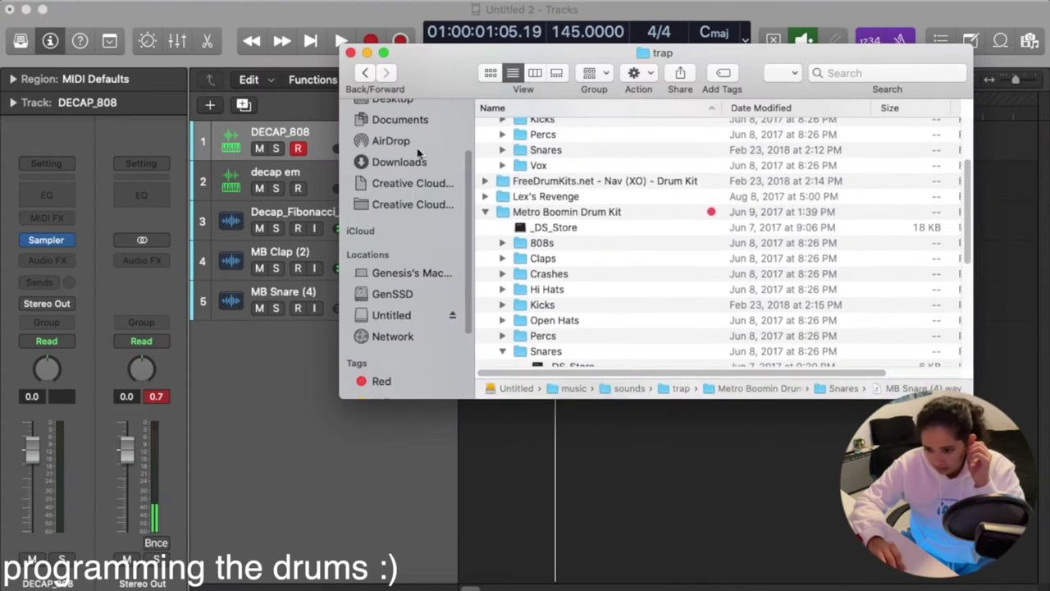
pyautogui.scroll(1, 555, 283)
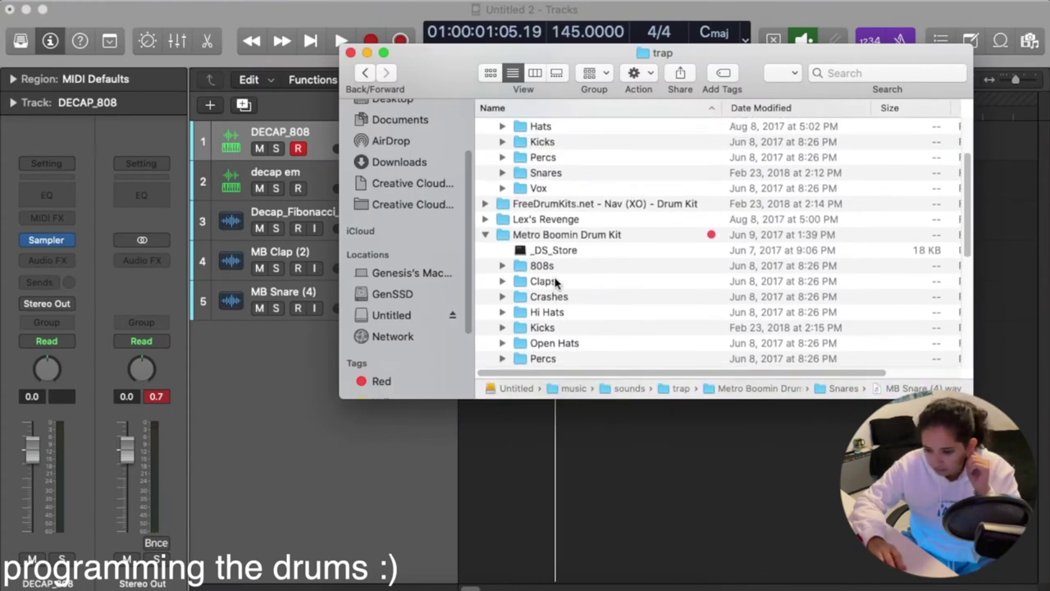
pyautogui.click(502, 311)
pyautogui.click(254, 402)
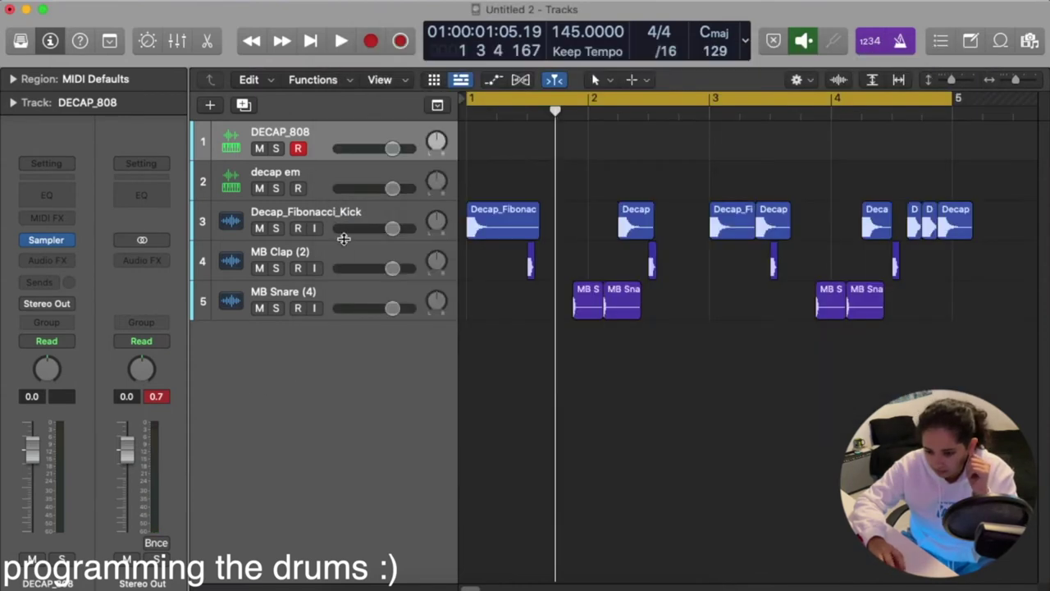
pyautogui.click(319, 189)
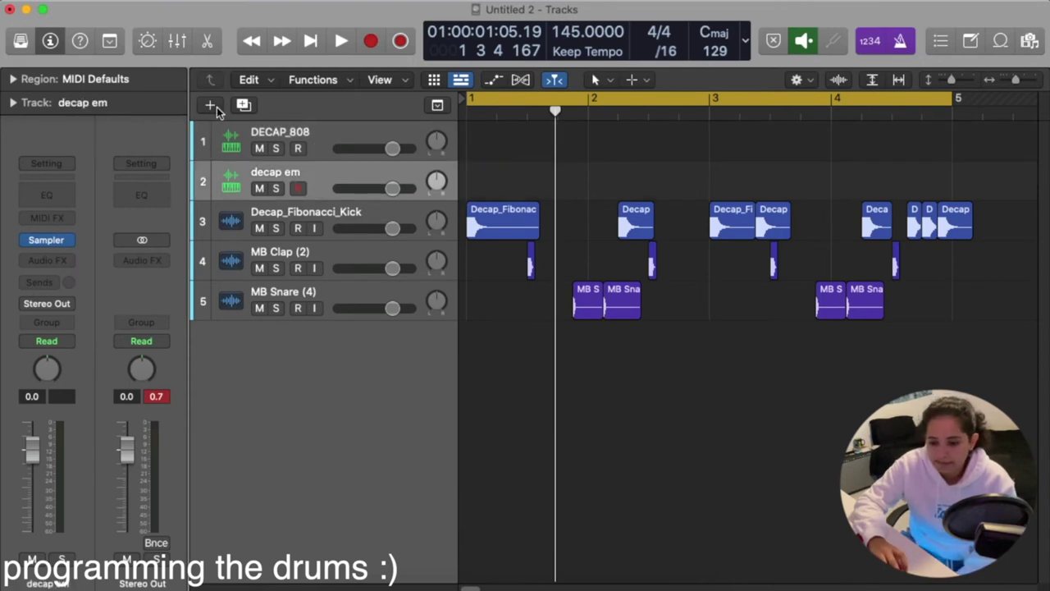
pyautogui.click(211, 106)
pyautogui.click(356, 156)
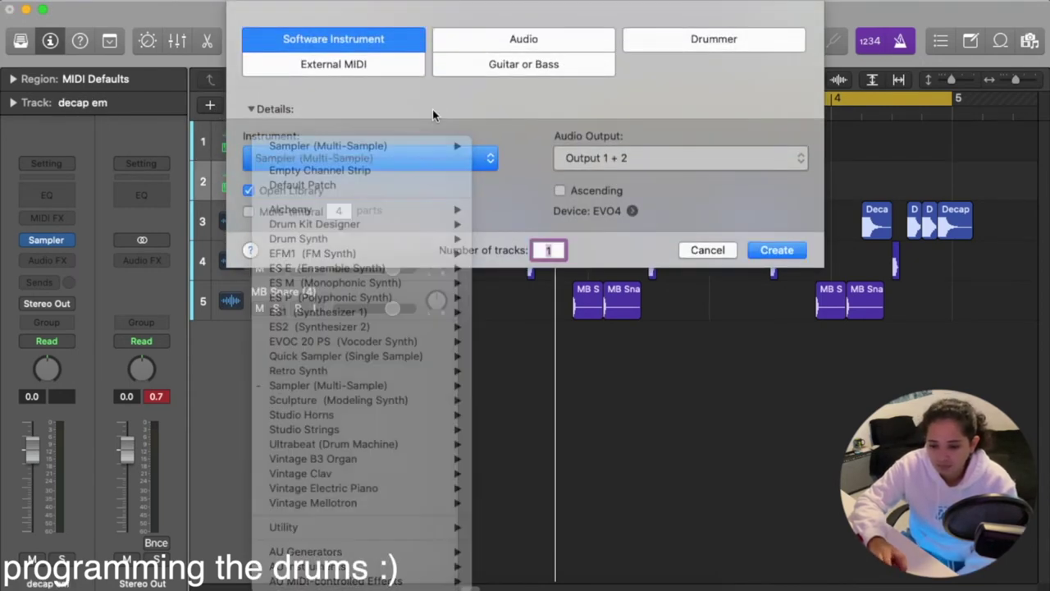
pyautogui.click(710, 249)
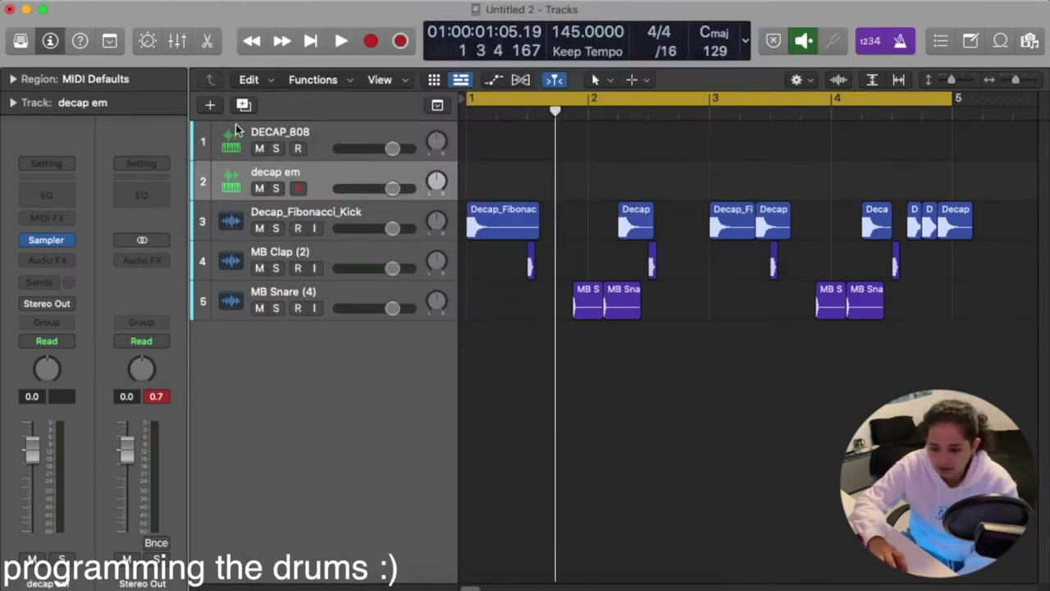
# Duplicate the DECAP_808 track and place the new track below MB Snare (4)
pyautogui.click(328, 132)
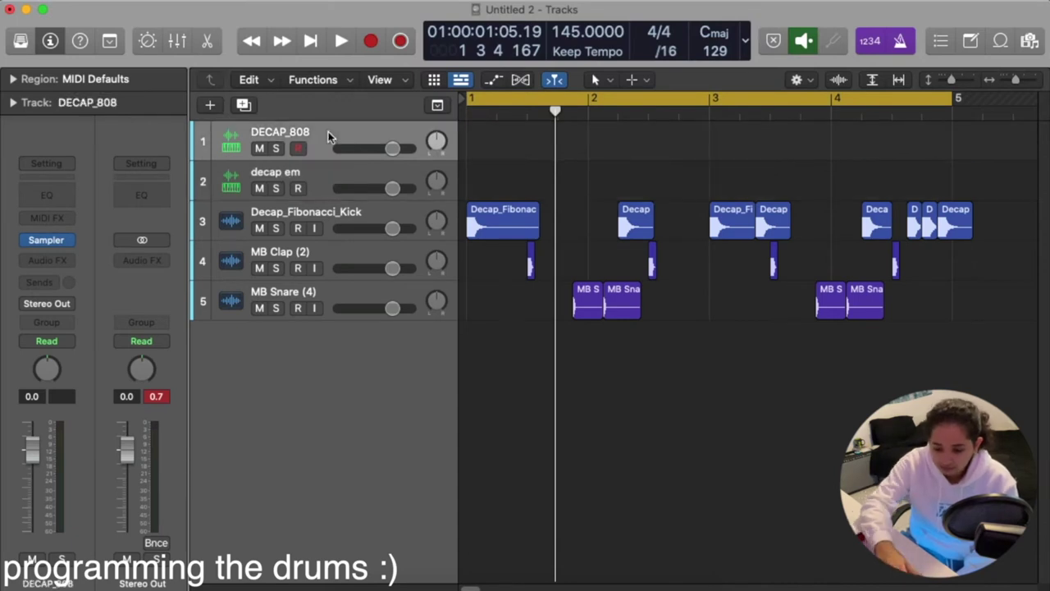
pyautogui.press('super+d')
pyautogui.moveTo(326, 185); pyautogui.dragTo(325, 369)
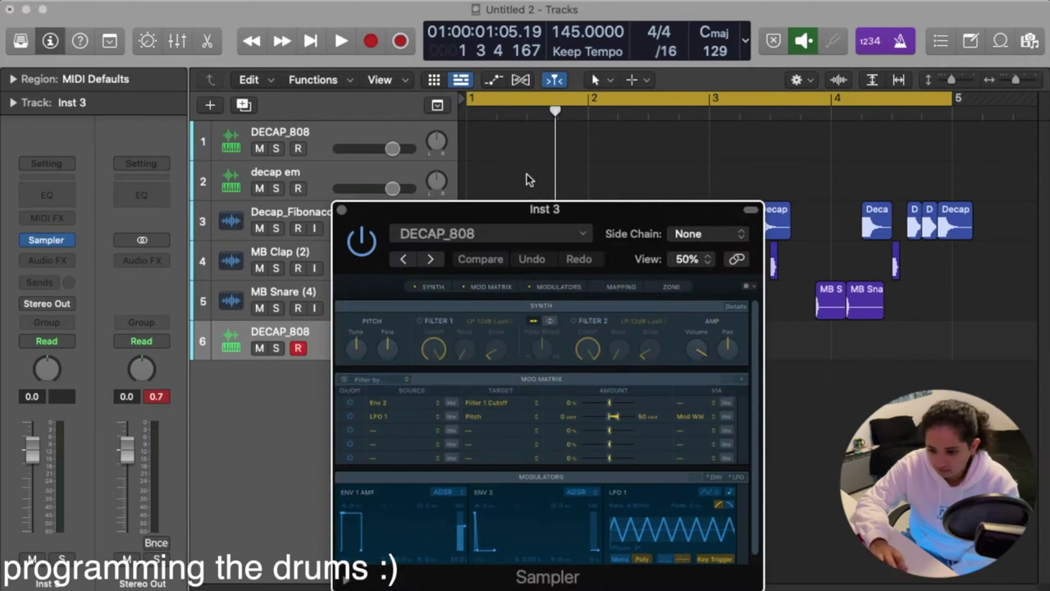
# Load the hh_southside preset from my samples into the new track's Sampler and close the plug-in window
pyautogui.click(500, 238)
pyautogui.moveTo(486, 584)
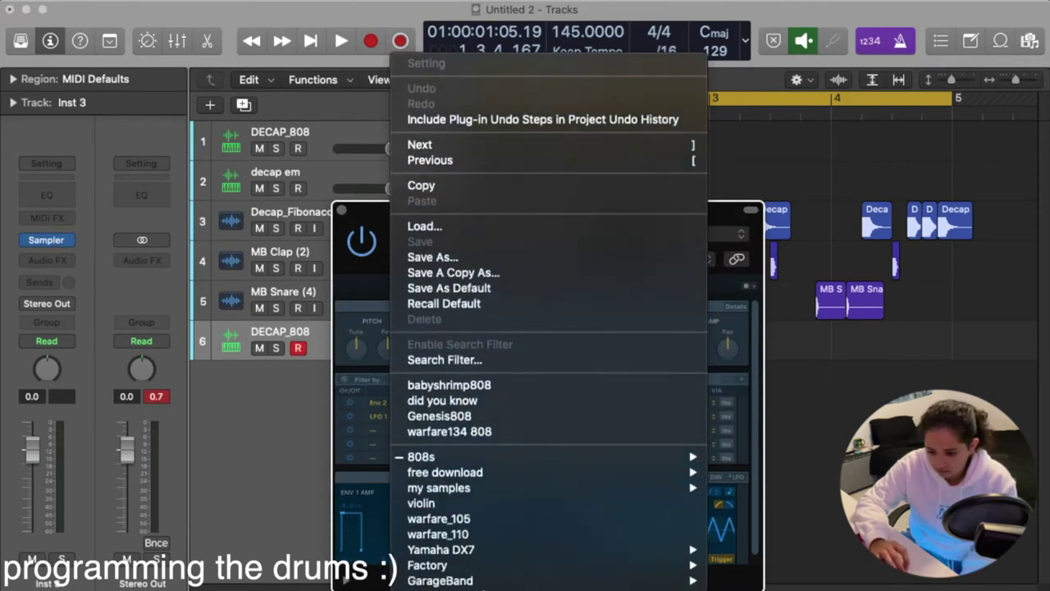
pyautogui.moveTo(461, 476)
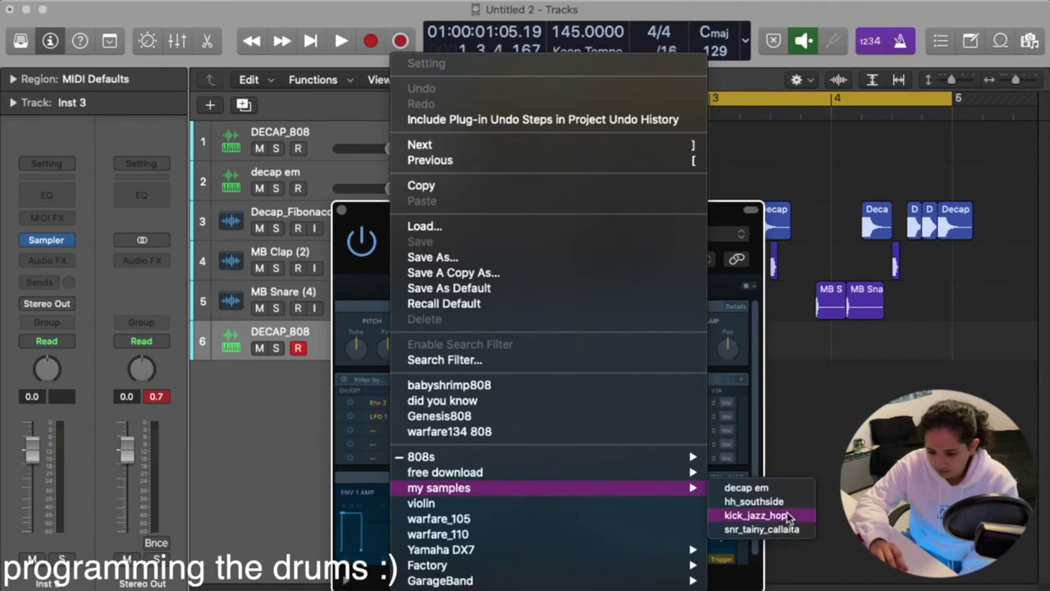
pyautogui.click(787, 503)
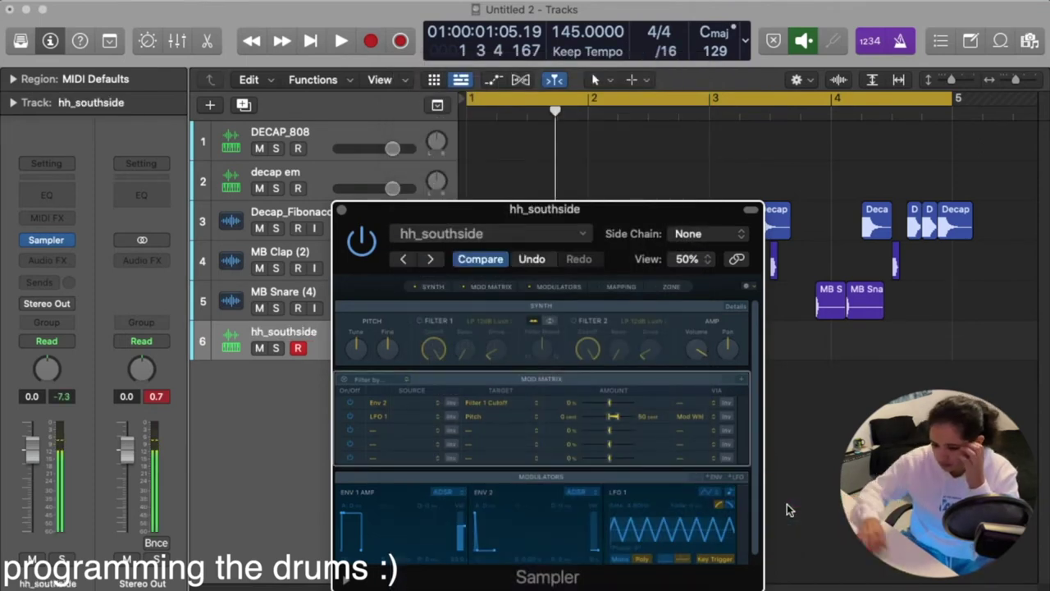
pyautogui.click(342, 210)
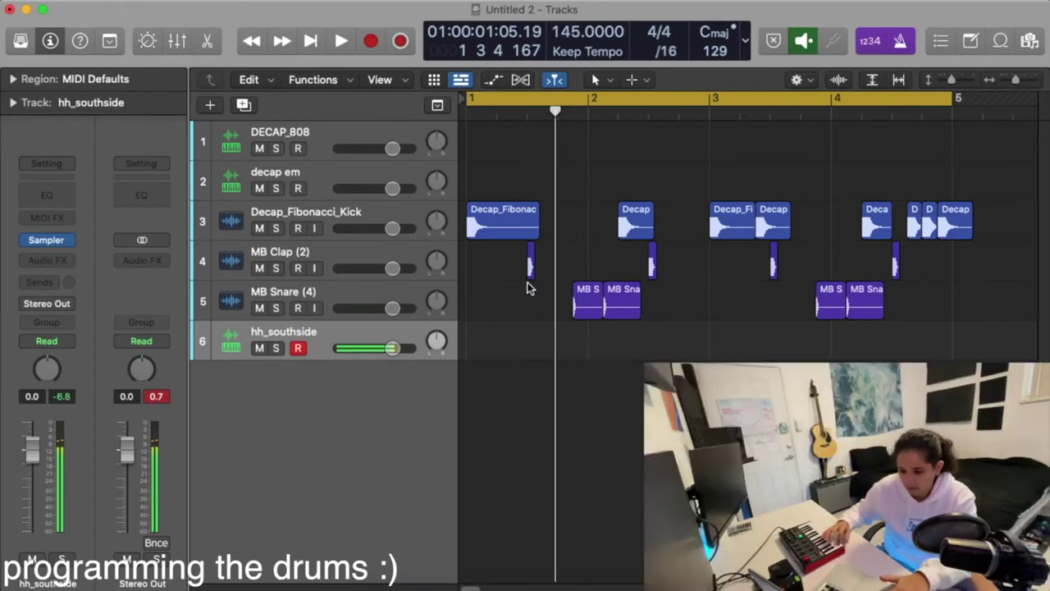
# Record a steady four-bar hi-hat pattern on the hh_southside track
pyautogui.press('space')
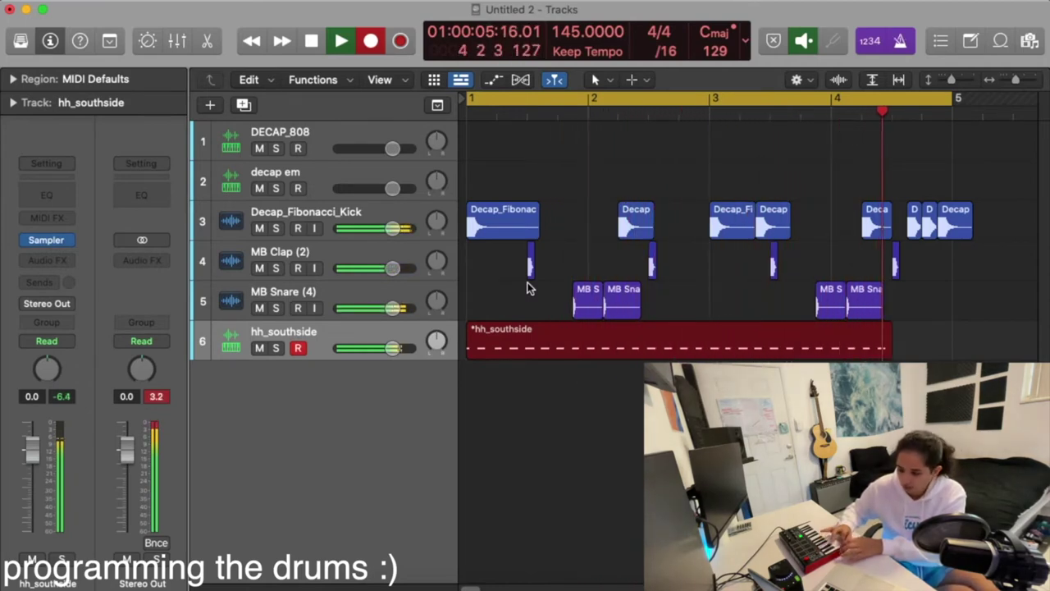
pyautogui.press('space')
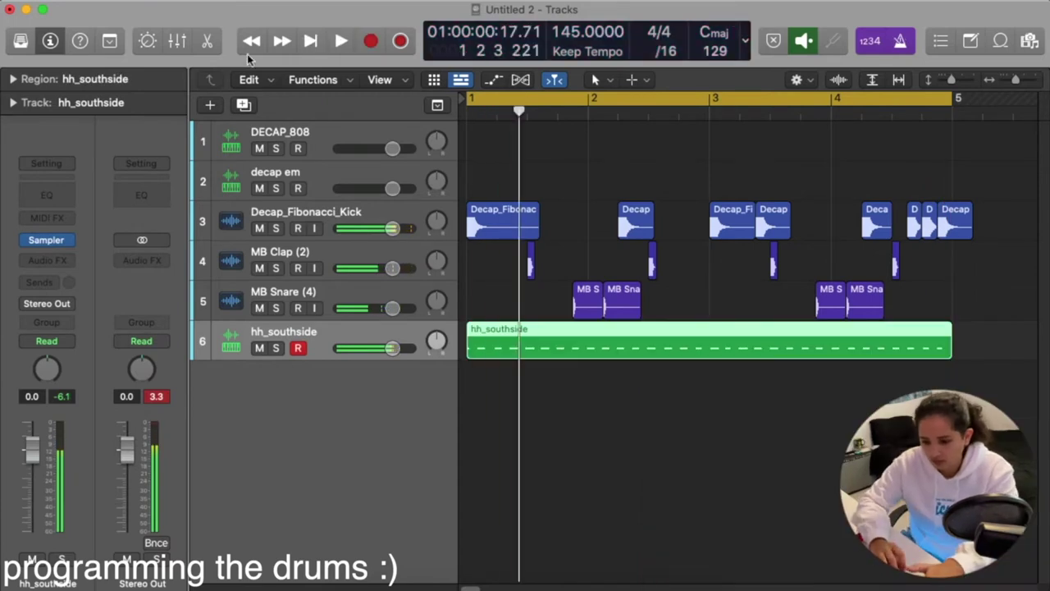
# Open the hi-hat region in the Piano Roll and quantize all its notes to 1/16 Note
pyautogui.press('p')
pyautogui.click(530, 522)
pyautogui.press('super+a')
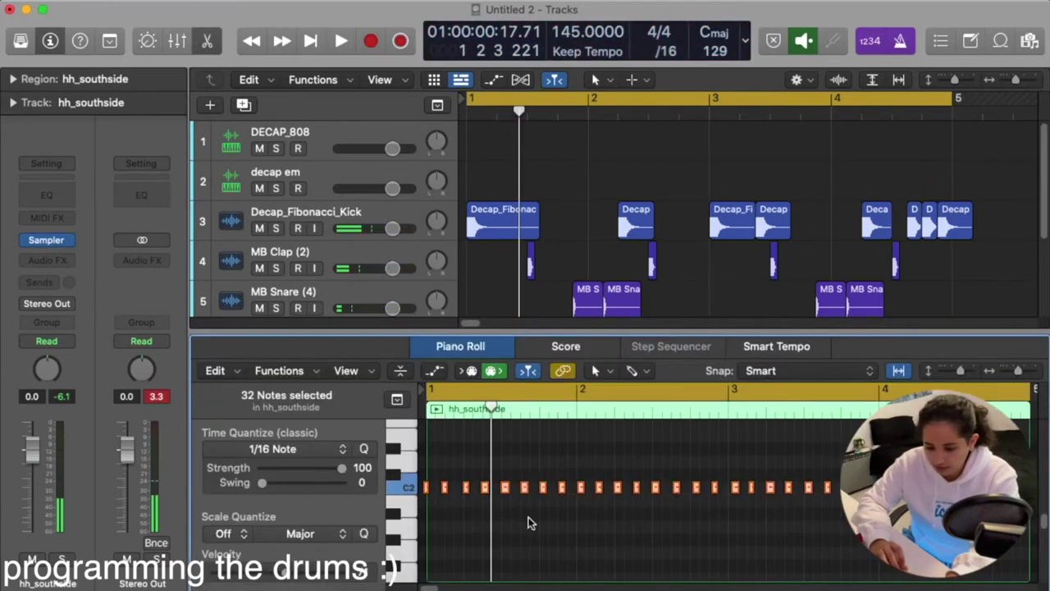
pyautogui.click(479, 531)
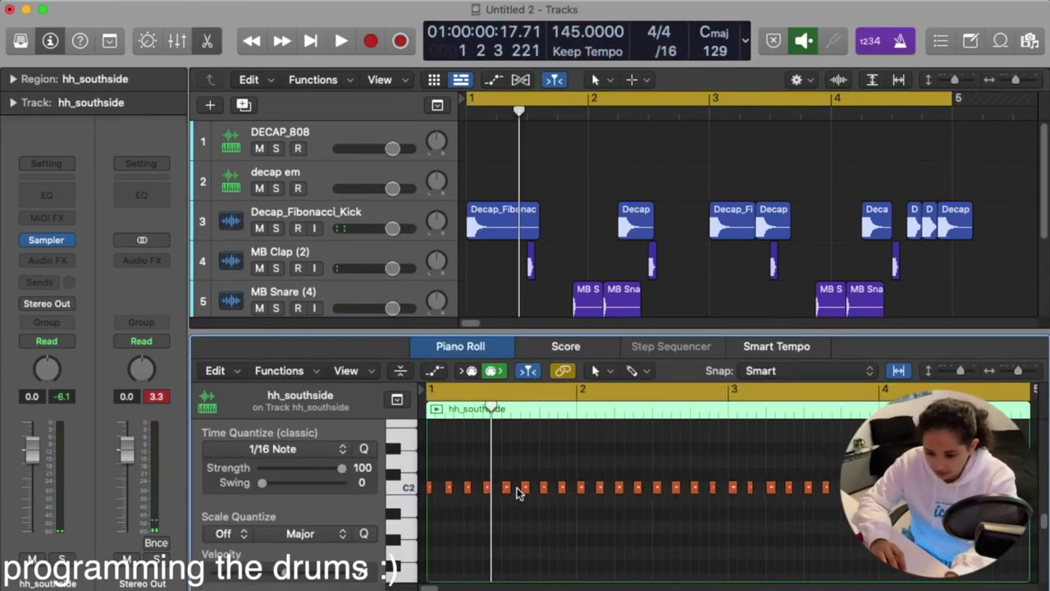
pyautogui.scroll(1, 517, 487)
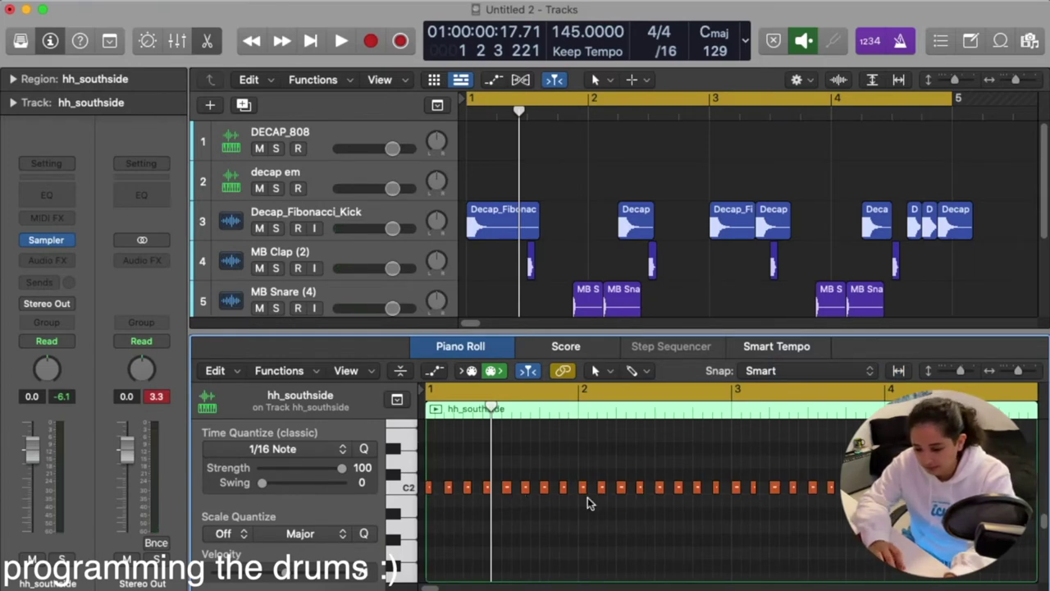
# Set the project's grid division to /64
pyautogui.press('space')
pyautogui.press('space')
pyautogui.scroll(5, 460, 507)
pyautogui.hscroll(-3, 461, 508)
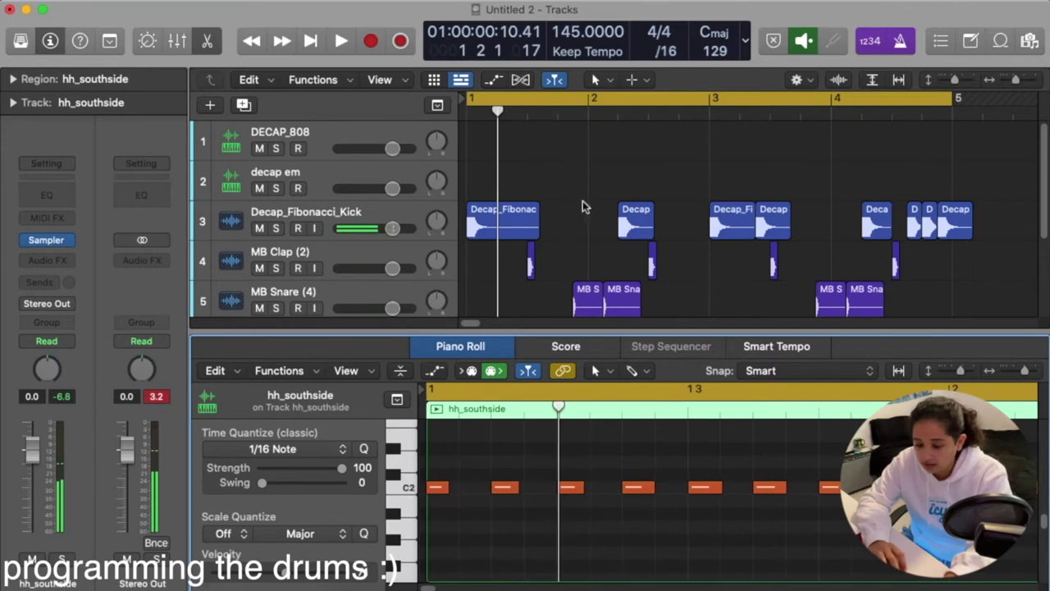
pyautogui.click(664, 53)
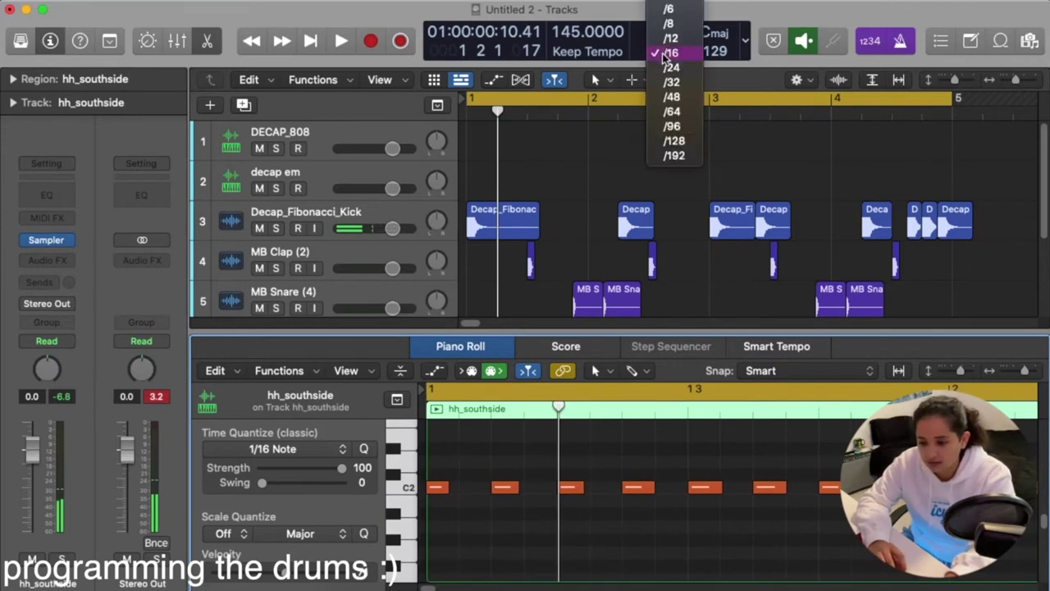
pyautogui.click(673, 111)
# Turn the first hi-hat note into a roll of four 1/64 notes and play the pattern back
pyautogui.click(439, 487)
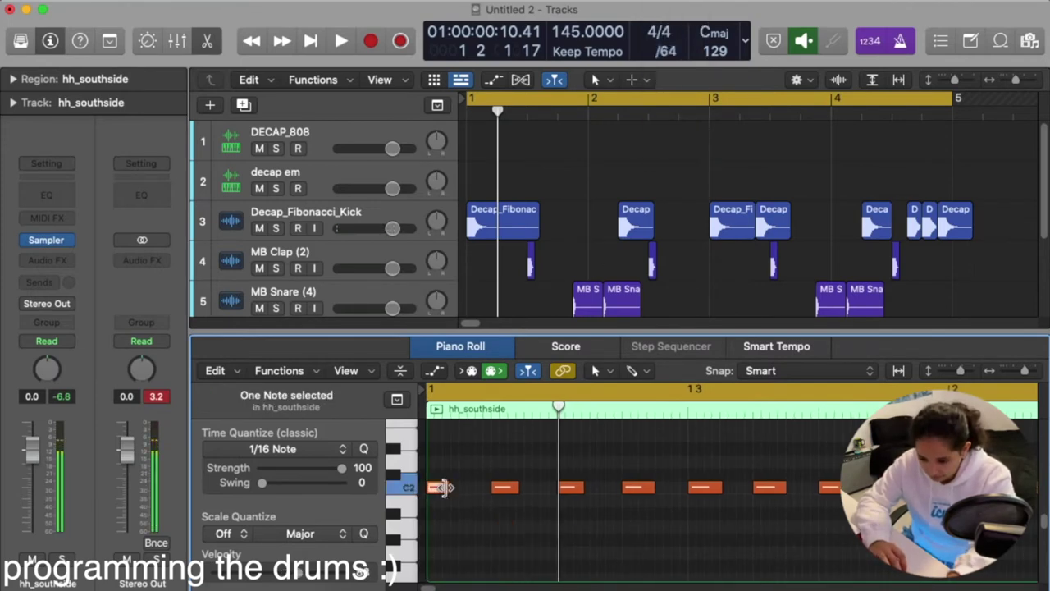
pyautogui.moveTo(435, 490)
pyautogui.mouseDown()
pyautogui.moveTo(456, 493)
pyautogui.moveTo(440, 489)
pyautogui.mouseUp()
pyautogui.click(426, 414)
pyautogui.press('space')
pyautogui.press('space')
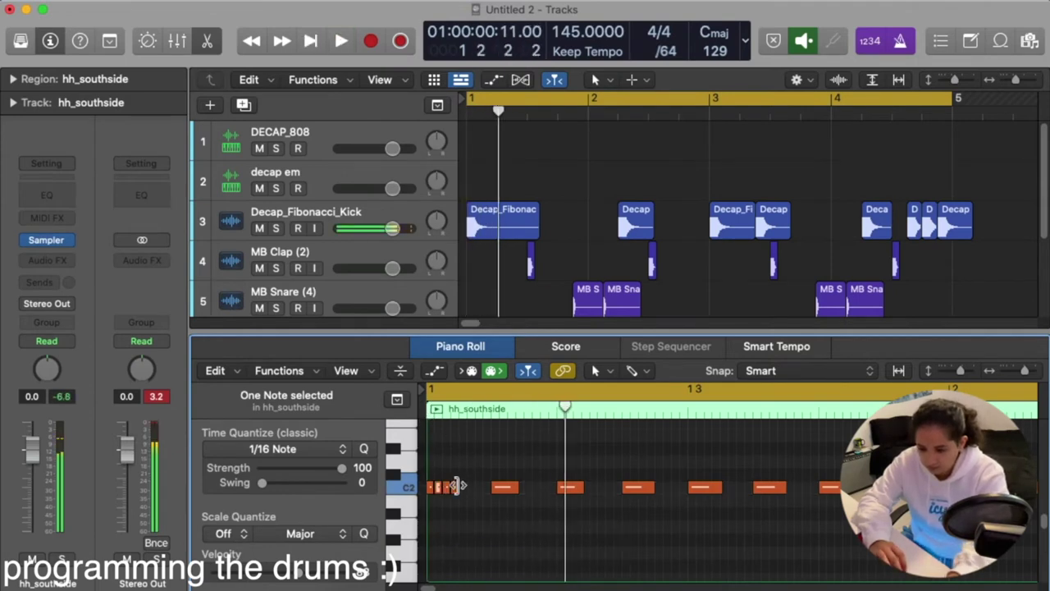
pyautogui.press('space')
pyautogui.scroll(-5, 552, 477)
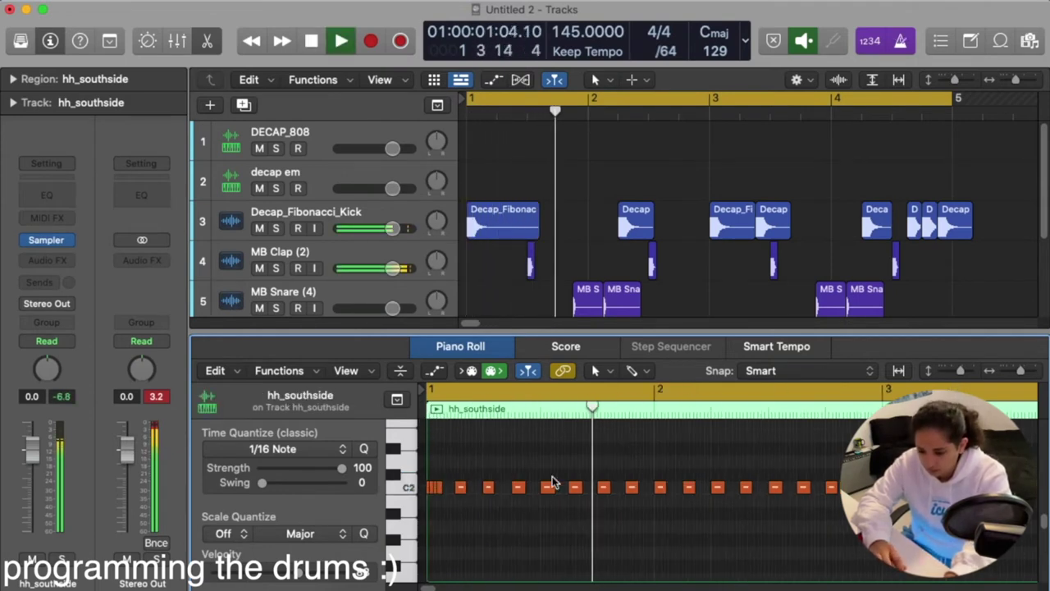
pyautogui.hscroll(2, 552, 477)
pyautogui.hscroll(-2, 553, 485)
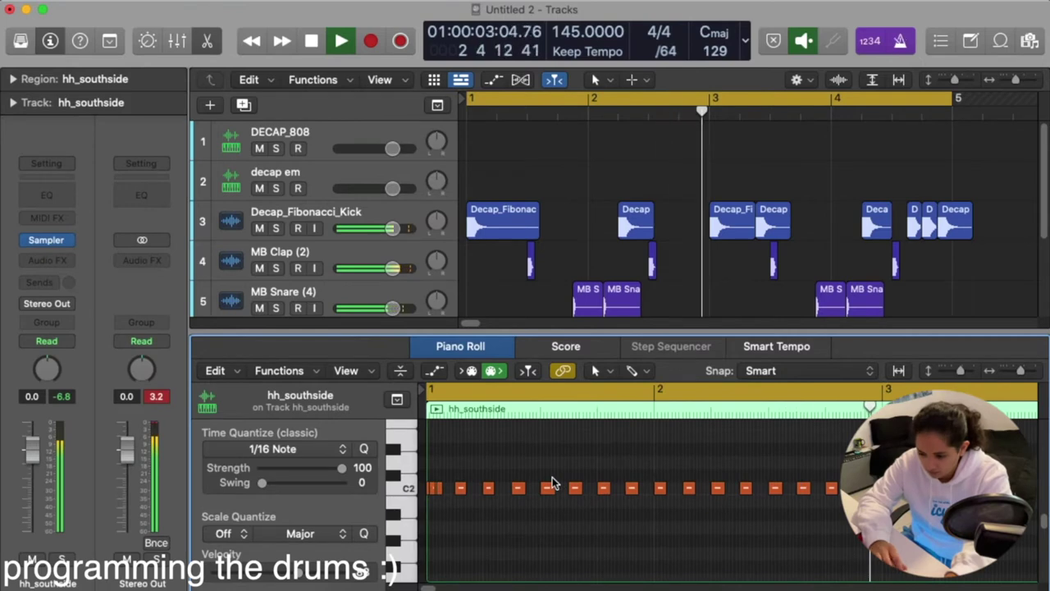
pyautogui.press('space')
# Copy the four-note hi-hat roll to the start of bar 3, play it back and close the Piano Roll
pyautogui.rightClick(572, 485)
pyautogui.press('Escape')
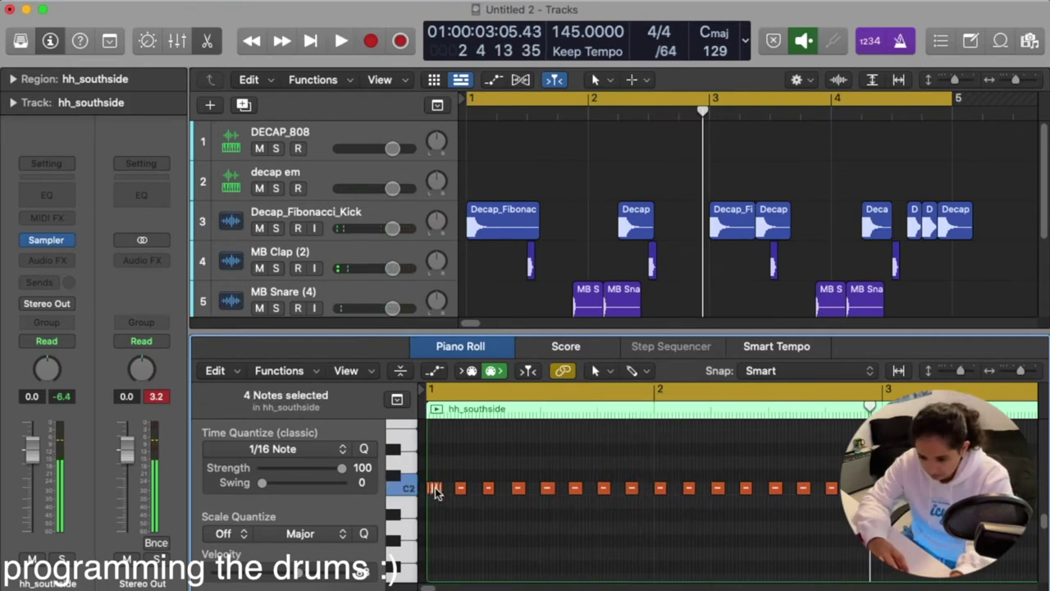
pyautogui.moveTo(437, 490); pyautogui.dragTo(891, 491)
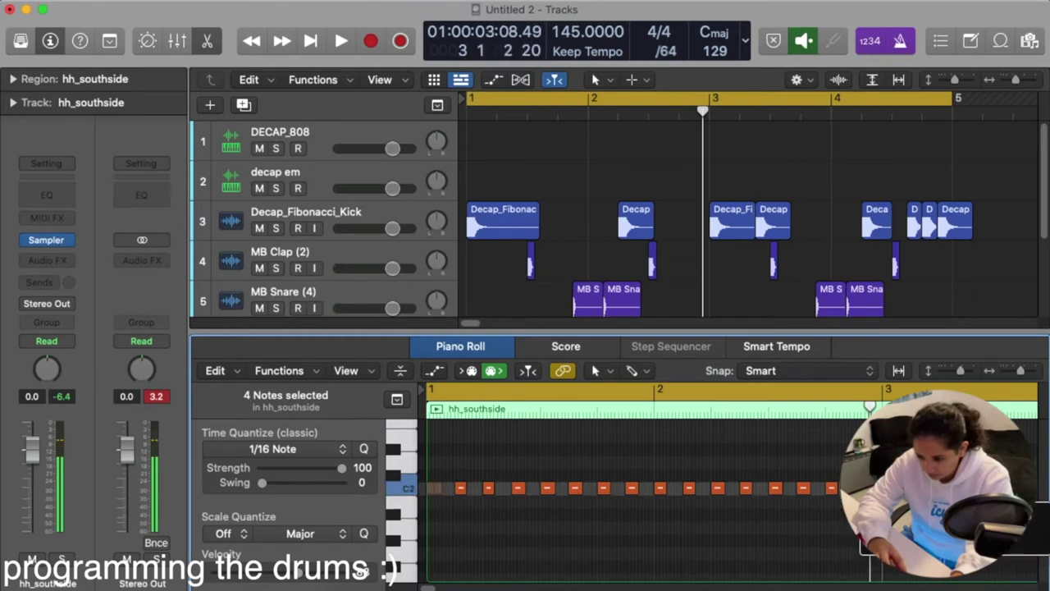
pyautogui.press('space')
pyautogui.click(818, 453)
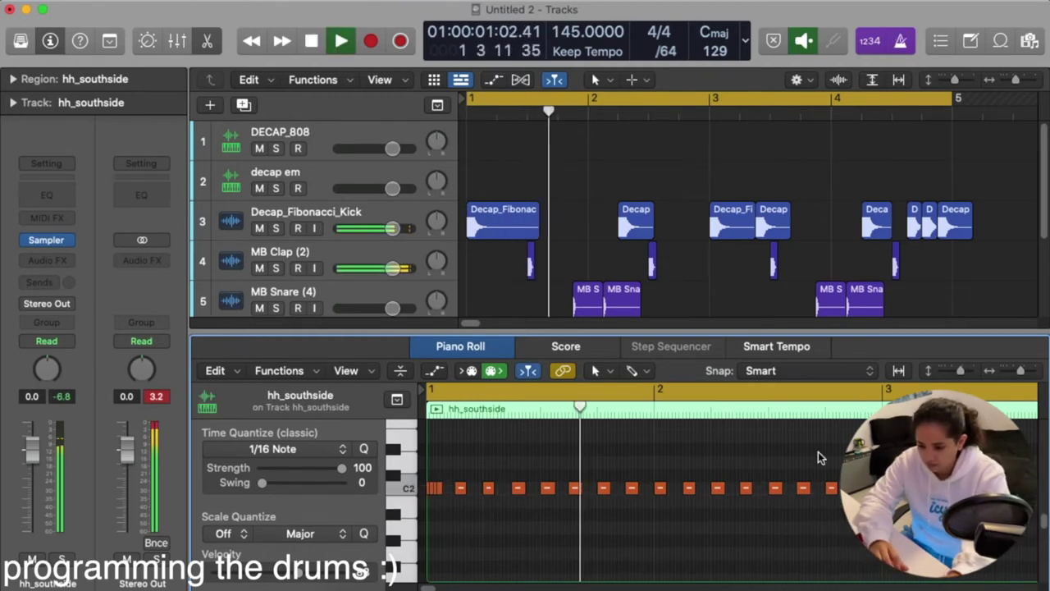
pyautogui.press('space')
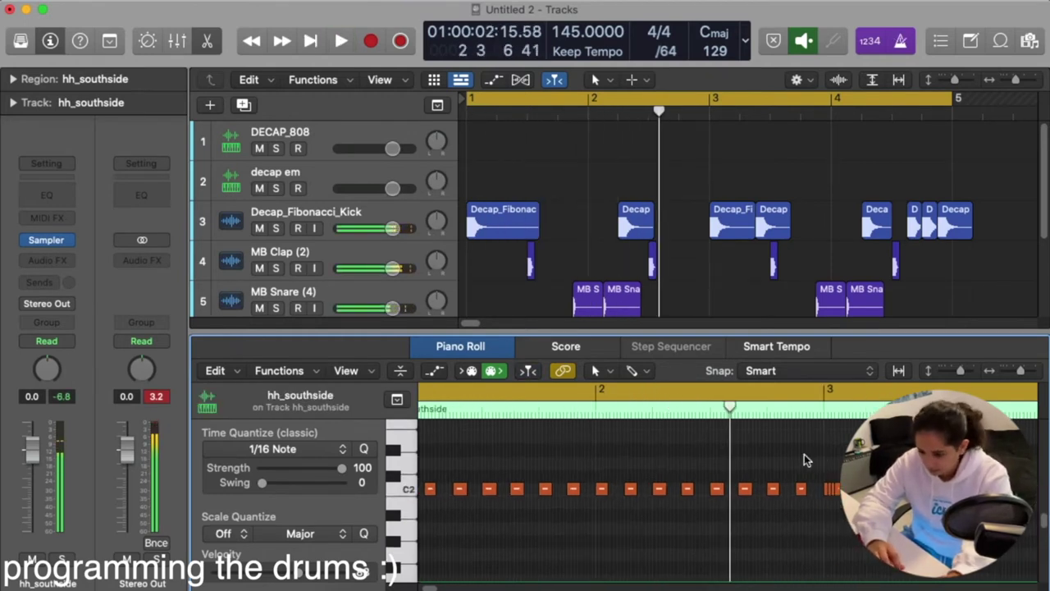
pyautogui.press('space')
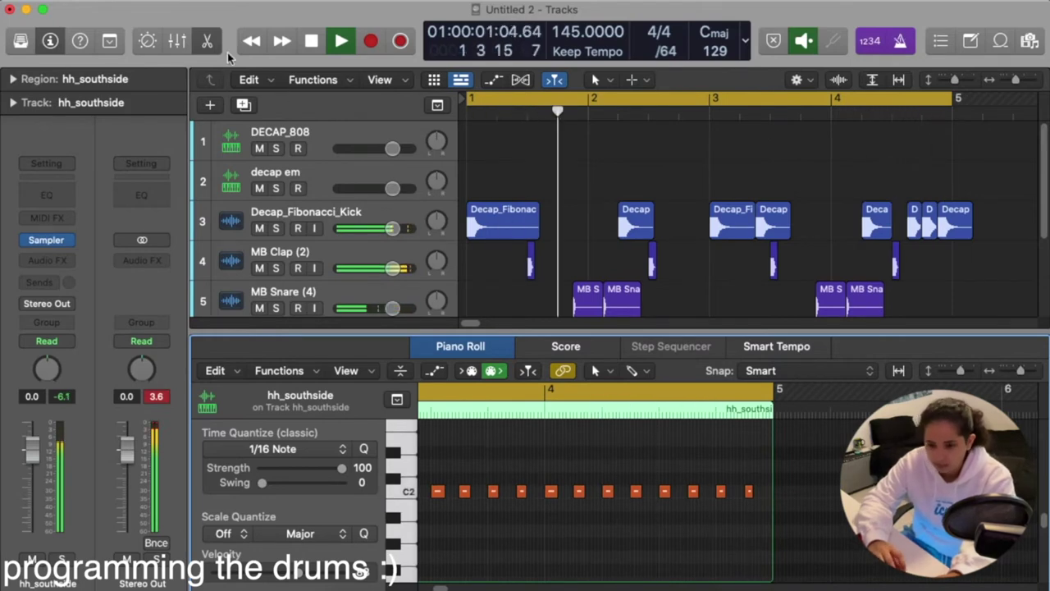
pyautogui.press('e')
pyautogui.click(530, 402)
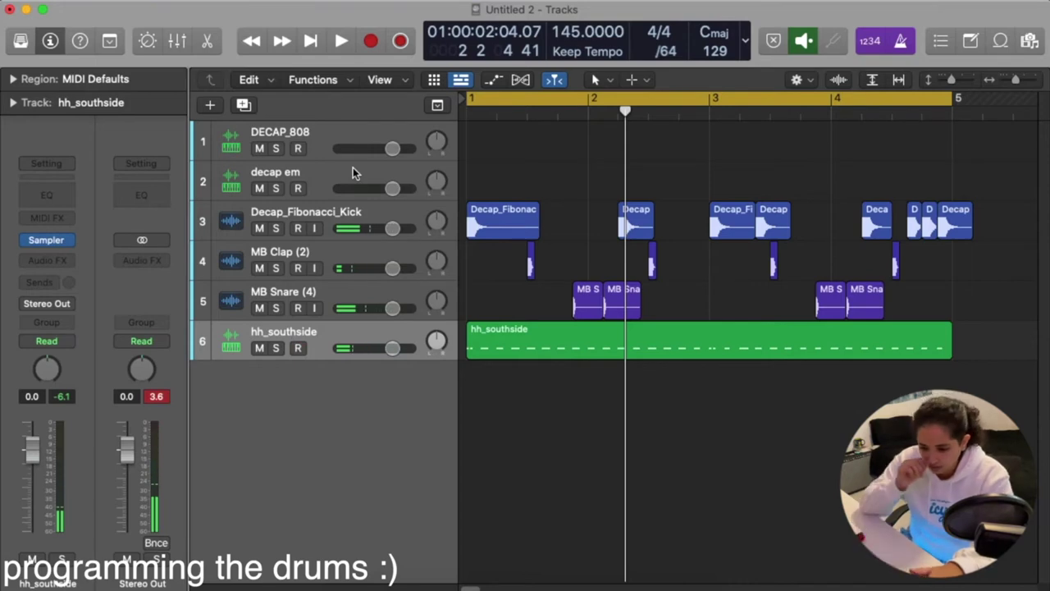
# Switch to Finder and preview ioenhat1.wav and MB Open Hat (2).wav in the Metro Boomin Drum Kit's Open Hats folder
pyautogui.click(353, 586)
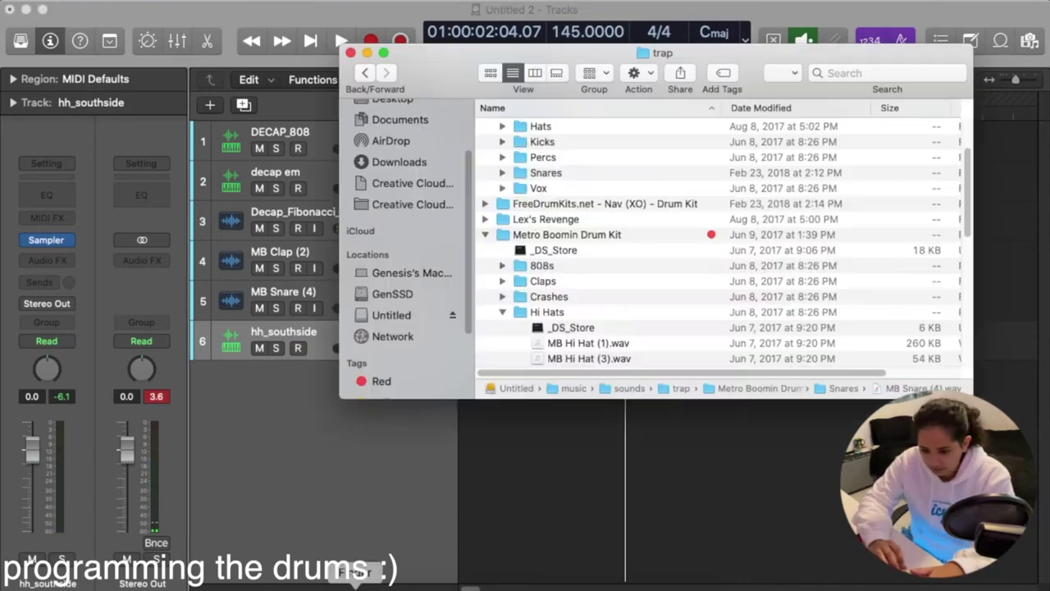
pyautogui.scroll(-10, 572, 236)
pyautogui.scroll(5, 566, 246)
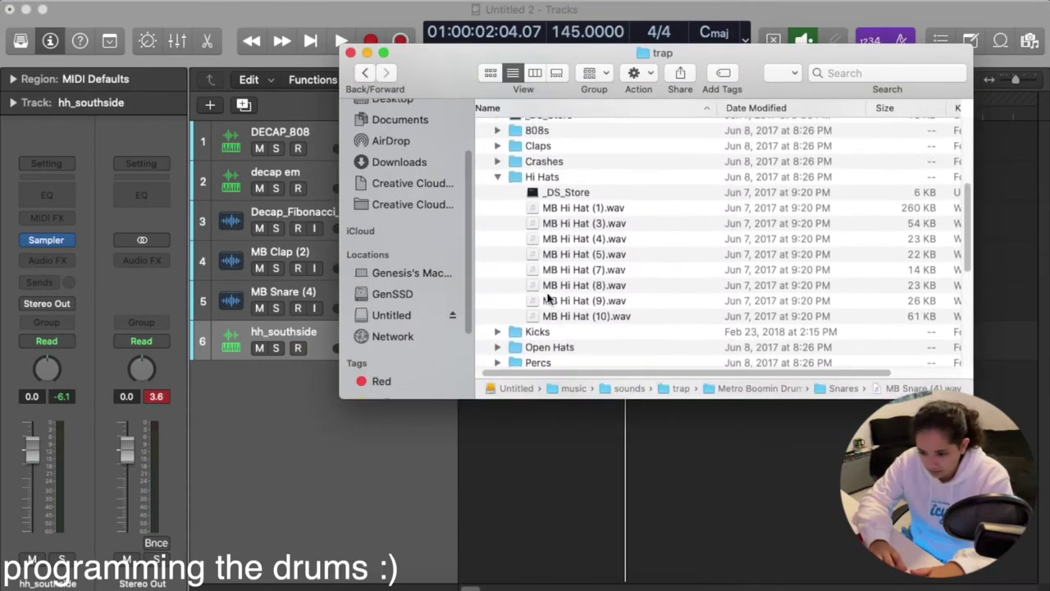
pyautogui.click(497, 347)
pyautogui.scroll(-5, 574, 287)
pyautogui.click(617, 274)
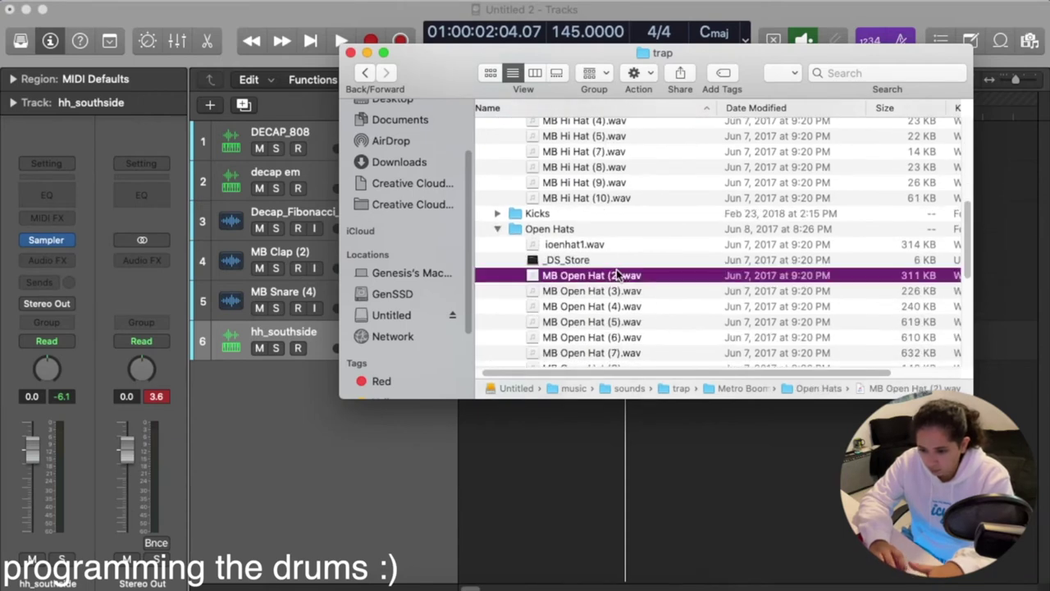
pyautogui.press('space')
pyautogui.press('Up')
pyautogui.press('Up')
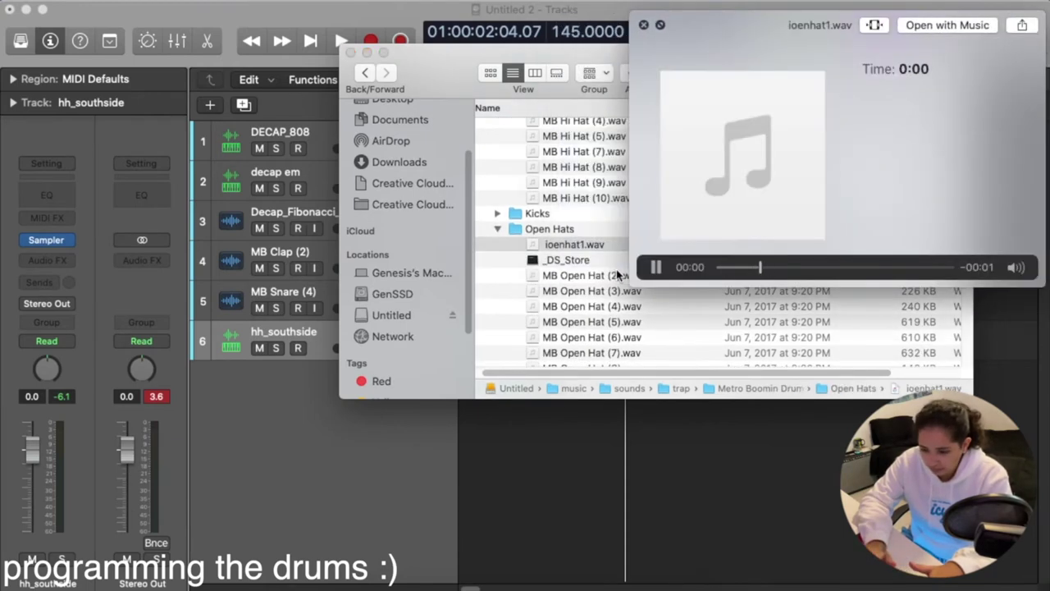
pyautogui.press('Down')
pyautogui.press('Down')
pyautogui.press('space')
# Add MB Open Hat (2).wav on a new track above hh_southside, with its region at beat 2 of bar 1
pyautogui.moveTo(616, 269); pyautogui.dragTo(374, 437)
pyautogui.click(373, 436)
pyautogui.moveTo(560, 392); pyautogui.dragTo(522, 390)
pyautogui.click(520, 391)
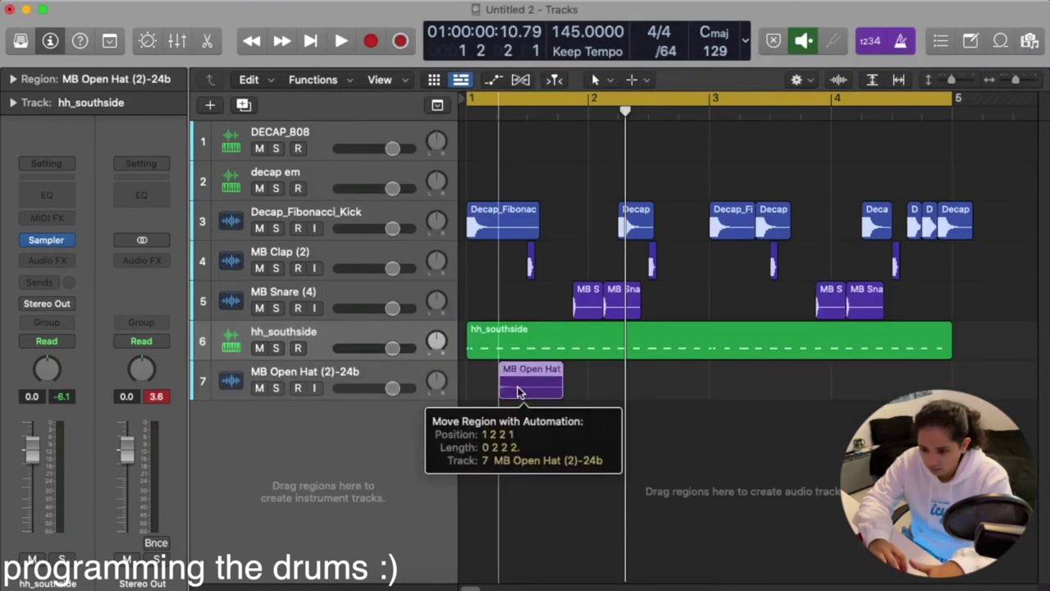
pyautogui.press('space')
pyautogui.click(566, 507)
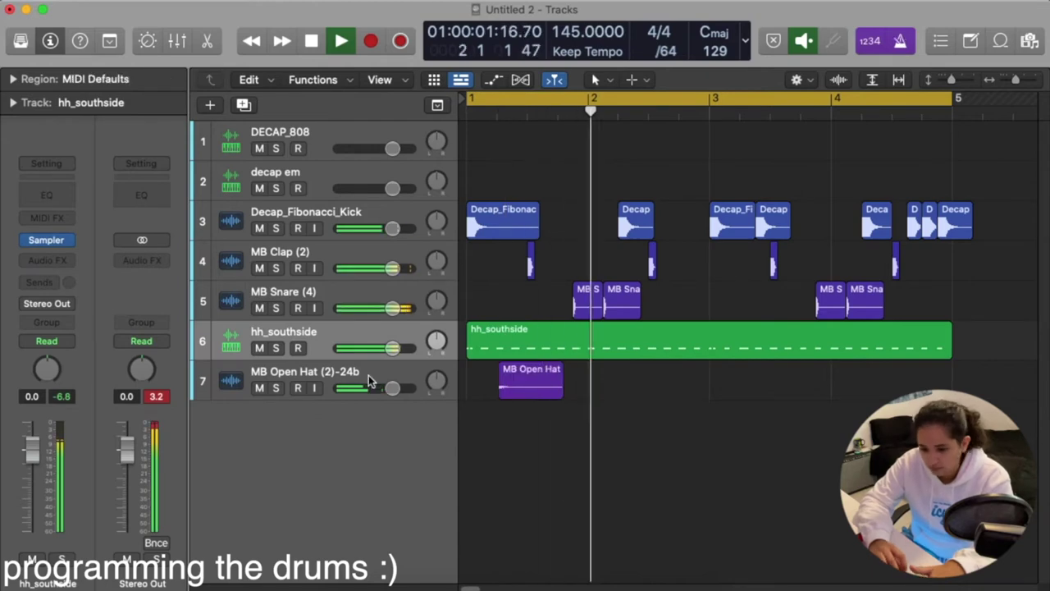
pyautogui.moveTo(369, 380); pyautogui.dragTo(356, 339)
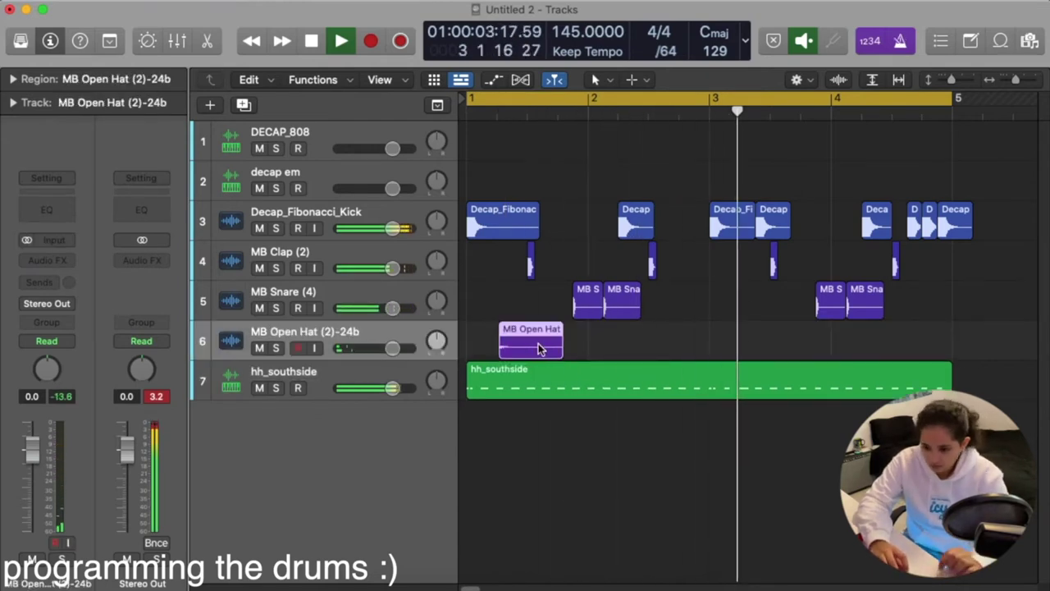
# Copy the open hat region, trying the copy at beat 4 of bar 4 and late in bar 3 during playback
pyautogui.moveTo(538, 343); pyautogui.dragTo(966, 353)
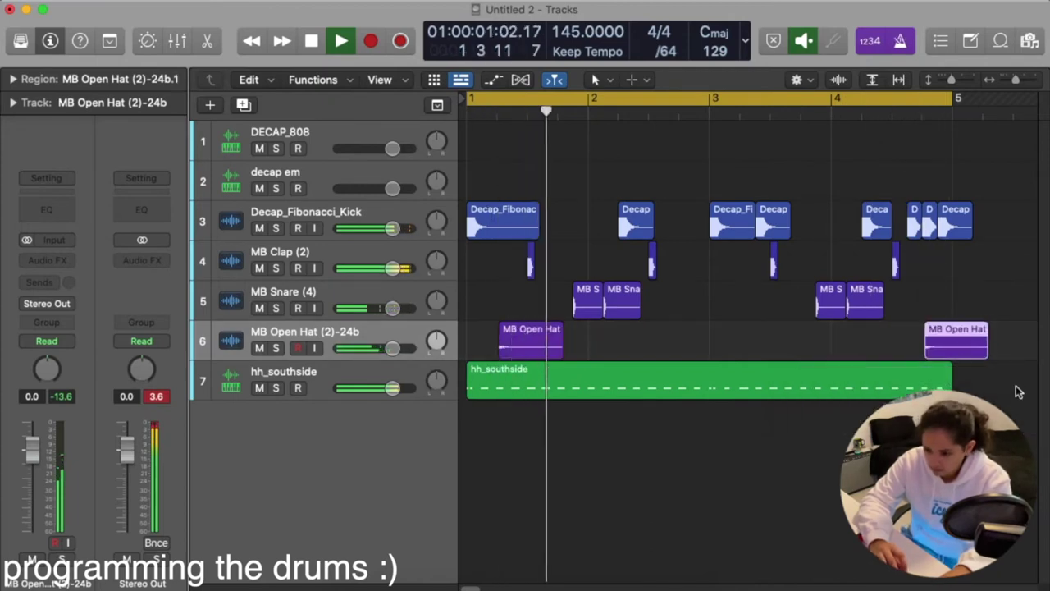
pyautogui.click(995, 358)
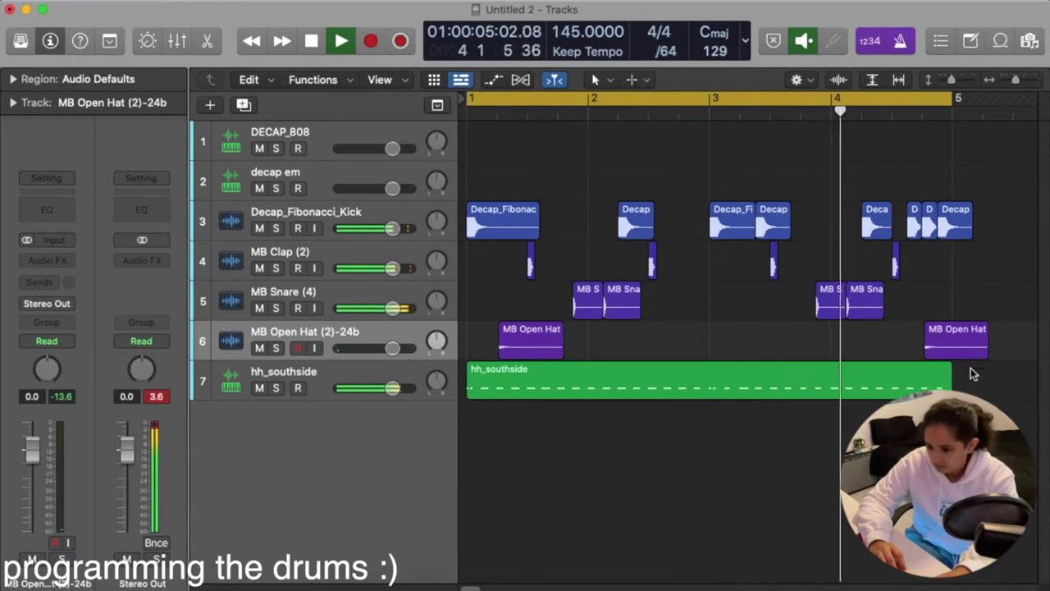
pyautogui.moveTo(959, 346); pyautogui.dragTo(840, 340)
pyautogui.click(797, 79)
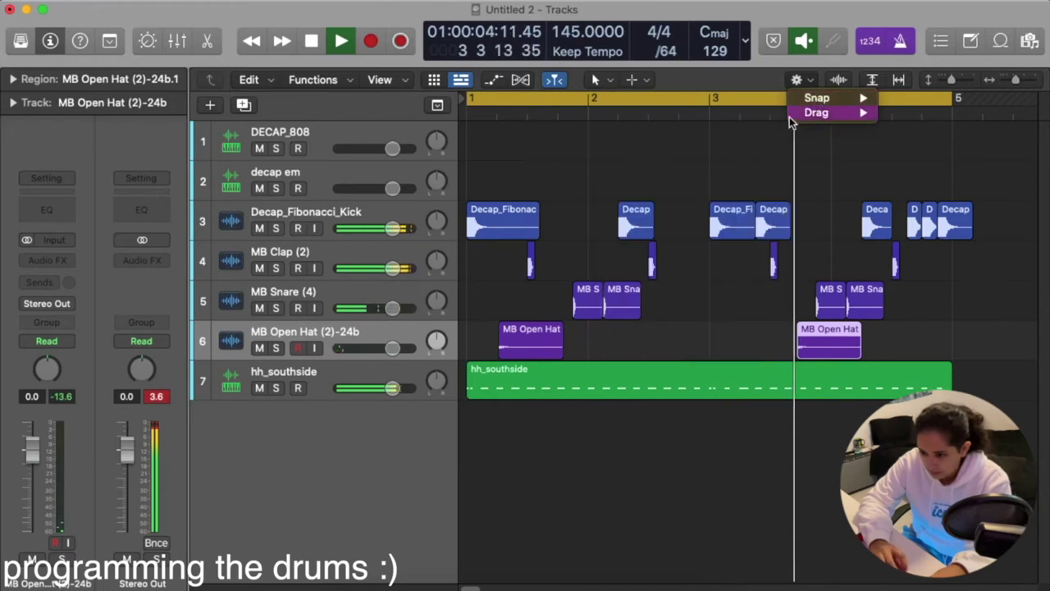
pyautogui.moveTo(816, 100)
pyautogui.click(725, 242)
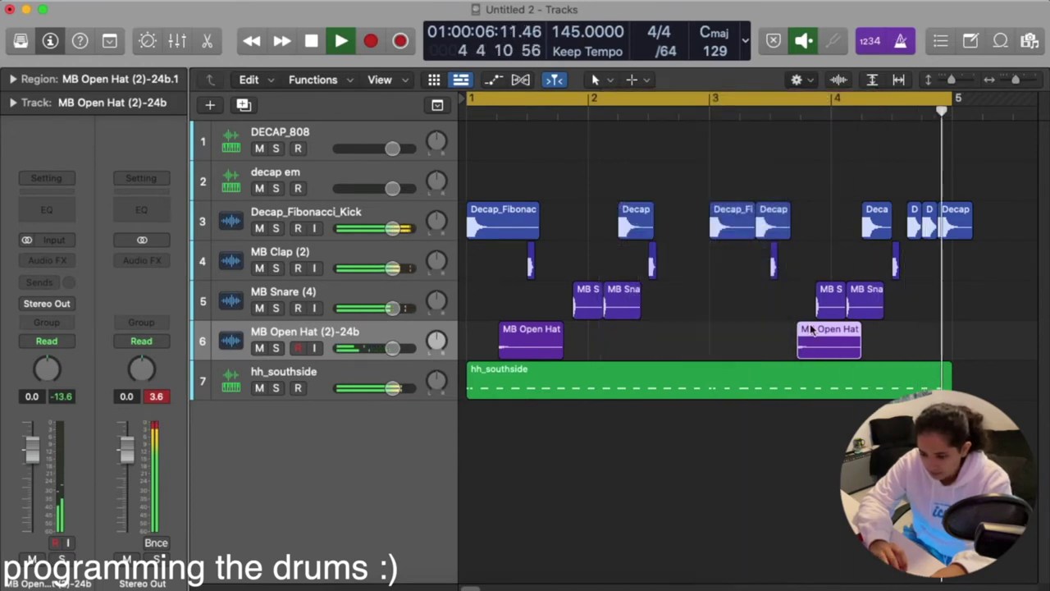
# Place open hats at beat 2 of bar 3 and beat 4 of bar 4, and trim all three regions to about one beat
pyautogui.moveTo(811, 341); pyautogui.dragTo(747, 343)
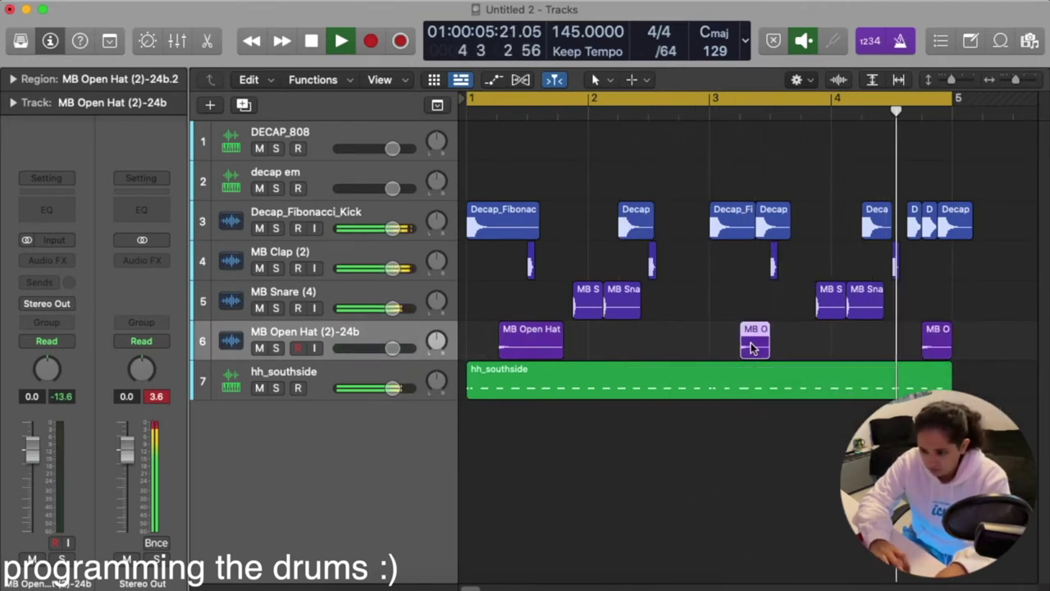
pyautogui.click(699, 315)
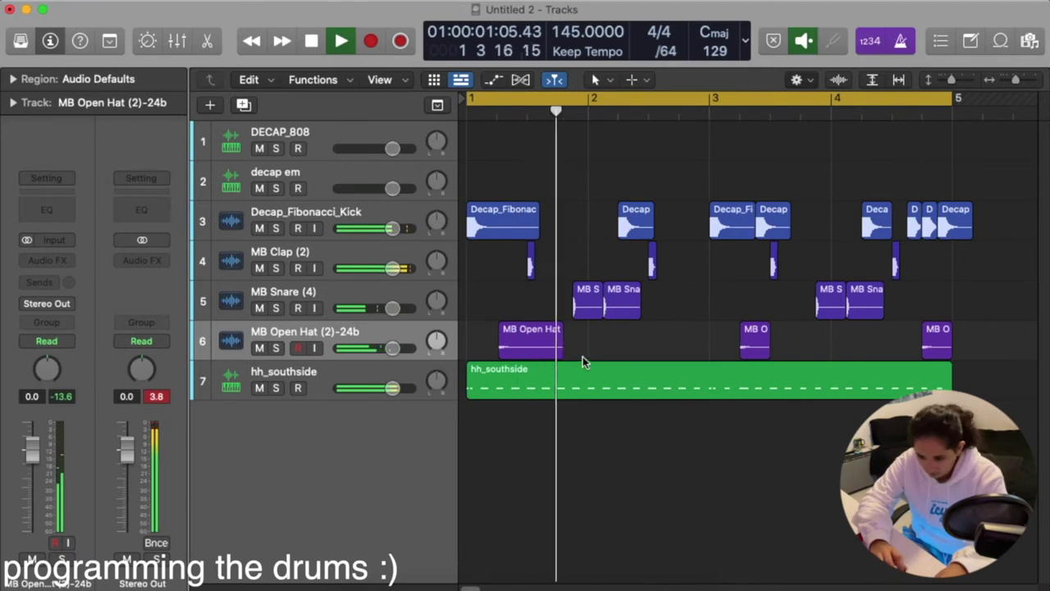
pyautogui.moveTo(561, 345); pyautogui.dragTo(535, 347)
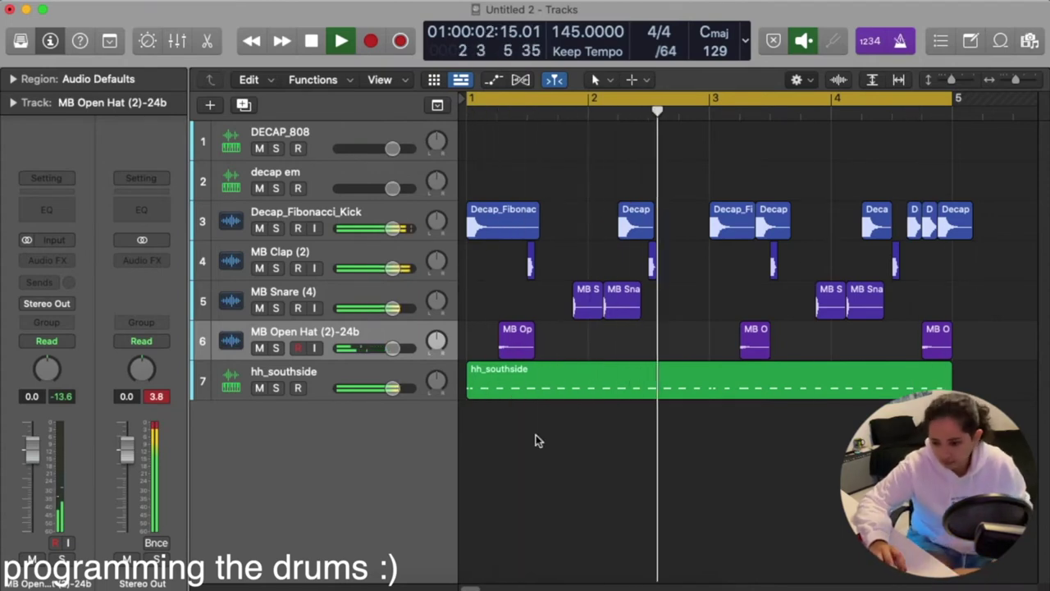
pyautogui.press('space')
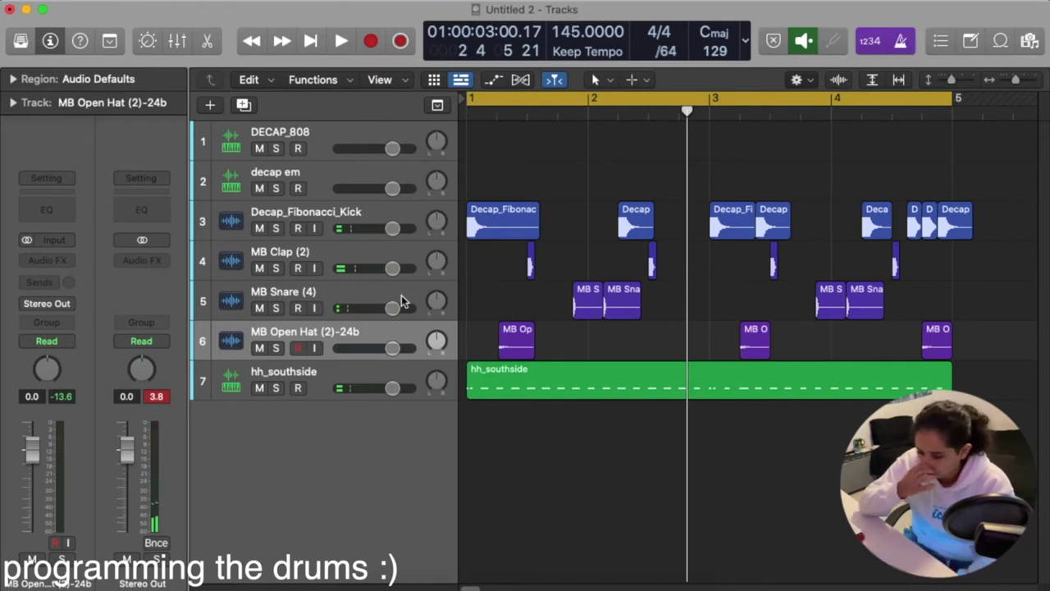
# Switch to Finder, open the sounds folder on the Untitled drive and preview TS_One_Shot_Music_17_A#.wav in the Trap Supreme pack
pyautogui.click(355, 581)
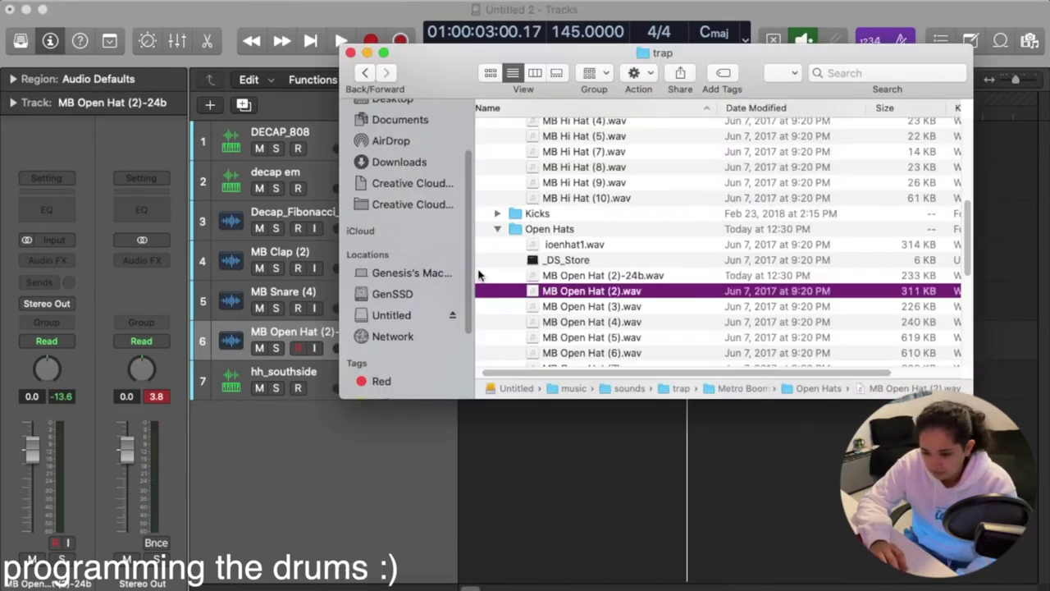
pyautogui.click(358, 73)
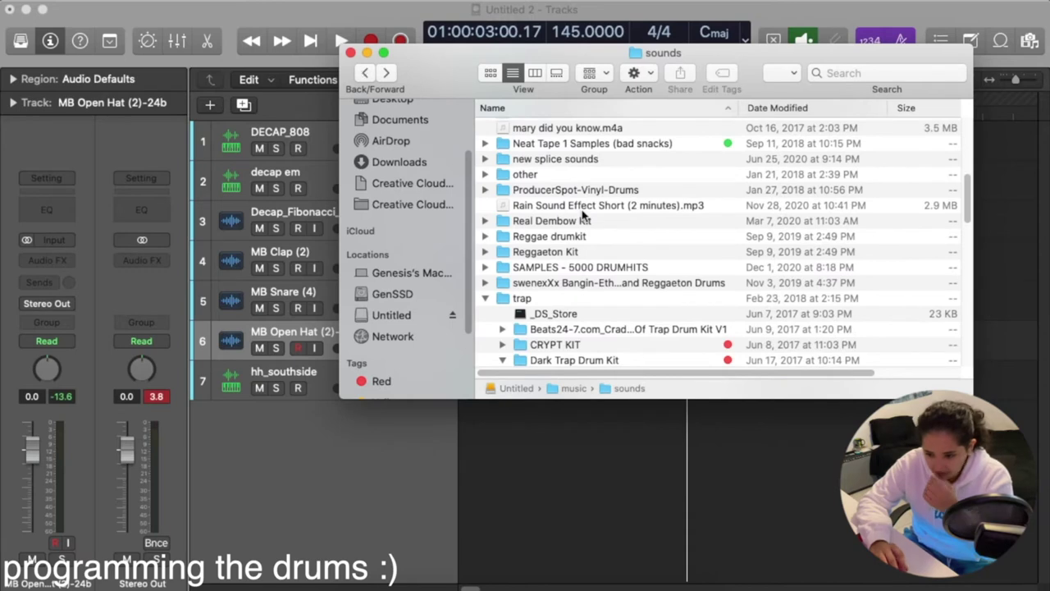
pyautogui.scroll(-15, 582, 213)
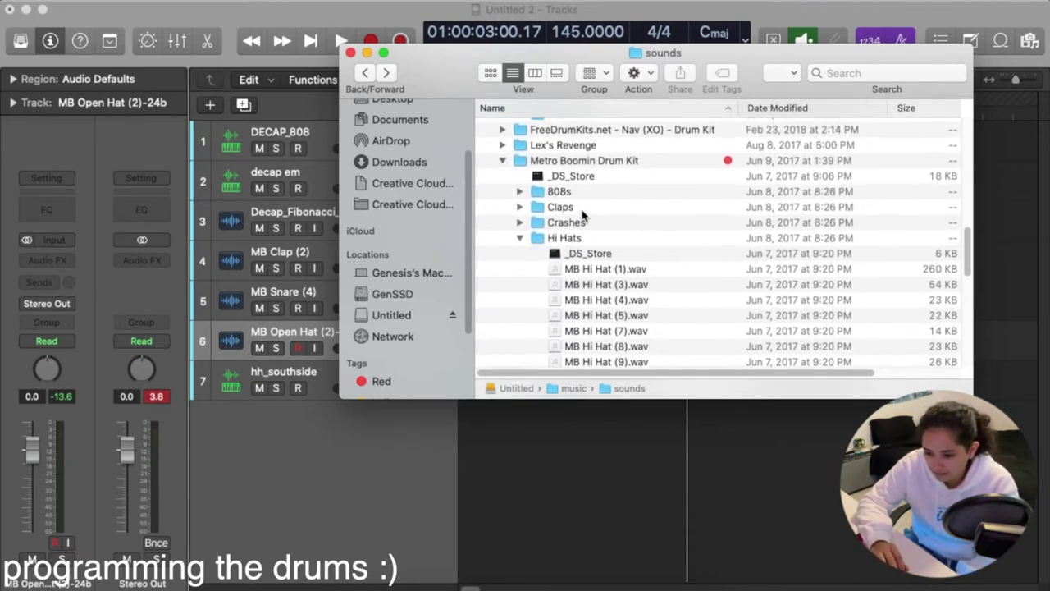
pyautogui.scroll(-3, 582, 213)
pyautogui.click(365, 73)
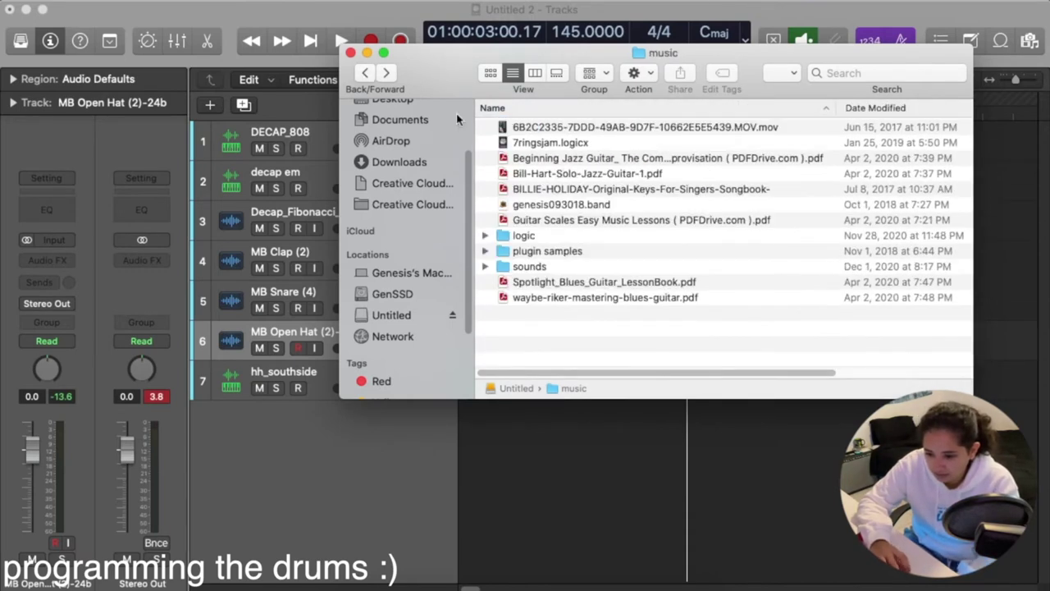
pyautogui.press('super+Up')
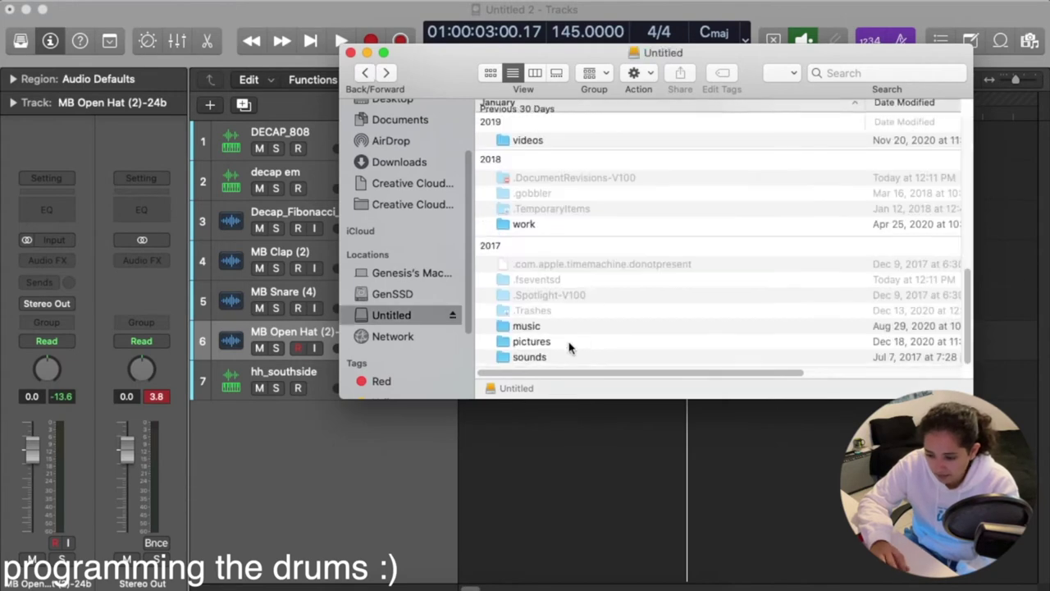
pyautogui.doubleClick(569, 353)
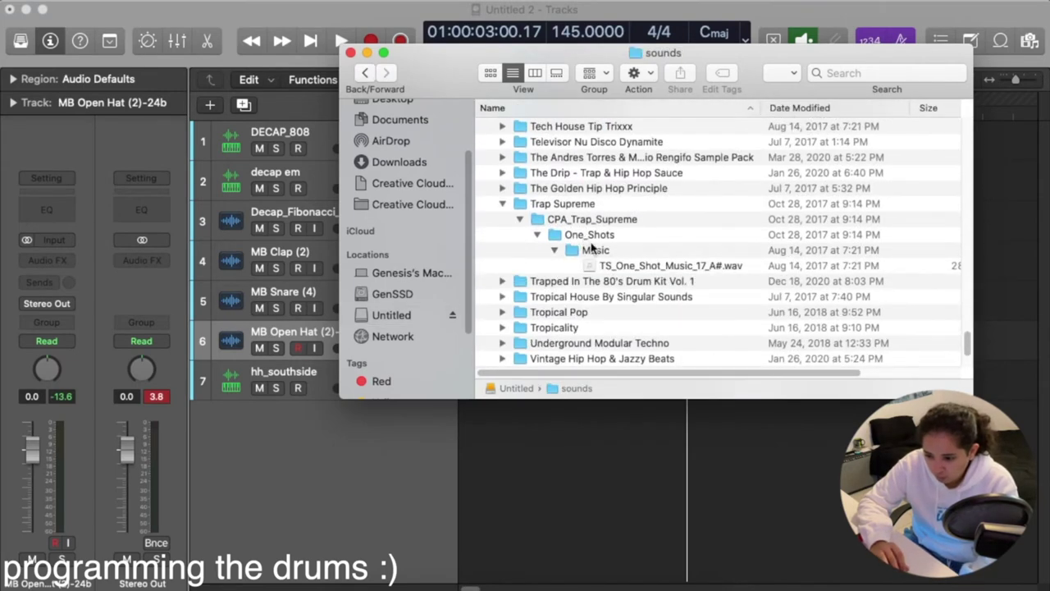
pyautogui.click(639, 251)
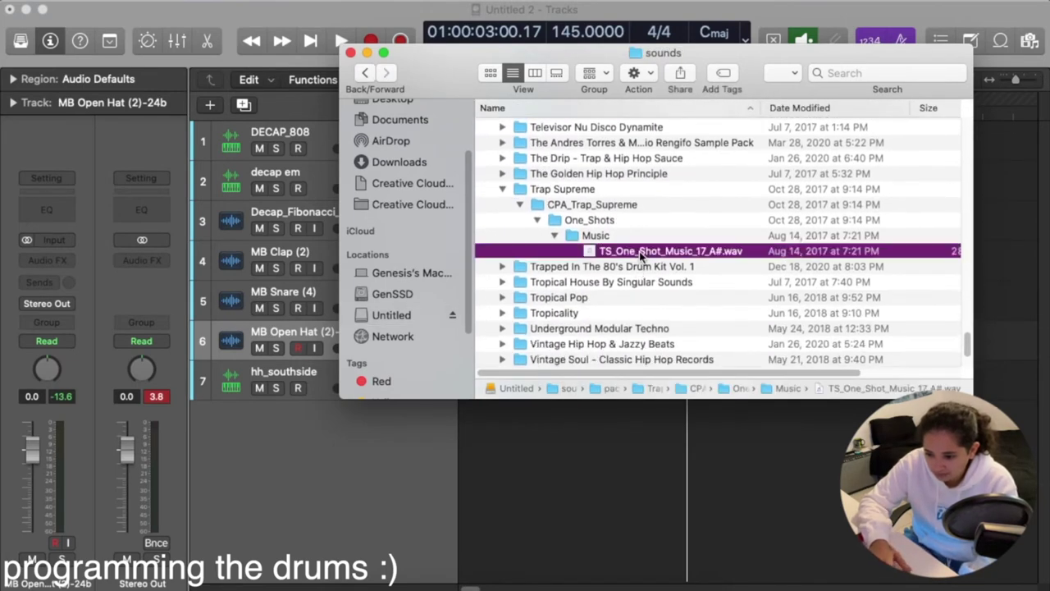
pyautogui.press('space')
pyautogui.press('space')
# Find DDG_92_beatbox_loop.wav in the Dot Da Genius Drumkit folder and preview it
pyautogui.scroll(15, 581, 285)
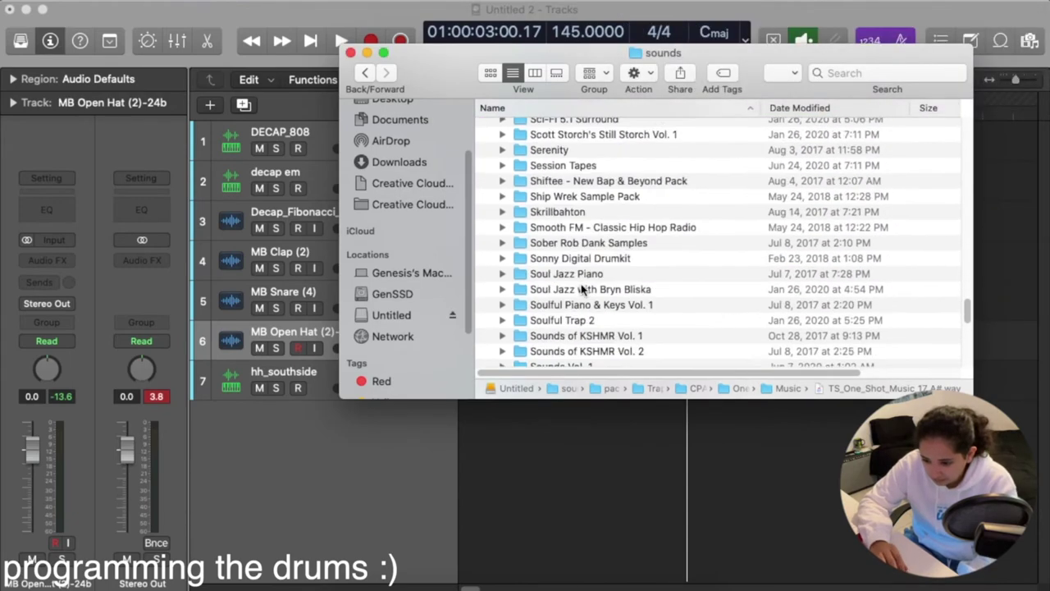
pyautogui.scroll(6, 582, 286)
pyautogui.scroll(-4, 582, 285)
pyautogui.scroll(10, 581, 286)
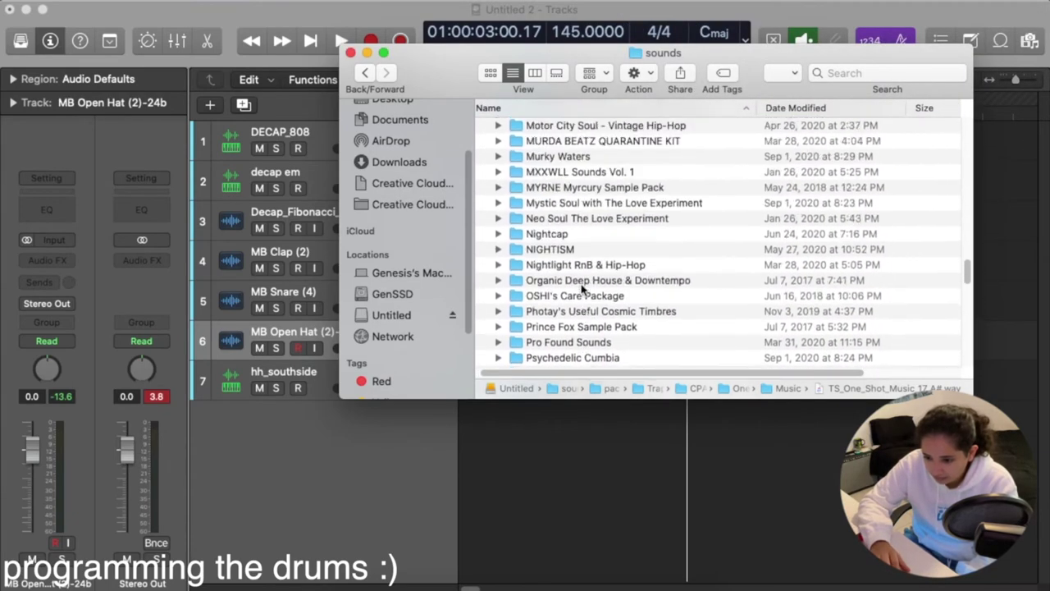
pyautogui.scroll(15, 582, 286)
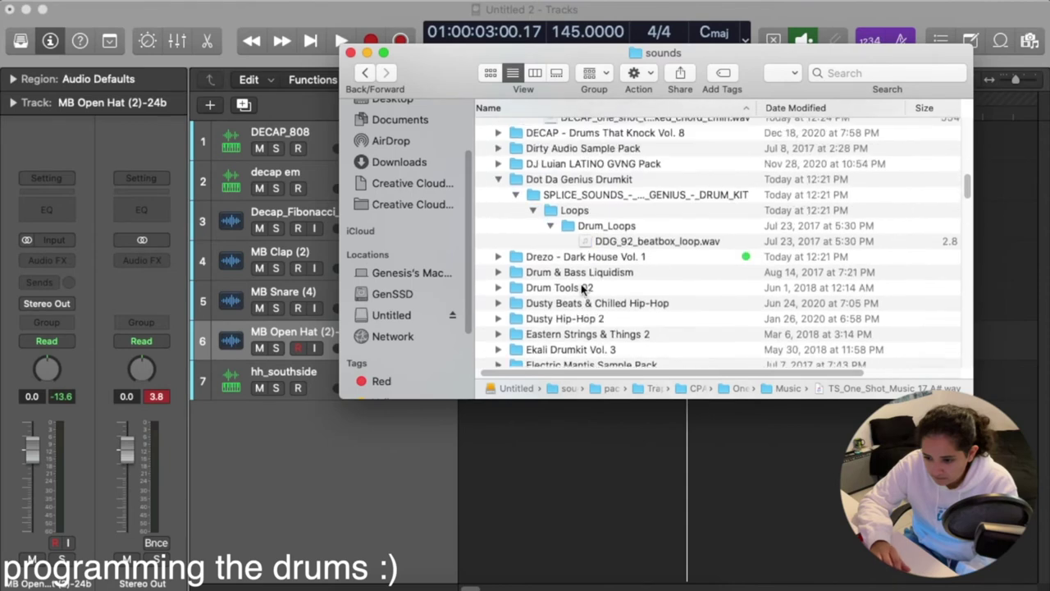
pyautogui.click(646, 261)
pyautogui.press('space')
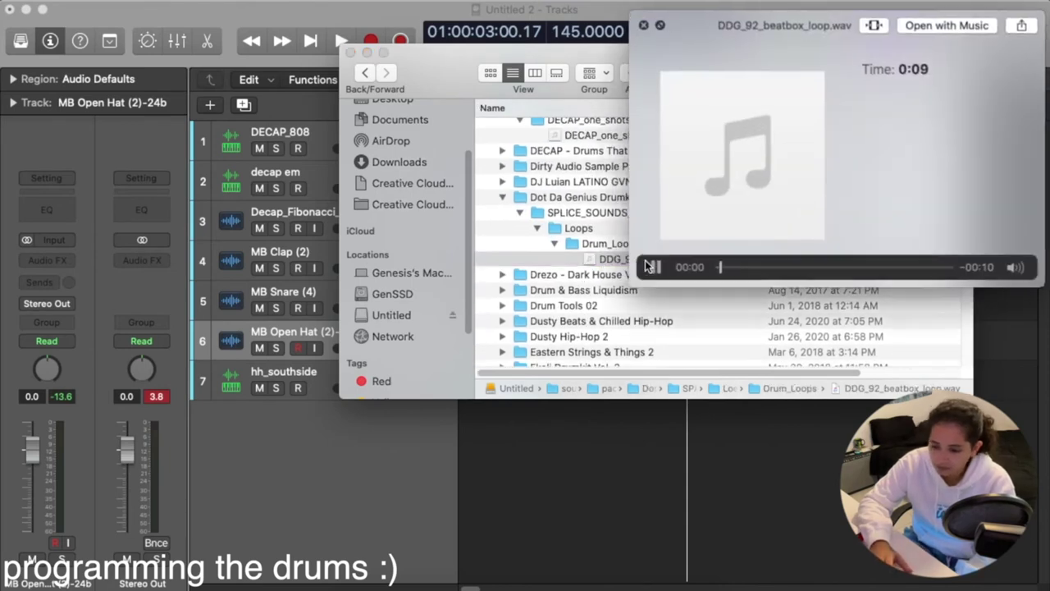
pyautogui.press('space')
# Add DDG_92_beatbox_loop.wav on a new track below hh_southside at bar 1 and time-stretch its region to four bars
pyautogui.moveTo(648, 259); pyautogui.dragTo(507, 459)
pyautogui.click(373, 462)
pyautogui.moveTo(602, 429); pyautogui.dragTo(558, 428)
pyautogui.scroll(-5, 777, 497)
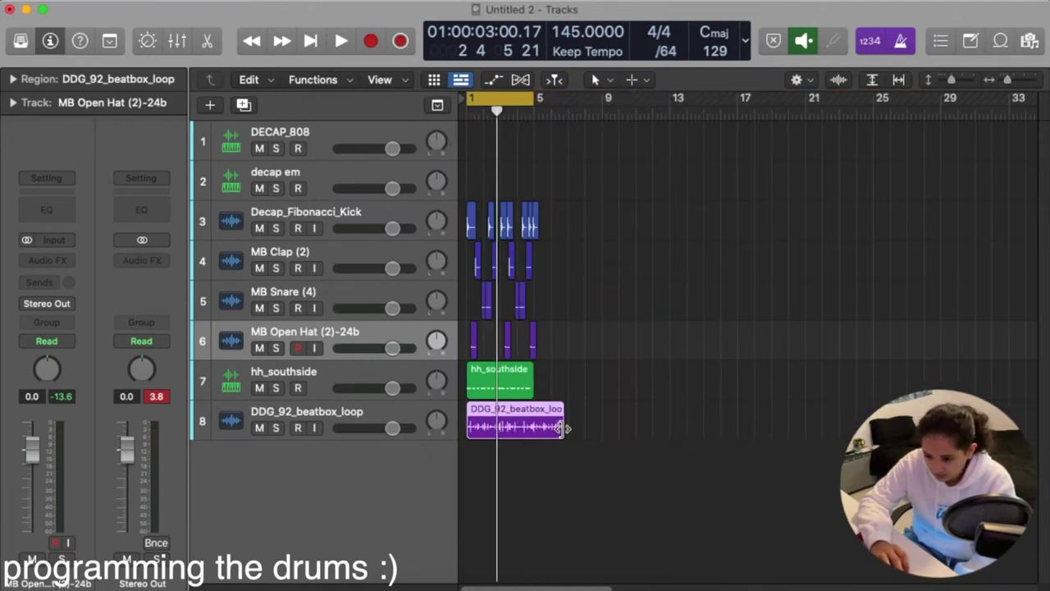
pyautogui.scroll(1, 560, 427)
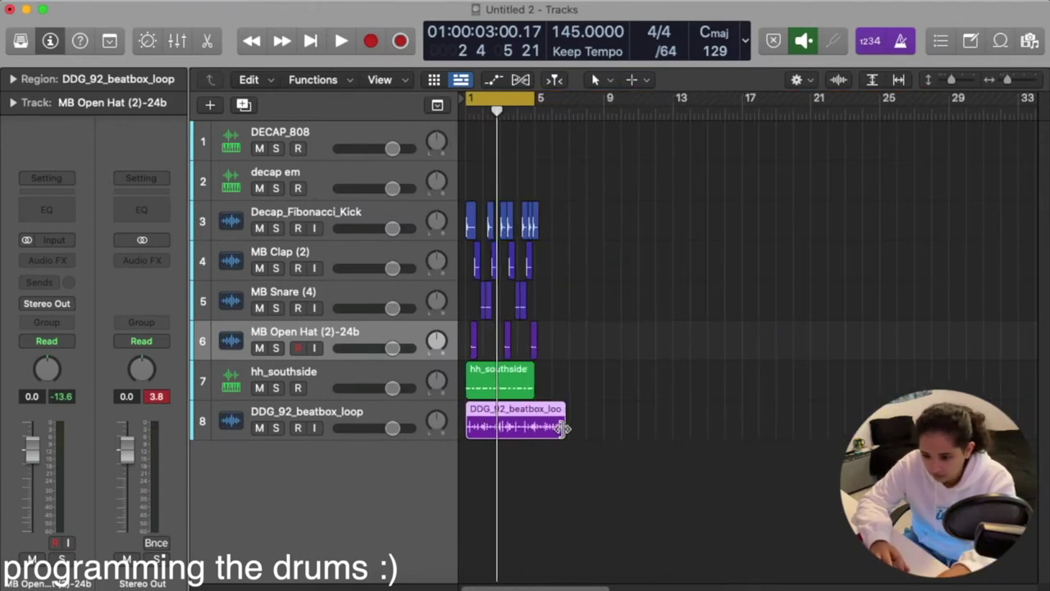
pyautogui.moveTo(566, 428); pyautogui.dragTo(531, 434)
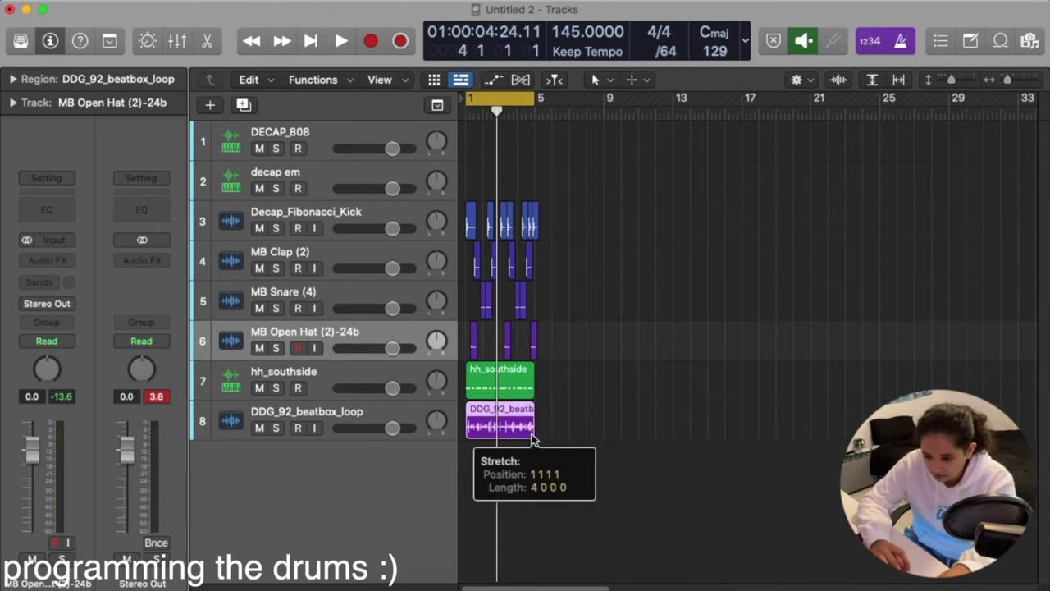
# Play the pattern from the start and lower the DDG_92_beatbox_loop track's volume to -10.4 dB
pyautogui.click(466, 113)
pyautogui.press('space')
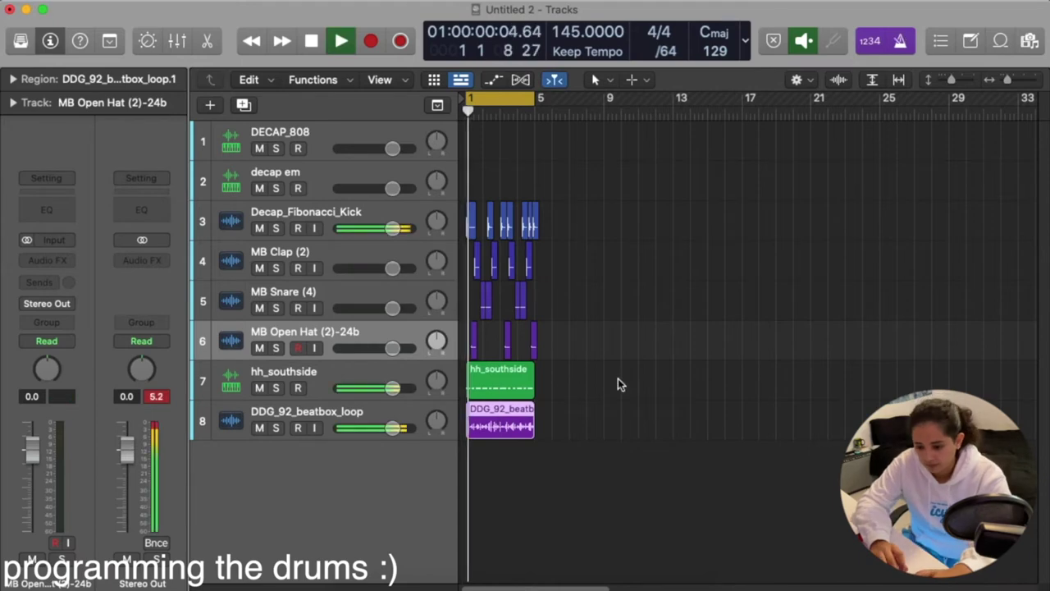
pyautogui.scroll(5, 619, 383)
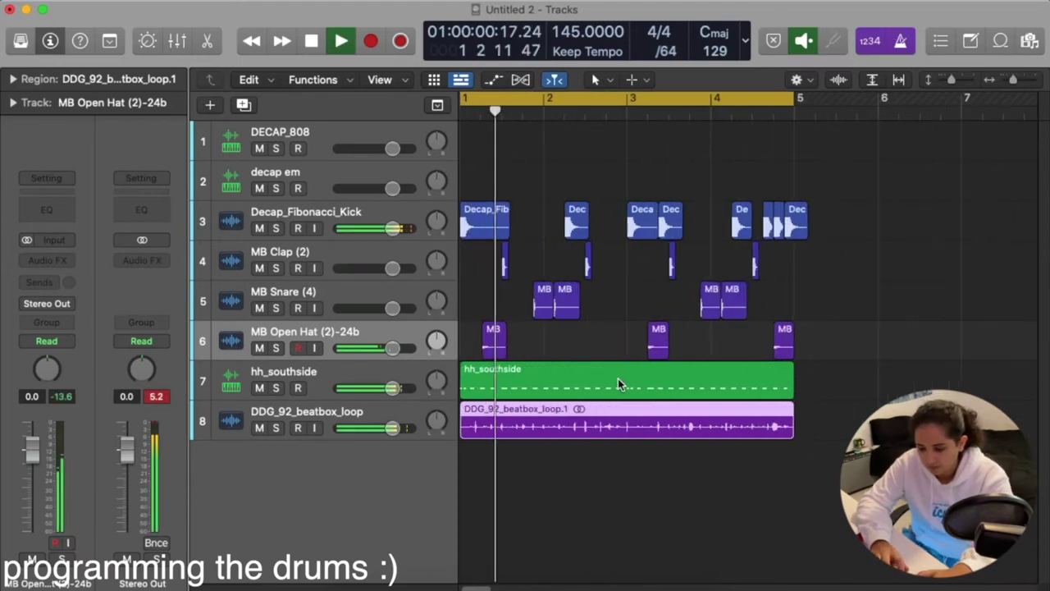
pyautogui.click(394, 435)
pyautogui.moveTo(393, 435); pyautogui.dragTo(365, 428)
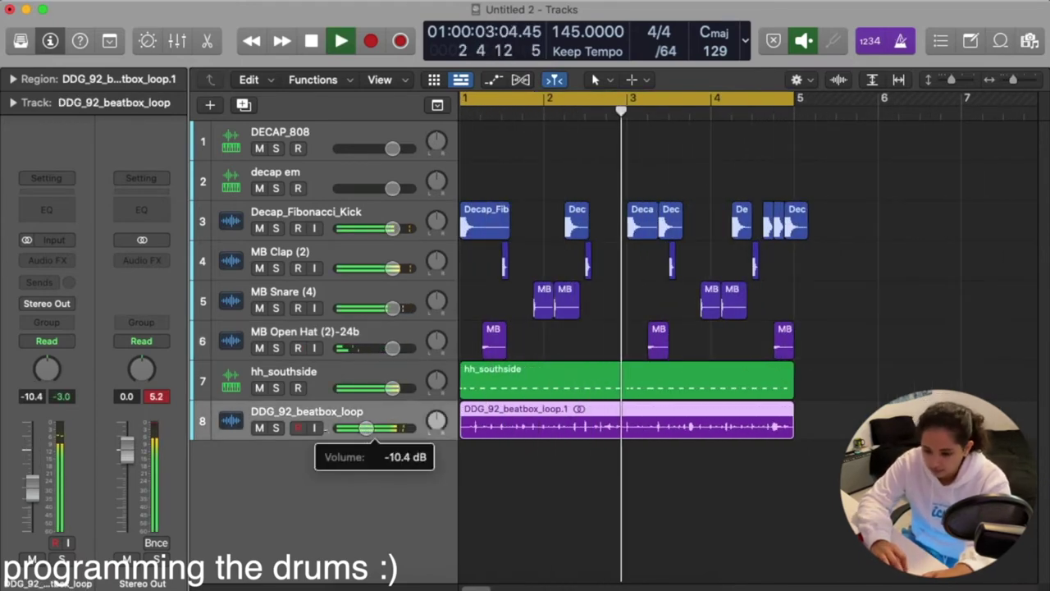
# Add a Channel EQ with its low-cut filter raised just above 1 kHz to the beatbox loop track, and mute that track
pyautogui.click(59, 213)
pyautogui.click(266, 251)
pyautogui.moveTo(267, 394); pyautogui.dragTo(621, 473)
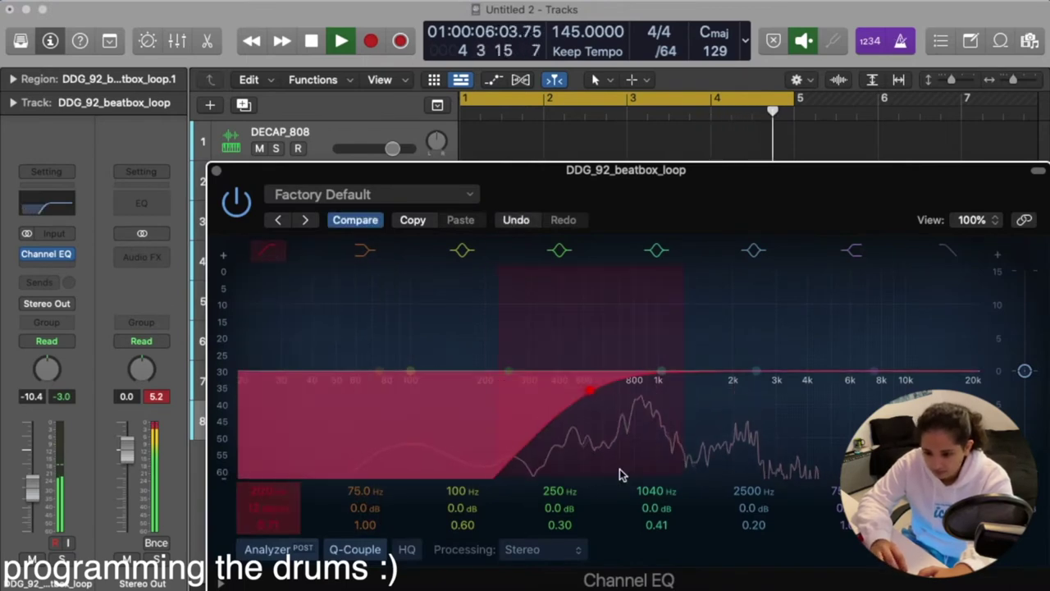
pyautogui.moveTo(563, 394); pyautogui.dragTo(664, 398)
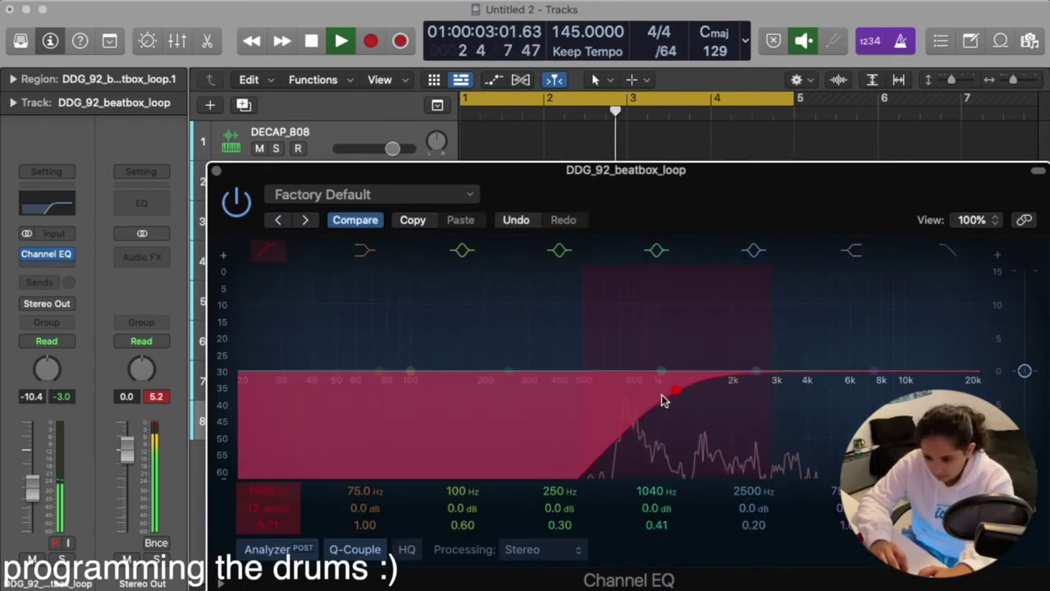
pyautogui.click(216, 171)
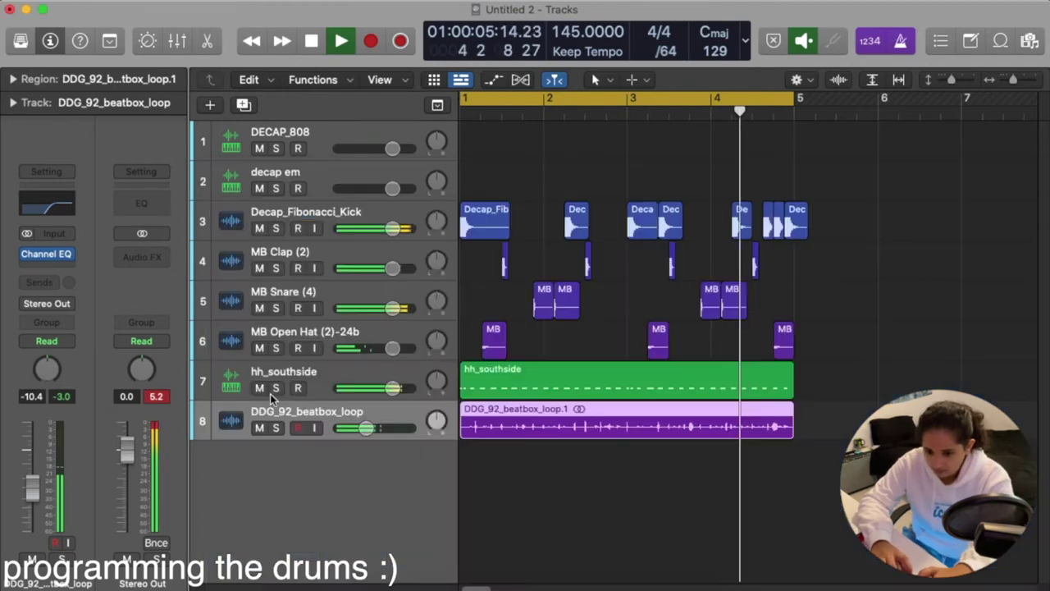
pyautogui.press('space')
pyautogui.click(261, 428)
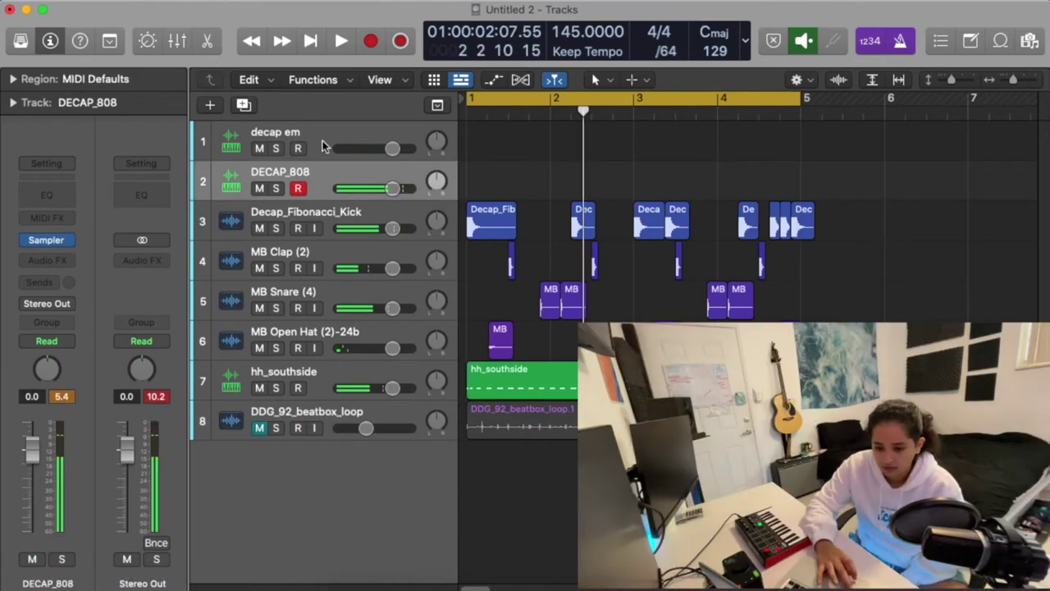
# Record-enable the decap em track and insert a Stereo Delay on it with the Factory Default settings
pyautogui.click(304, 148)
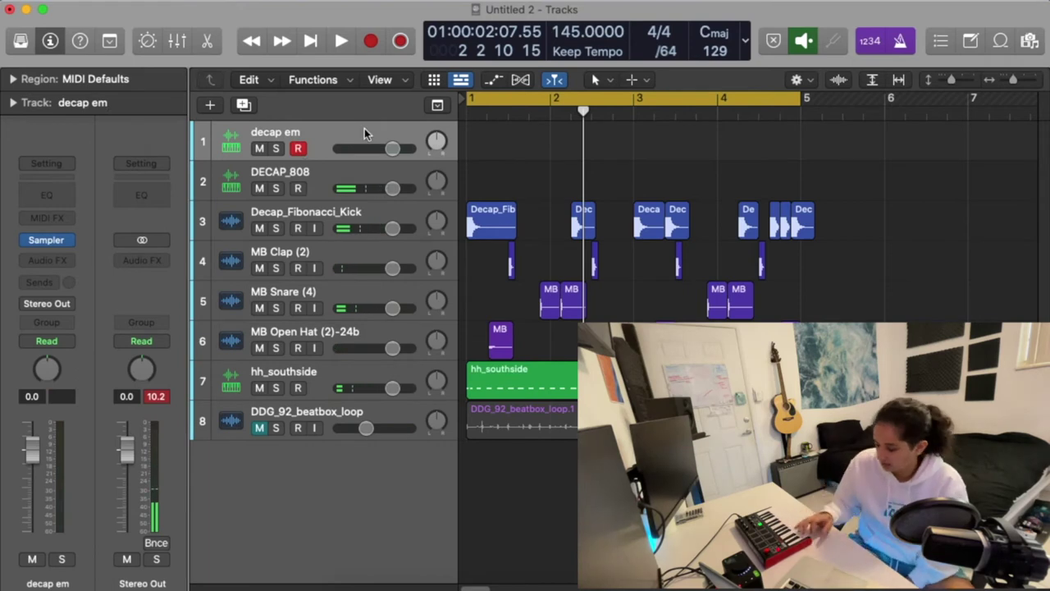
pyautogui.click(70, 261)
pyautogui.moveTo(106, 515)
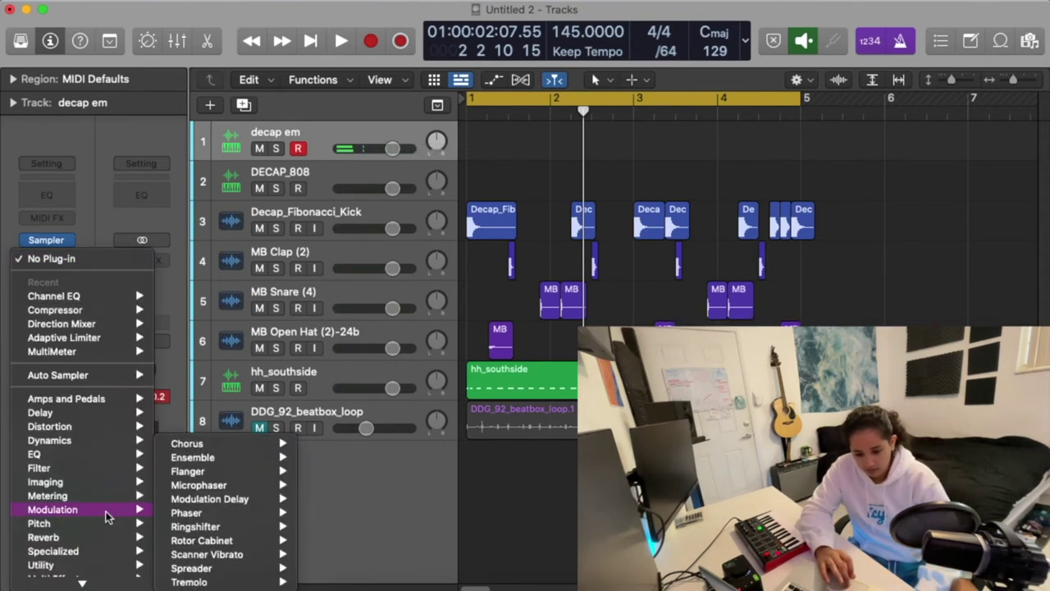
pyautogui.moveTo(232, 499)
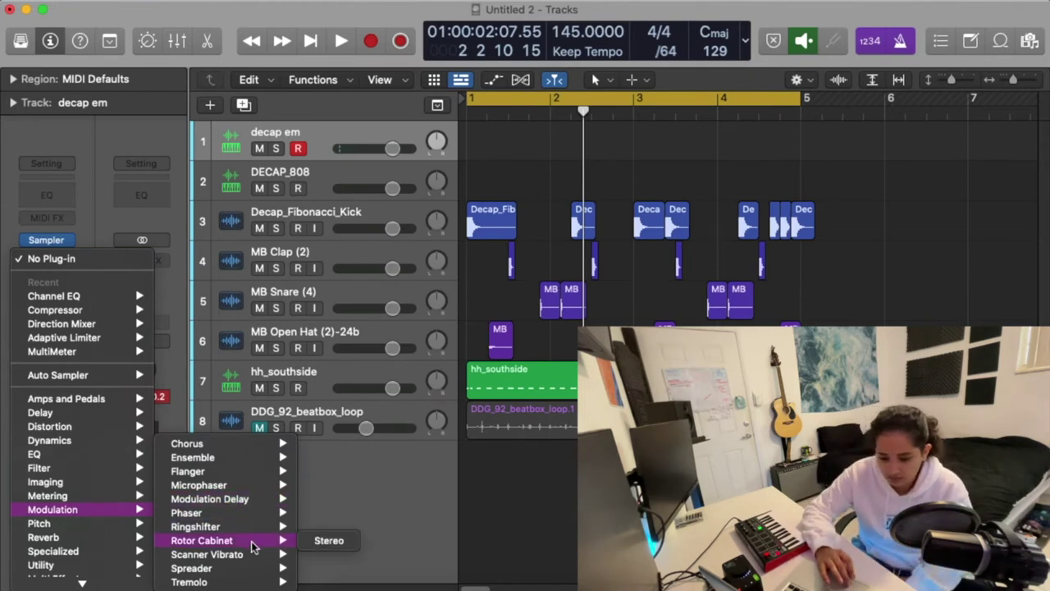
pyautogui.moveTo(252, 532)
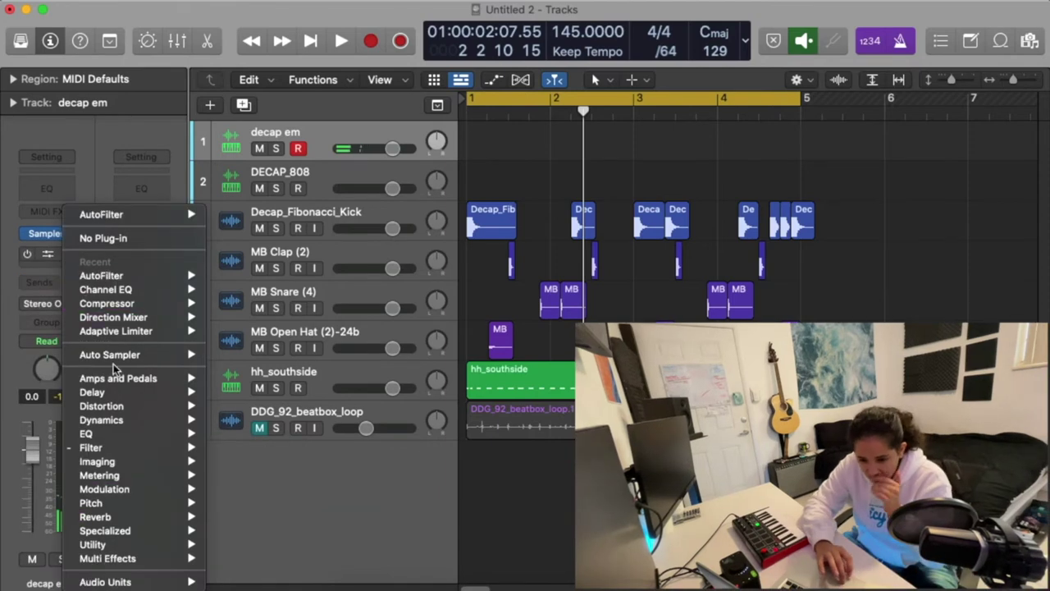
pyautogui.moveTo(145, 392)
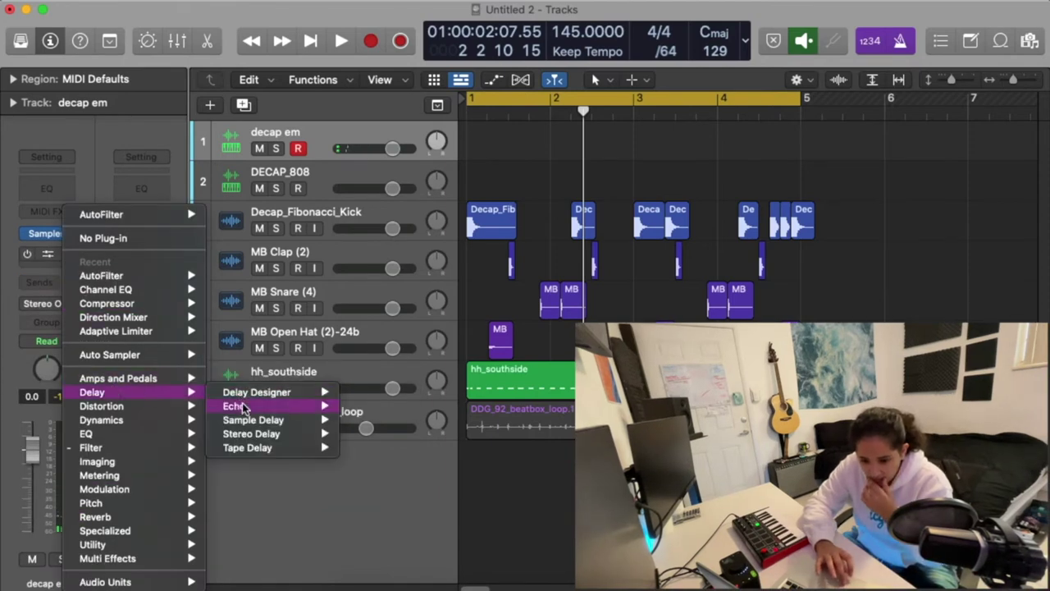
pyautogui.click(261, 434)
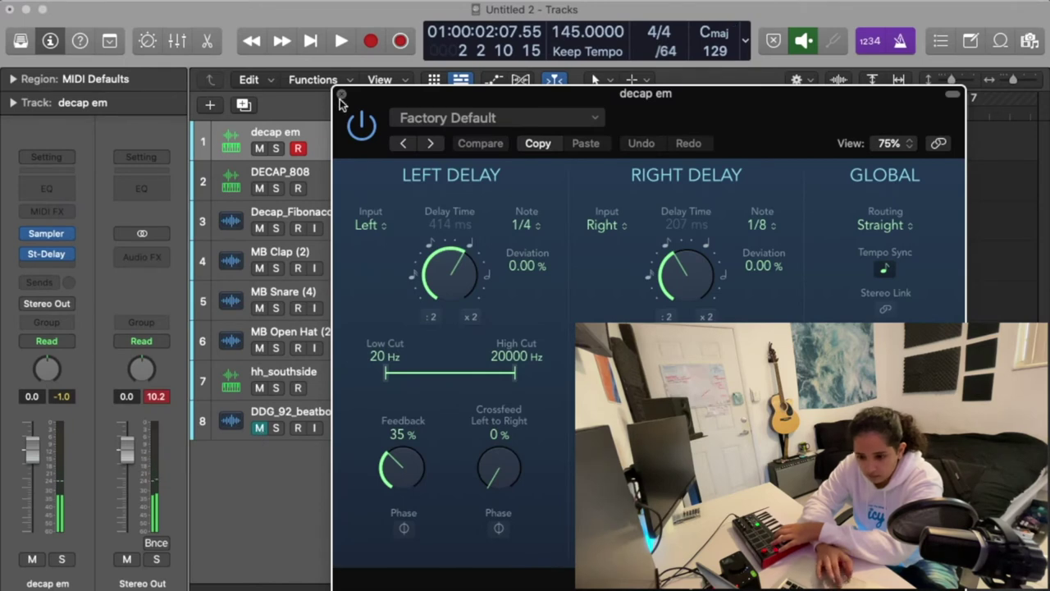
pyautogui.click(341, 95)
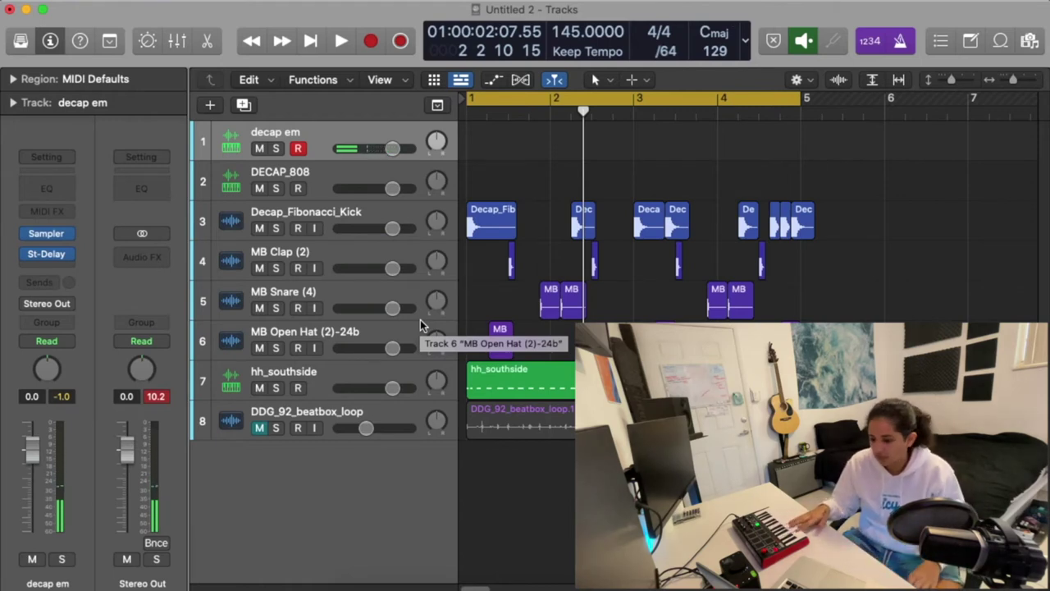
# Rehearse a melody with the decap em instrument over the looping drum pattern
pyautogui.press('space')
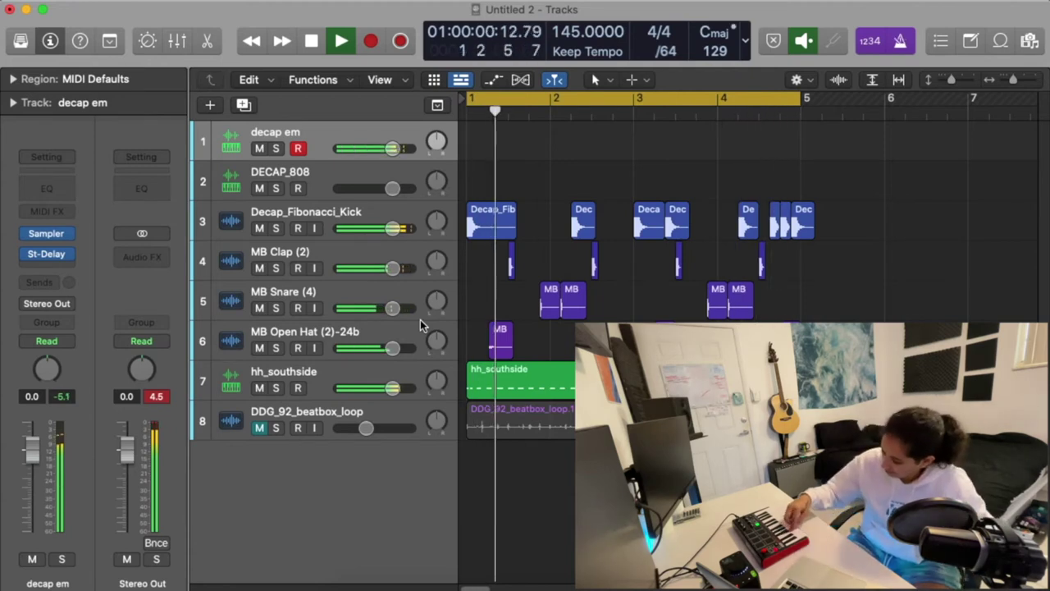
pyautogui.press('space')
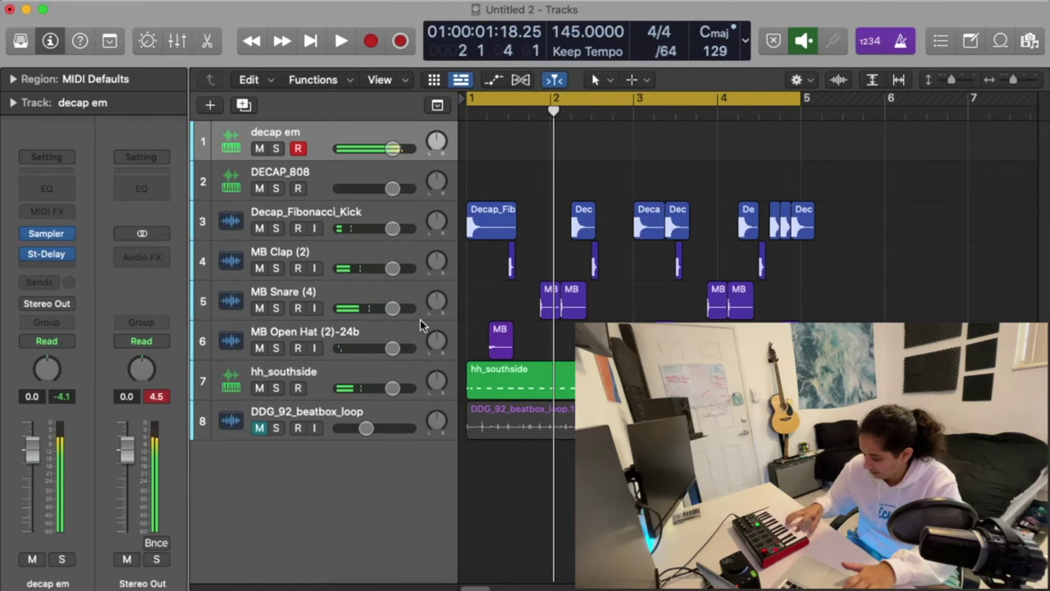
pyautogui.press('space')
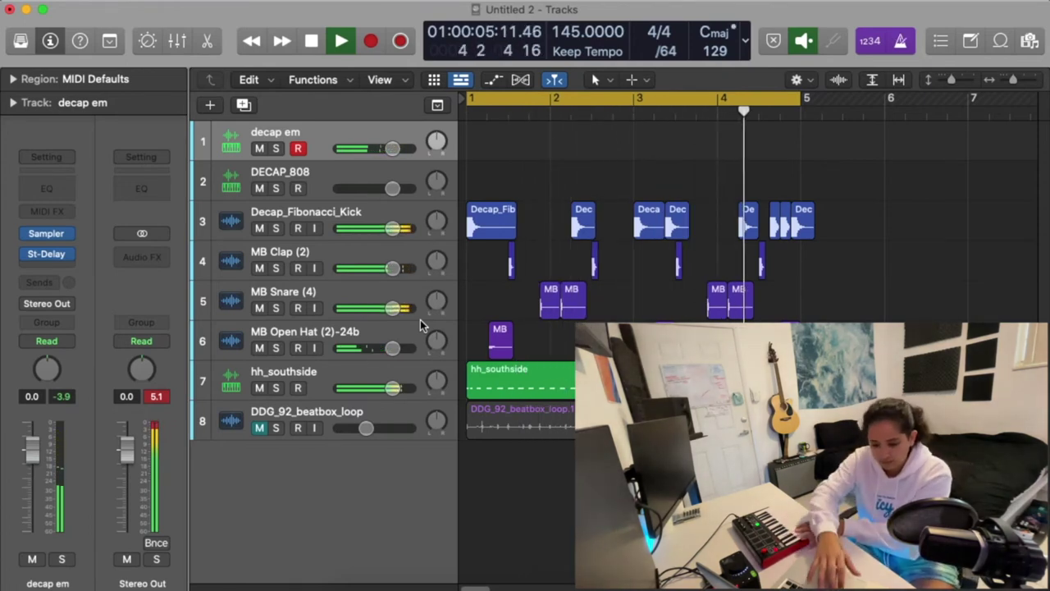
# Record the decap em part over the drums across eight bars
pyautogui.press('space')
pyautogui.press('r')
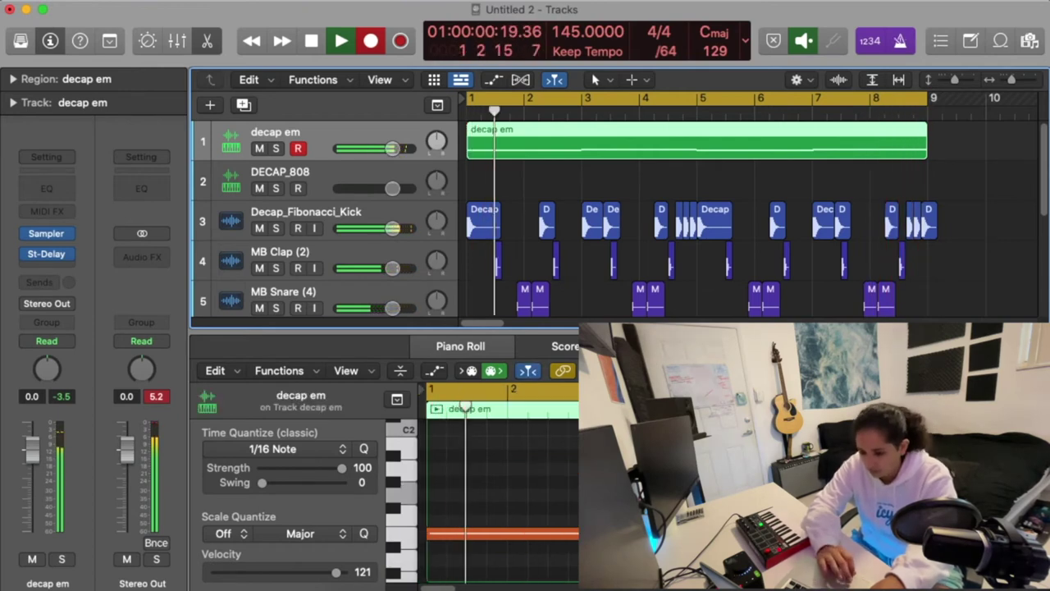
pyautogui.press('space')
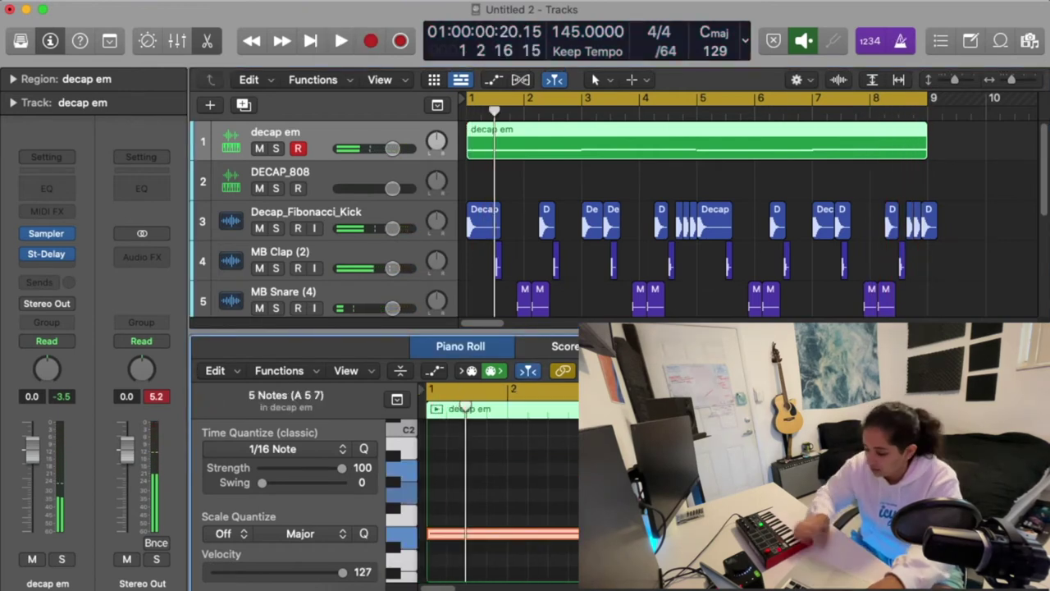
# Select and record-enable the DECAP_808 track and rehearse a bass line over the looping beat
pyautogui.click(318, 190)
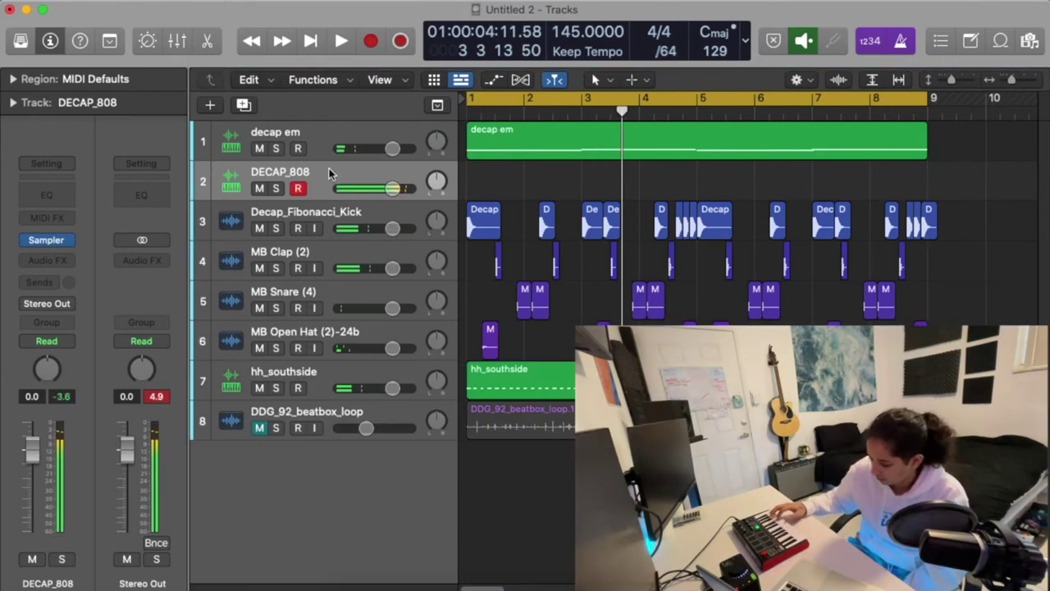
pyautogui.press('space')
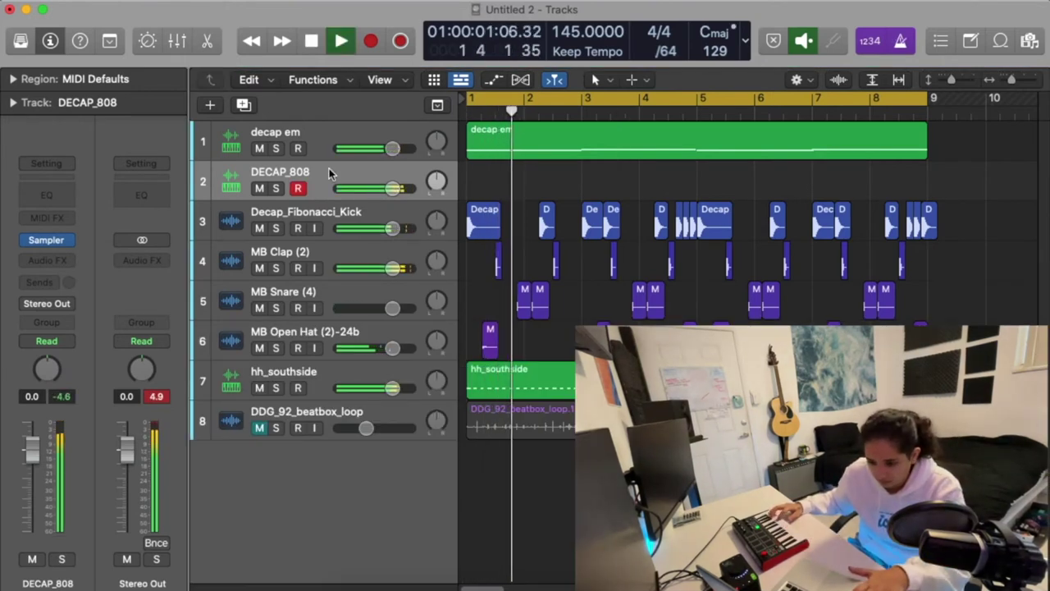
pyautogui.press('space')
pyautogui.press('space')
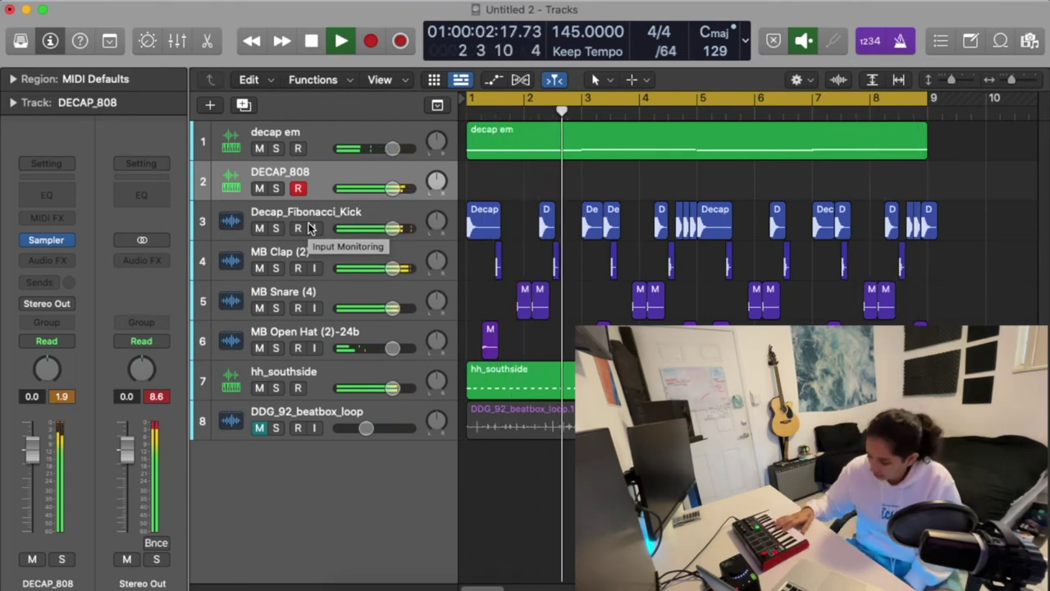
# Record the DECAP_808 part over the full eight-bar cycle and play the take back
pyautogui.press('r')
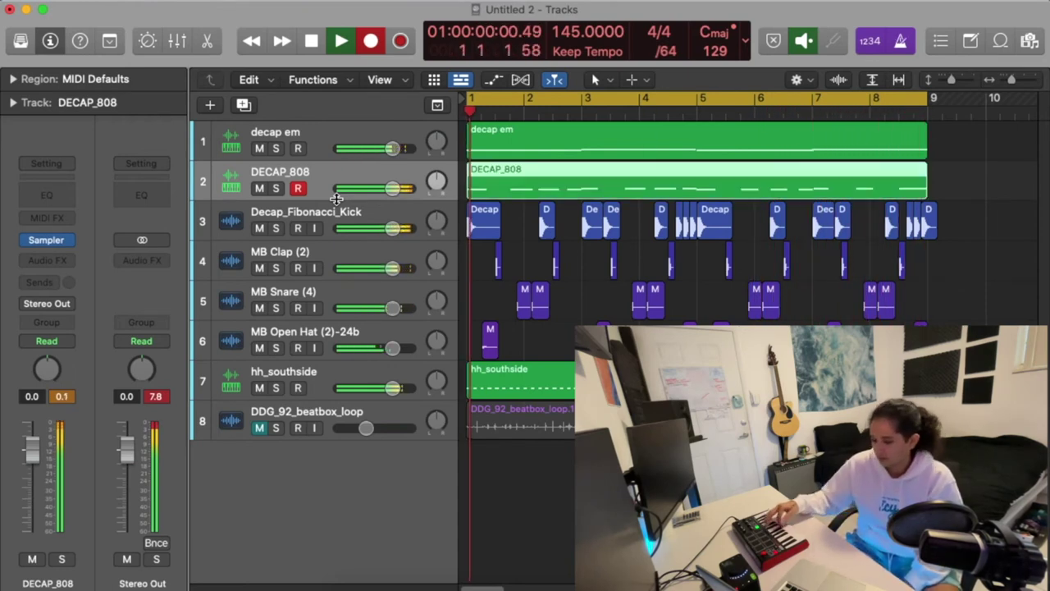
pyautogui.press('space')
pyautogui.press('space')
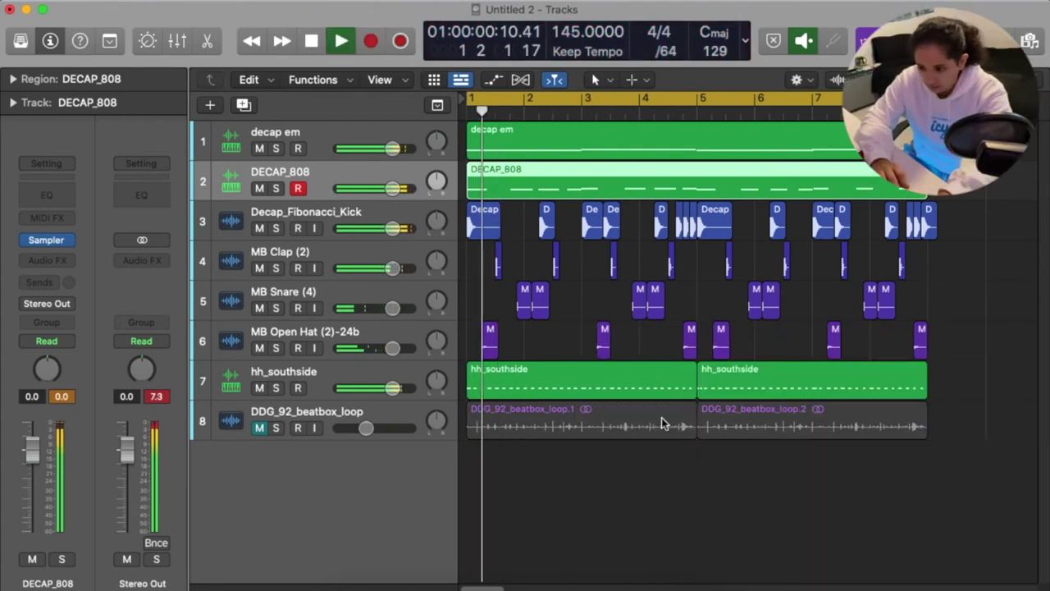
pyautogui.press('space')
# Open the DECAP_808 region in the piano roll and quantize all its notes to 1/16 Note
pyautogui.click(208, 41)
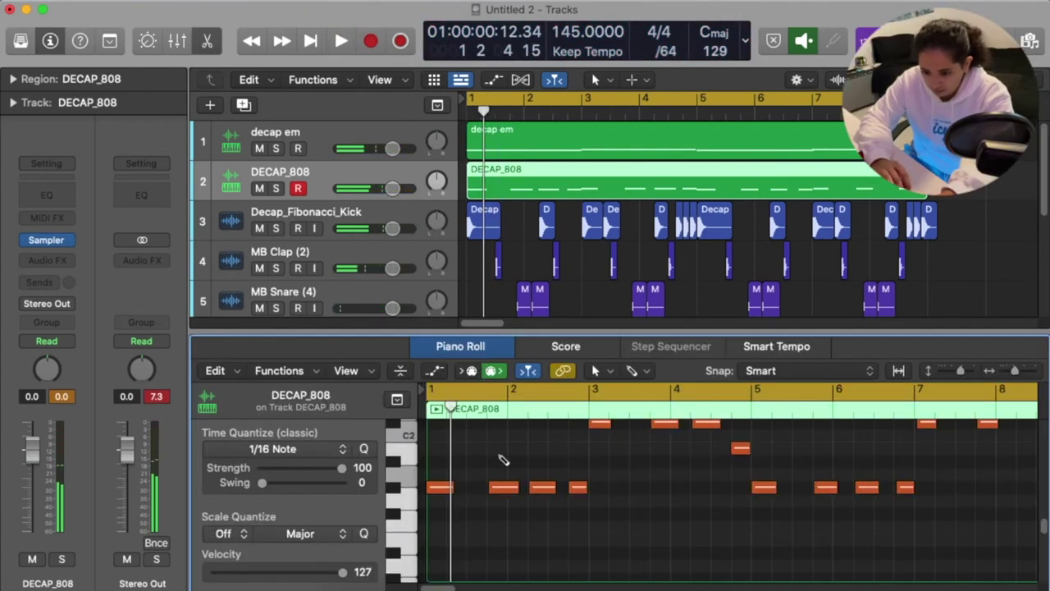
pyautogui.press('super+a')
pyautogui.press('space')
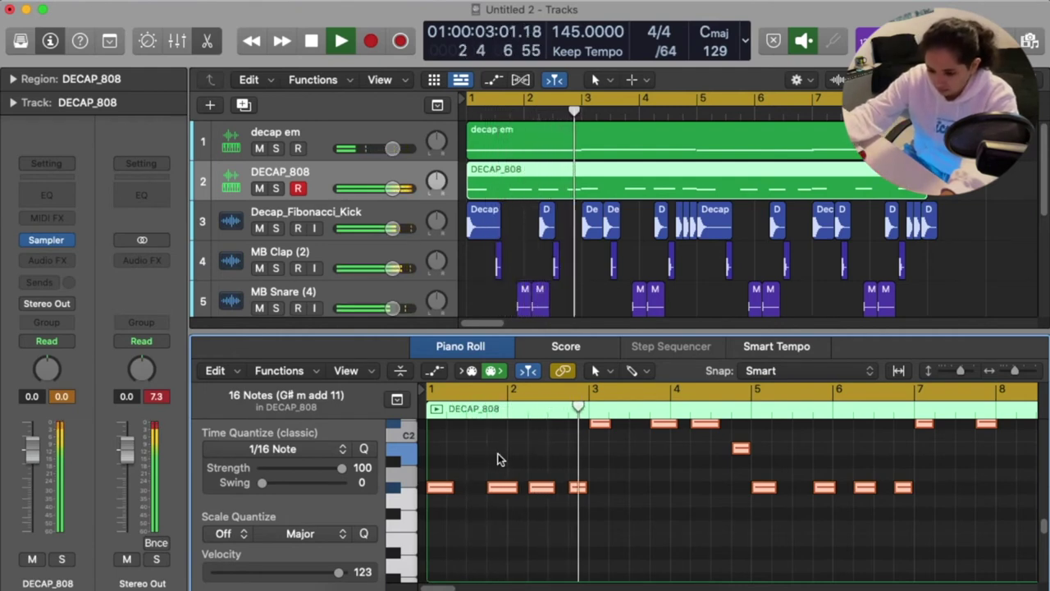
# Listen through the 808 part and add a note early in bar 8 at the pitch of the note preceding it
pyautogui.scroll(3, 575, 492)
pyautogui.scroll(-2, 586, 493)
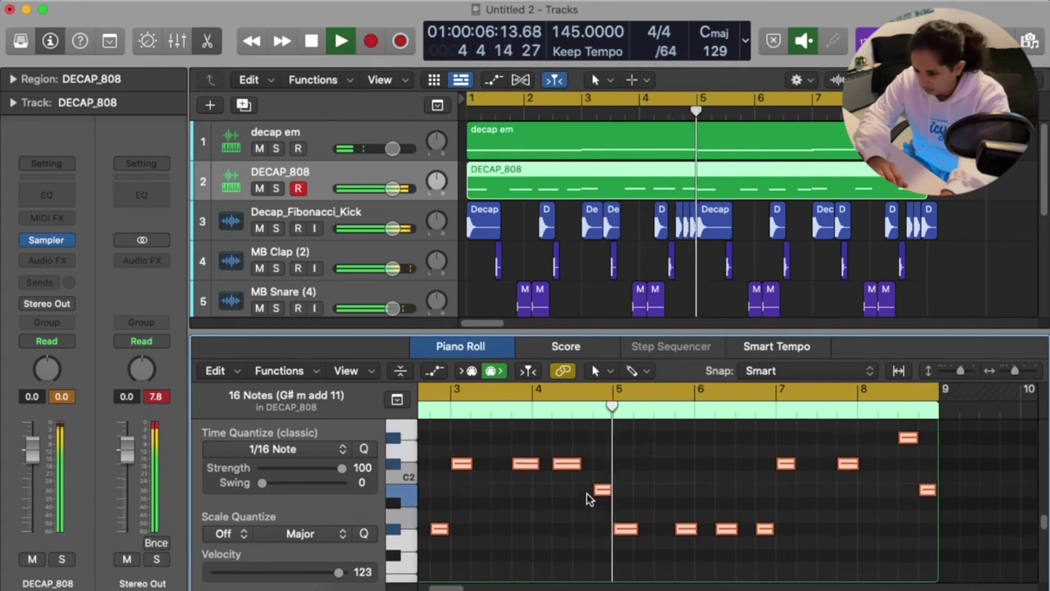
pyautogui.click(746, 485)
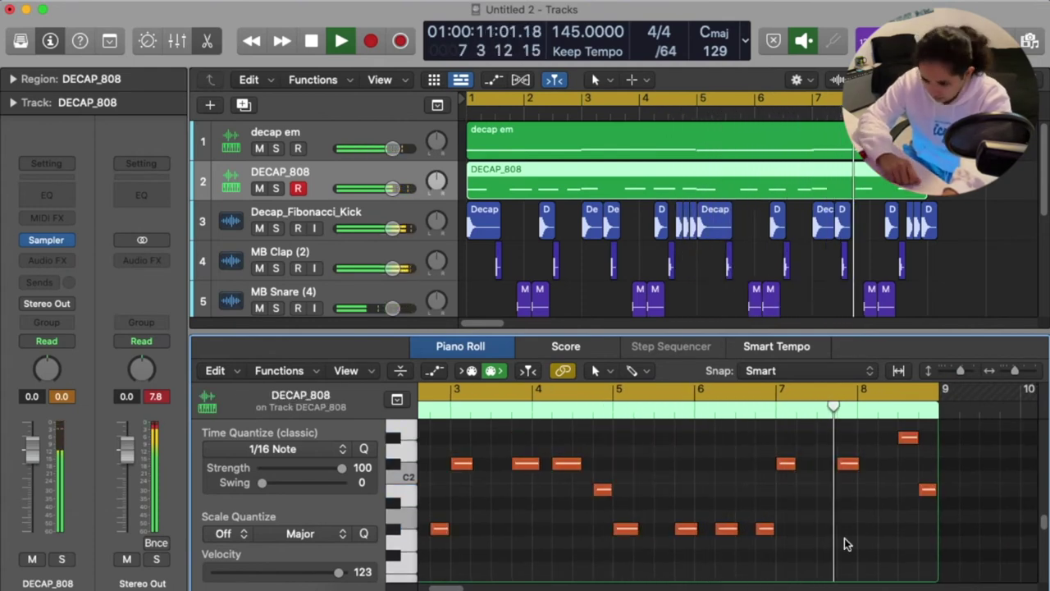
pyautogui.scroll(1, 911, 539)
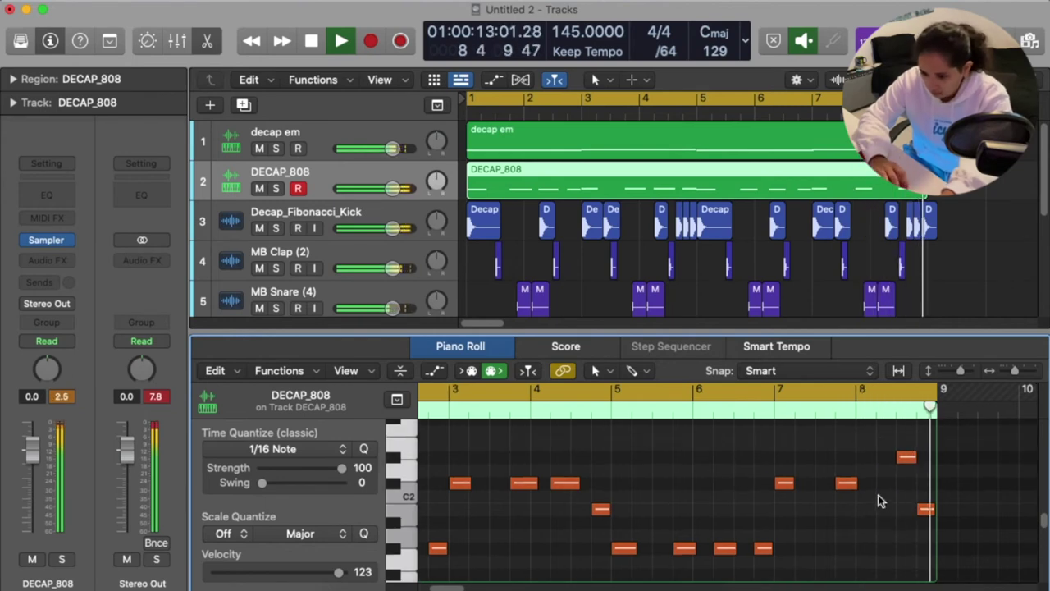
pyautogui.press('space')
pyautogui.moveTo(849, 488); pyautogui.dragTo(887, 491)
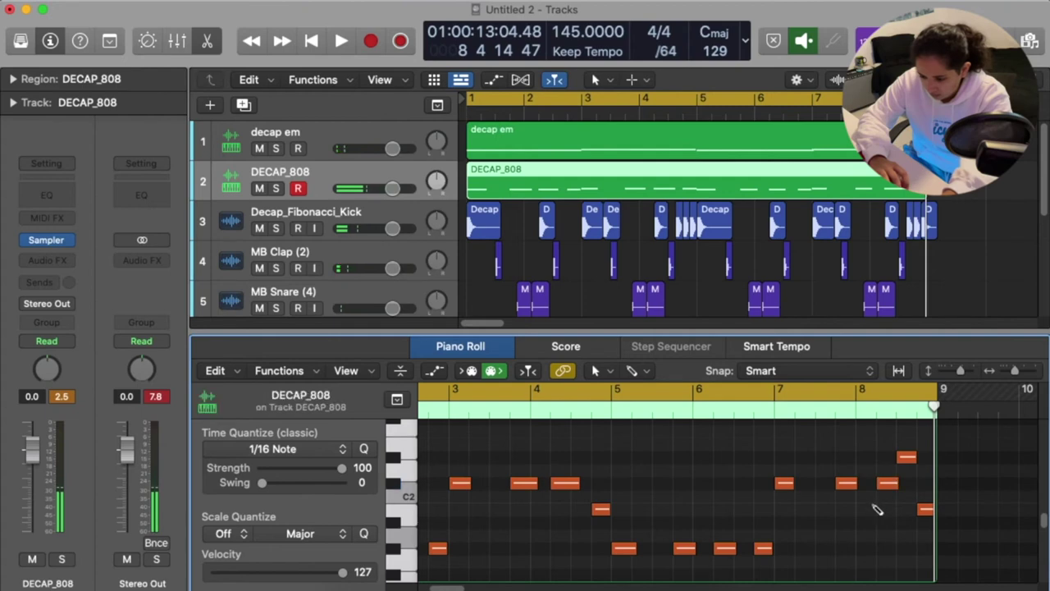
# Play the 808 part from the beginning and review its notes through bar 8 in the piano roll
pyautogui.press('Return')
pyautogui.press('space')
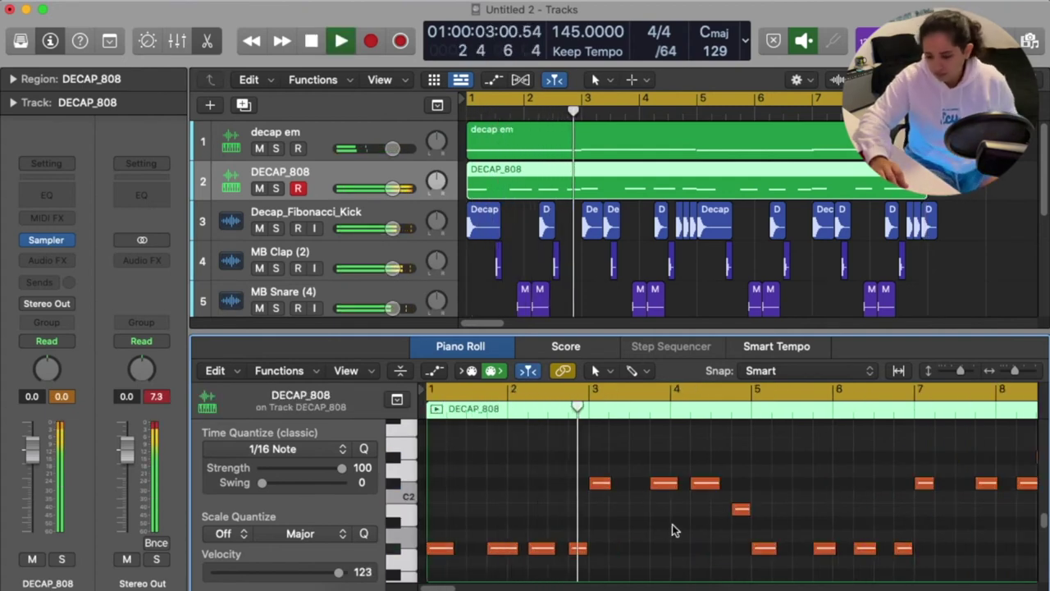
pyautogui.hscroll(2, 672, 529)
pyautogui.scroll(-1, 672, 529)
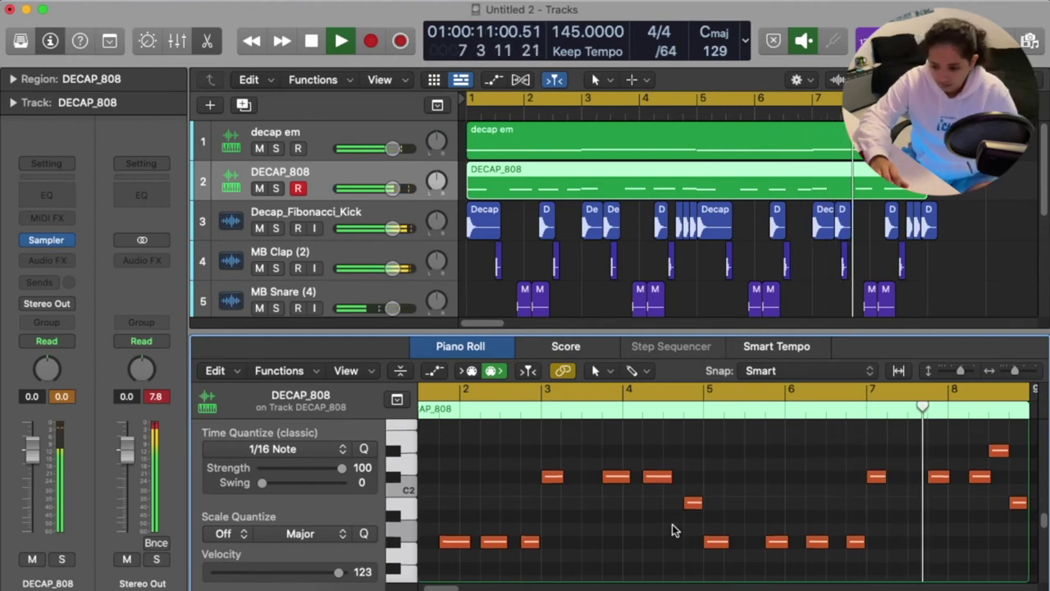
pyautogui.scroll(2, 671, 529)
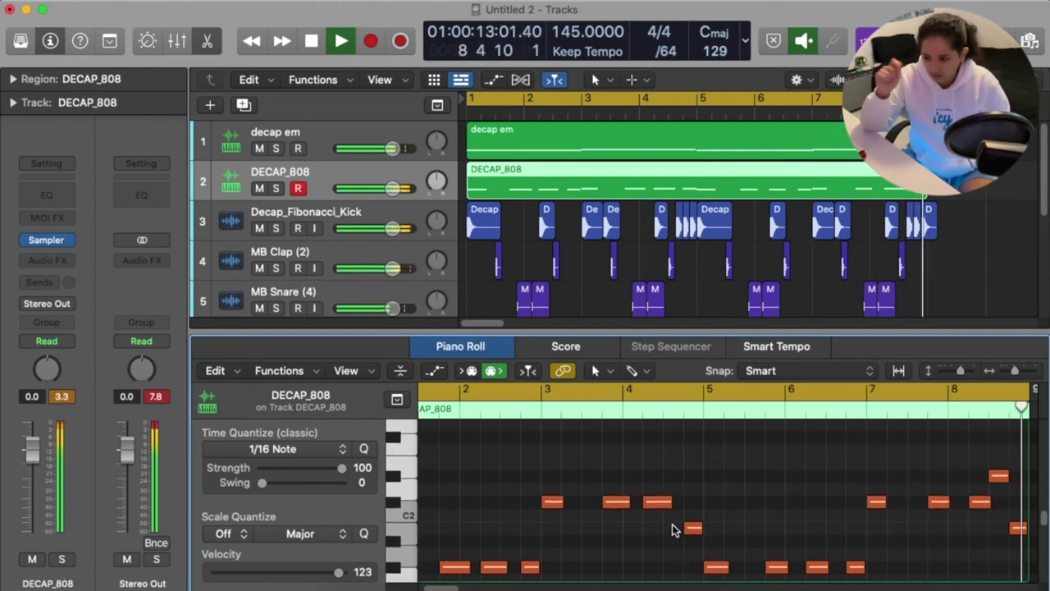
# Disarm recording on the DECAP_808 track and select all notes of its part during playback
pyautogui.click(298, 188)
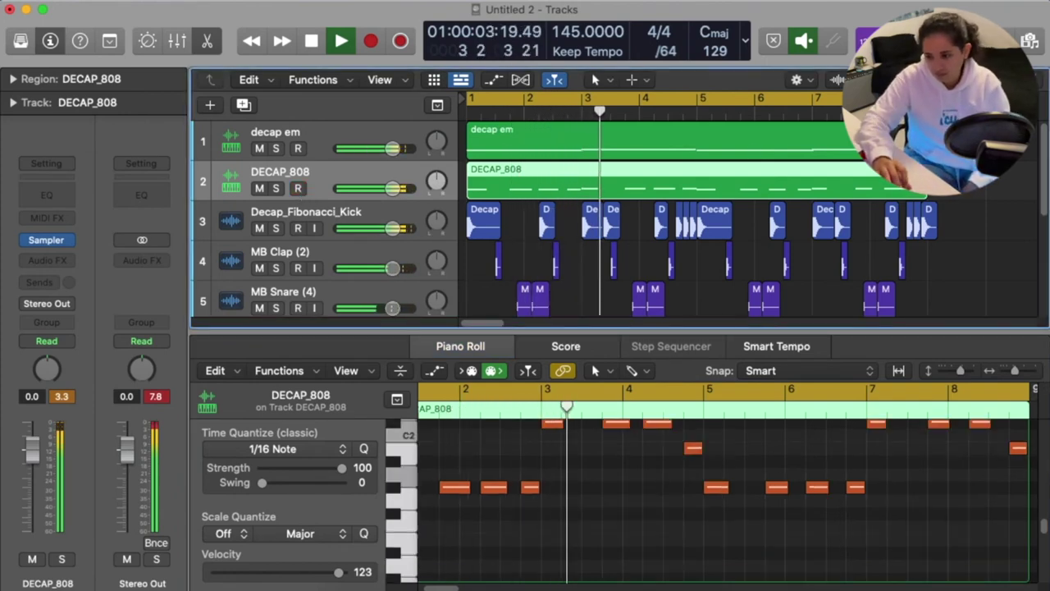
pyautogui.click(507, 452)
pyautogui.press('super+a')
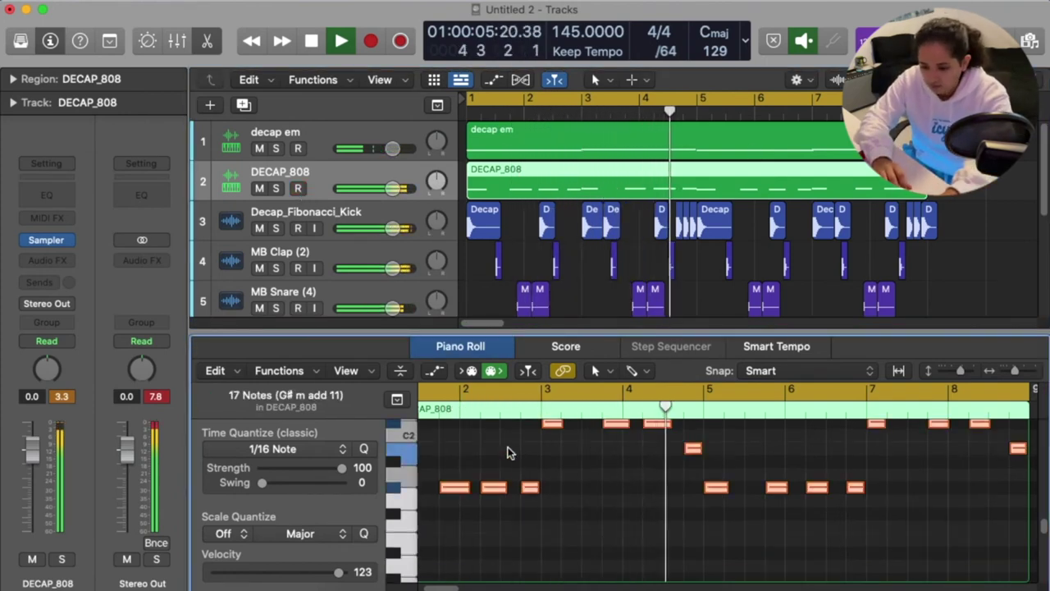
pyautogui.scroll(2, 595, 544)
pyautogui.click(648, 537)
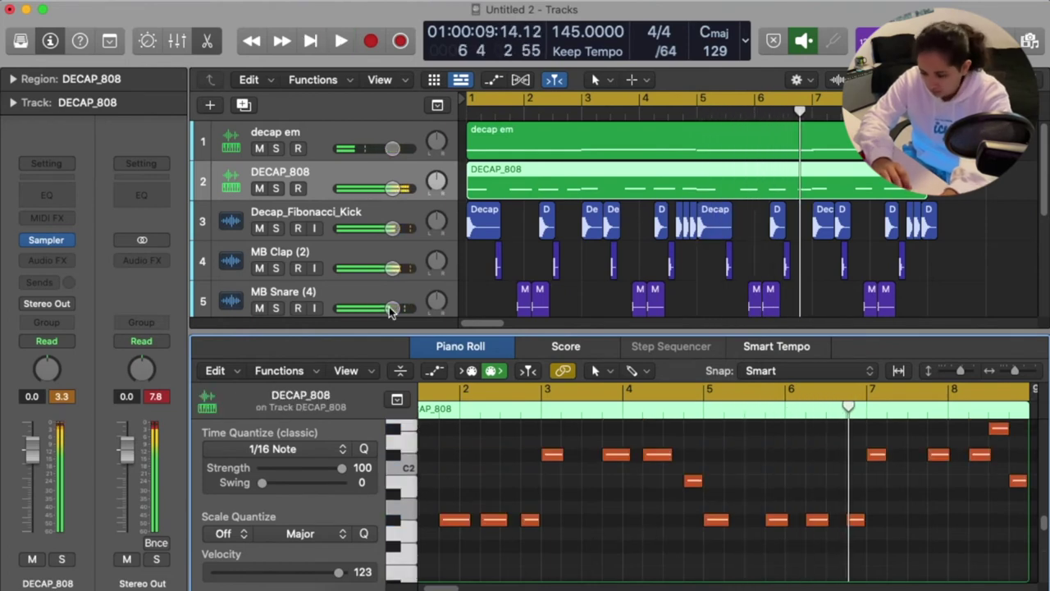
# Close the piano roll, restart playback, and select and unmute both DDG_92_beatbox_loop regions and their track
pyautogui.press('e')
pyautogui.press('Return')
pyautogui.click(588, 437)
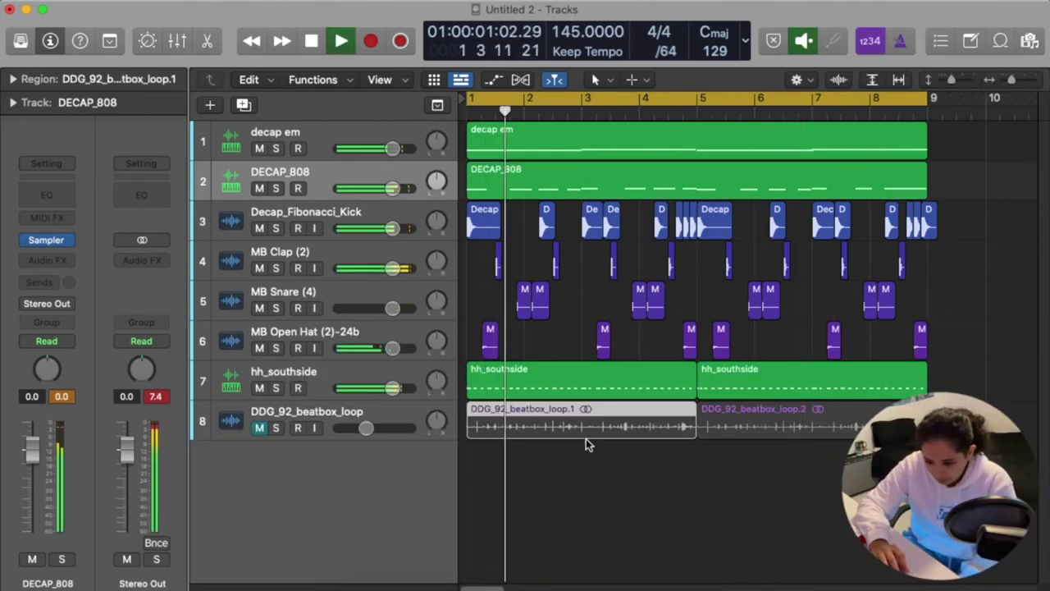
pyautogui.click(584, 455)
pyautogui.click(306, 421)
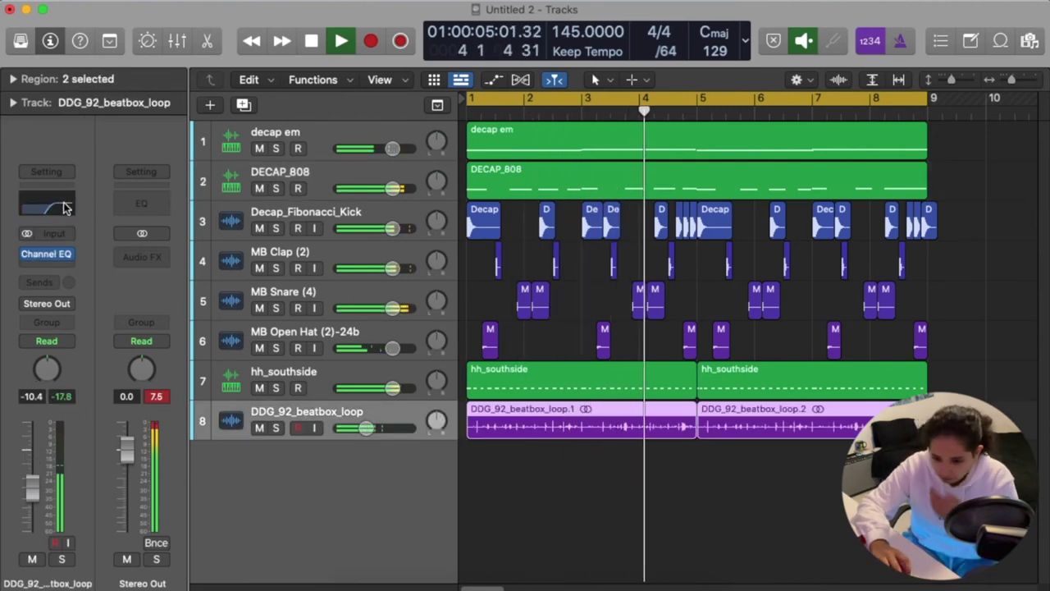
# Insert an AutoFilter with the Always Rising Filter preset on the beatbox loop track, auditioning it in solo
pyautogui.click(60, 263)
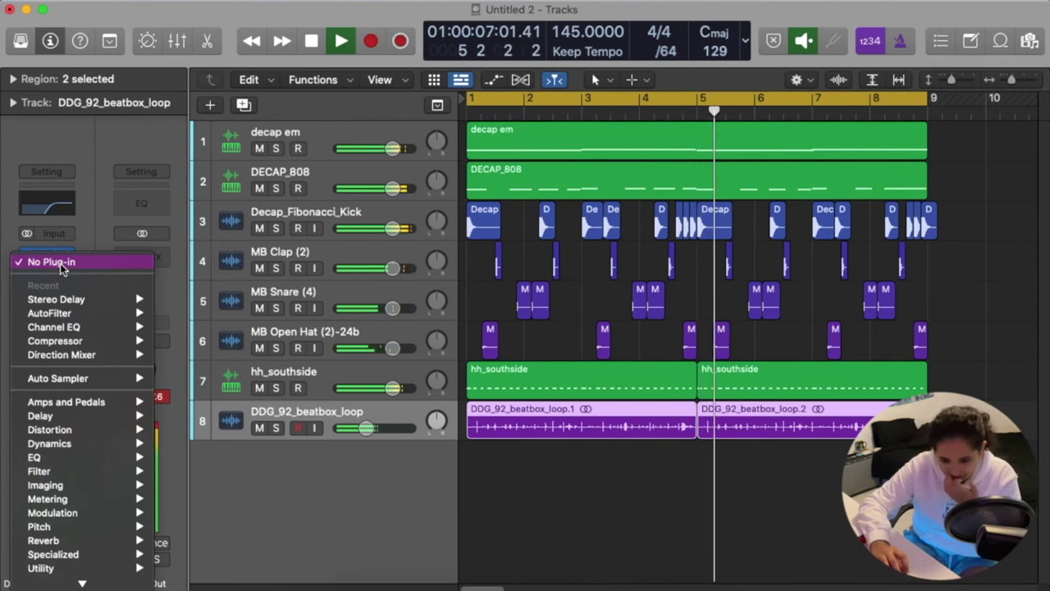
pyautogui.click(49, 312)
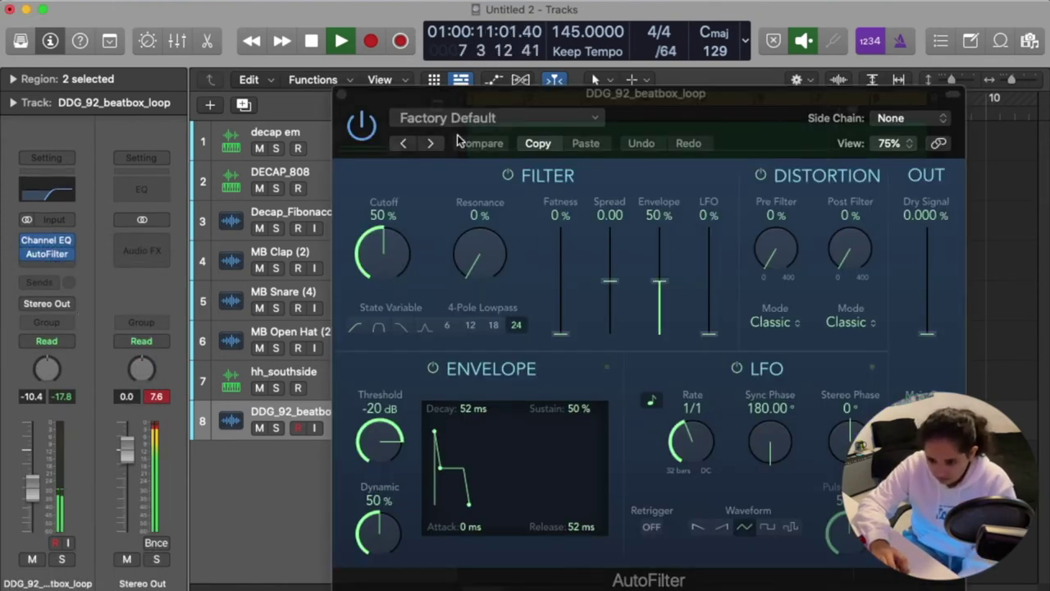
pyautogui.click(277, 428)
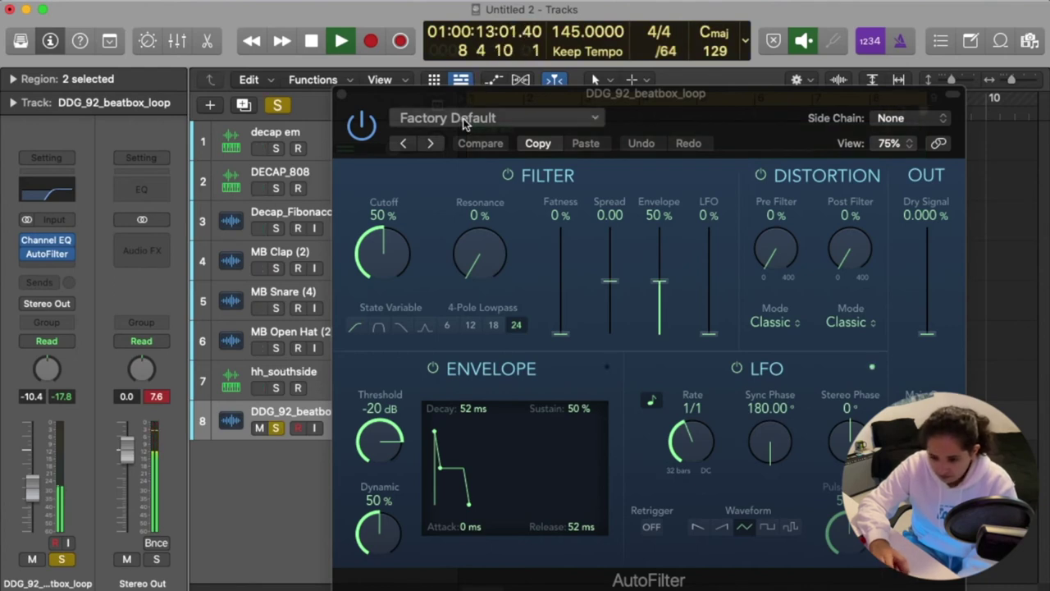
pyautogui.click(465, 120)
pyautogui.click(482, 419)
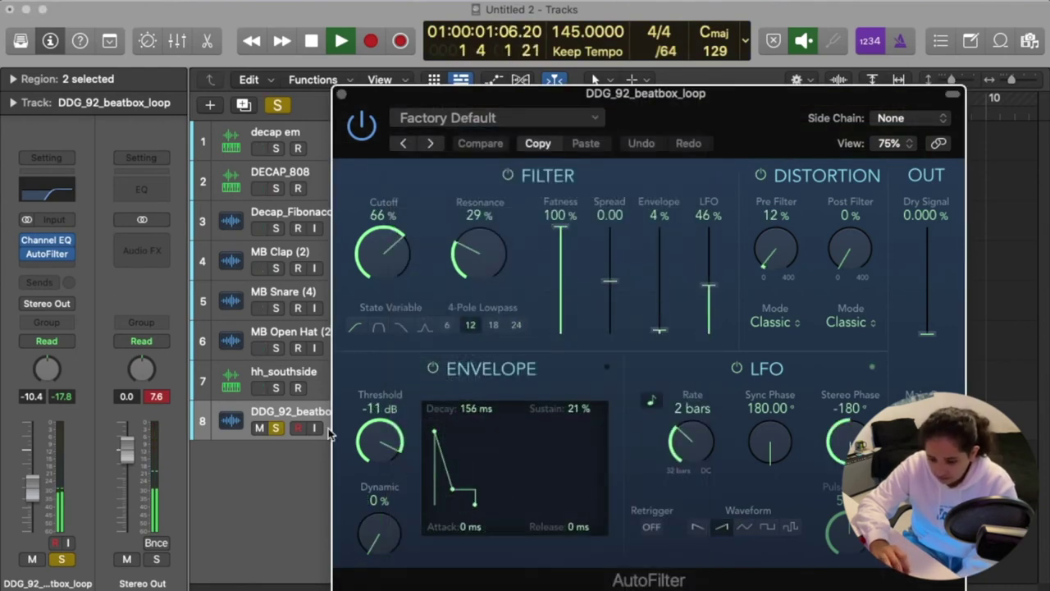
pyautogui.click(447, 117)
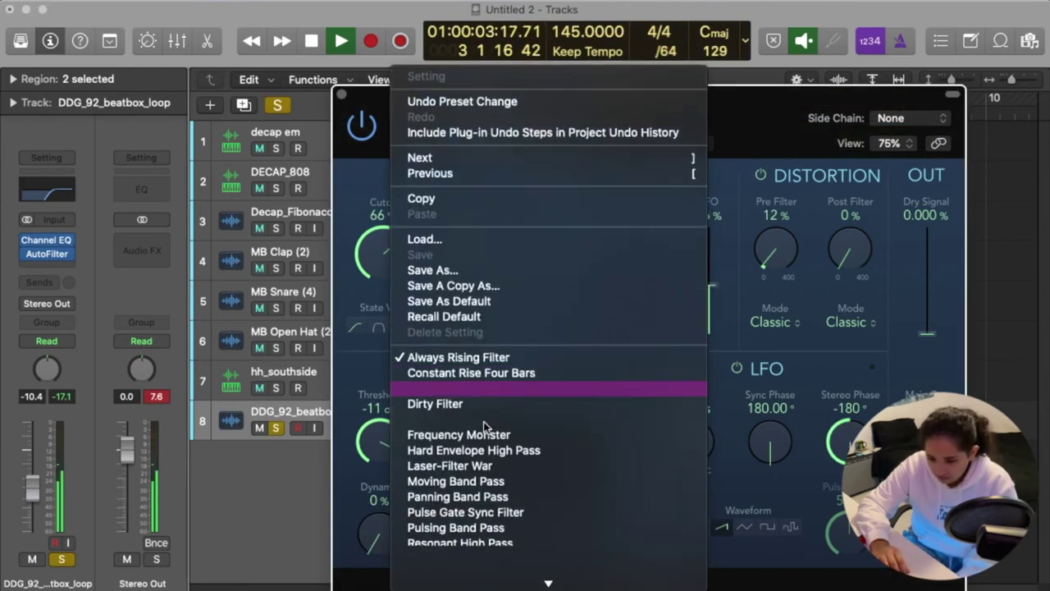
pyautogui.click(278, 427)
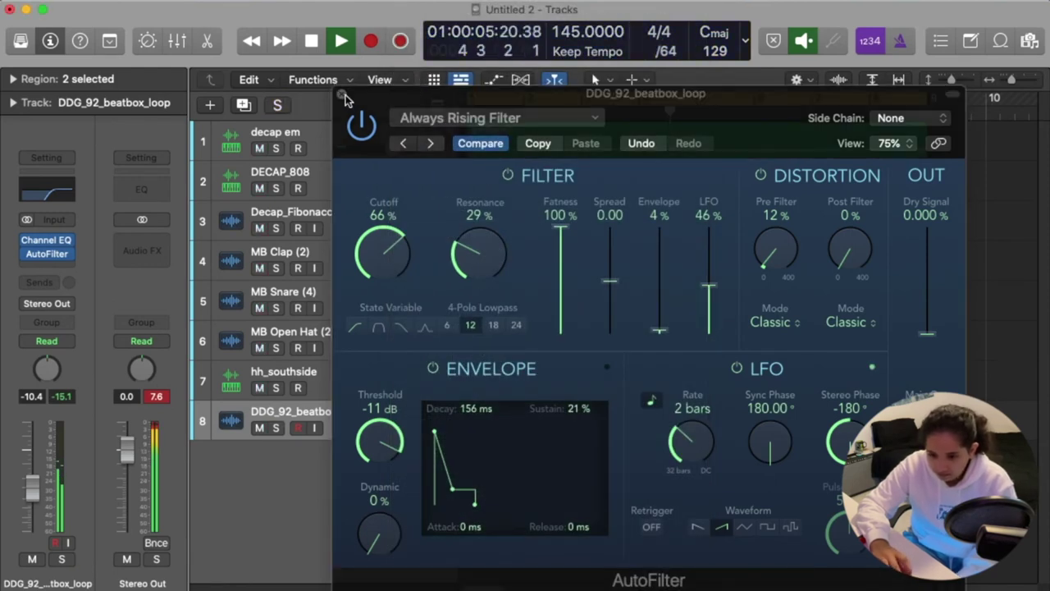
pyautogui.click(342, 96)
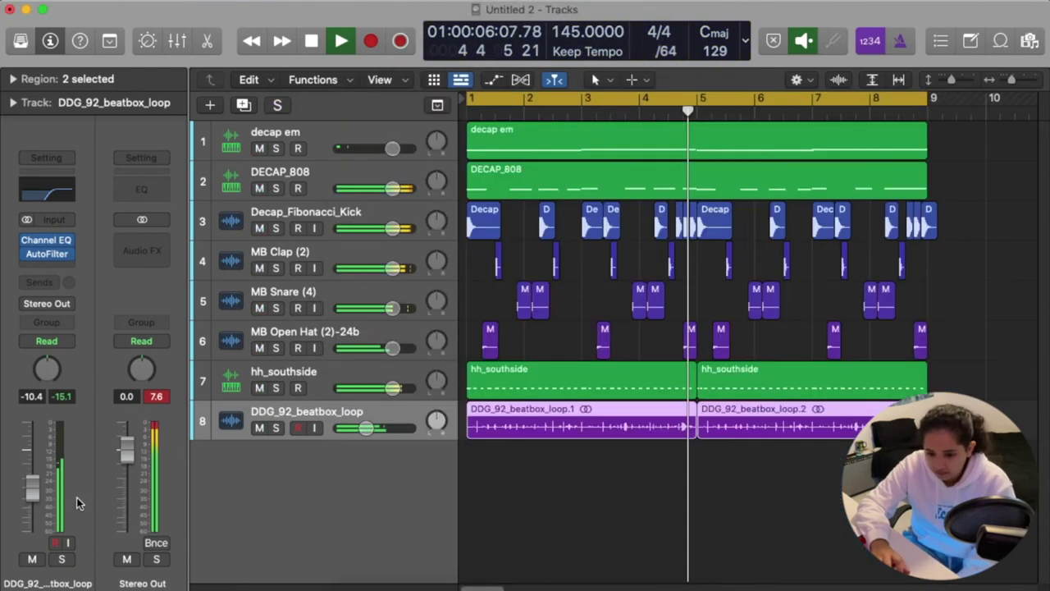
# Lower the beatbox loop track's volume to -15.8 dB and insert a Flanger with Mix at 27%
pyautogui.click(45, 266)
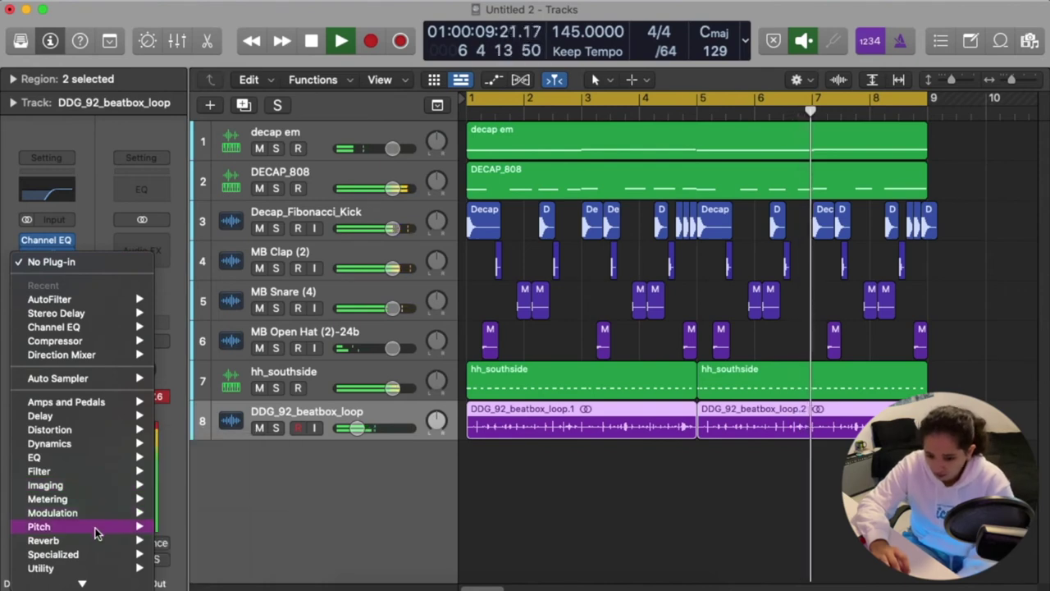
pyautogui.click(669, 235)
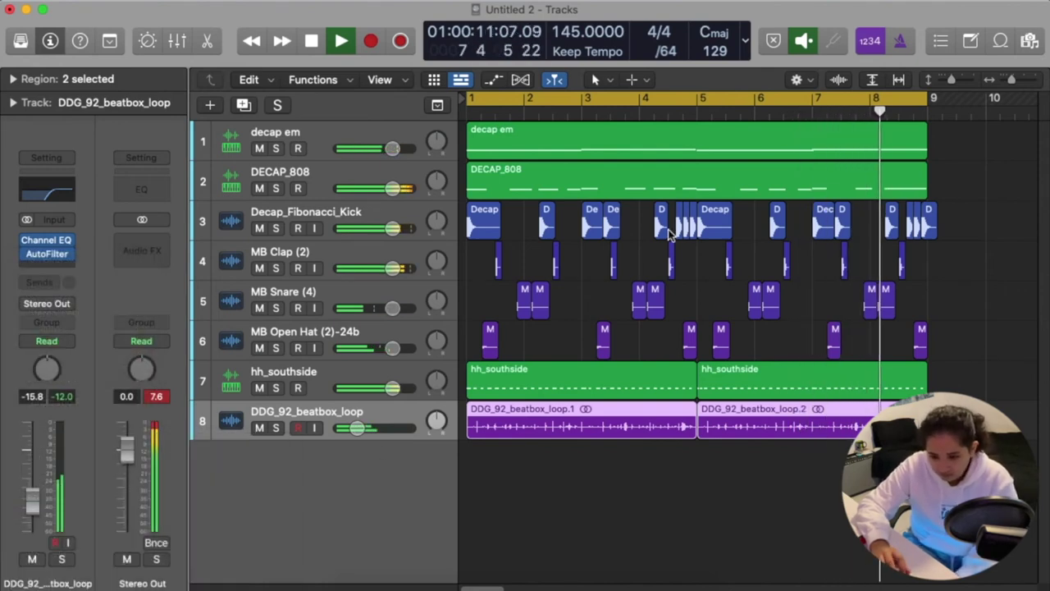
pyautogui.moveTo(598, 340); pyautogui.dragTo(607, 366)
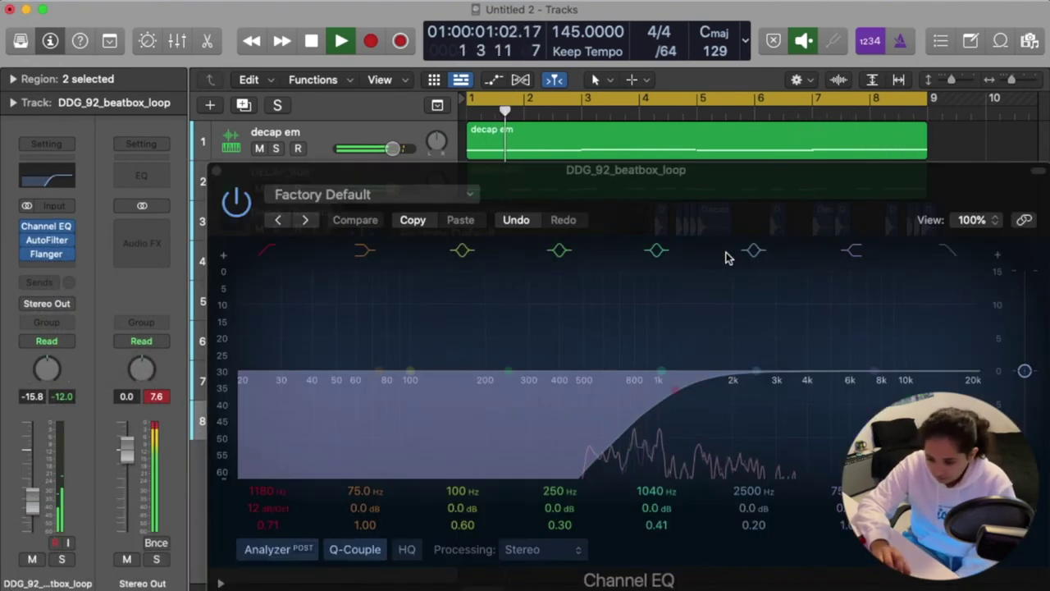
# Boost the beatbox loop's Channel EQ high shelf by about 4 dB and lower its low-cut frequency, checking in solo
pyautogui.click(48, 179)
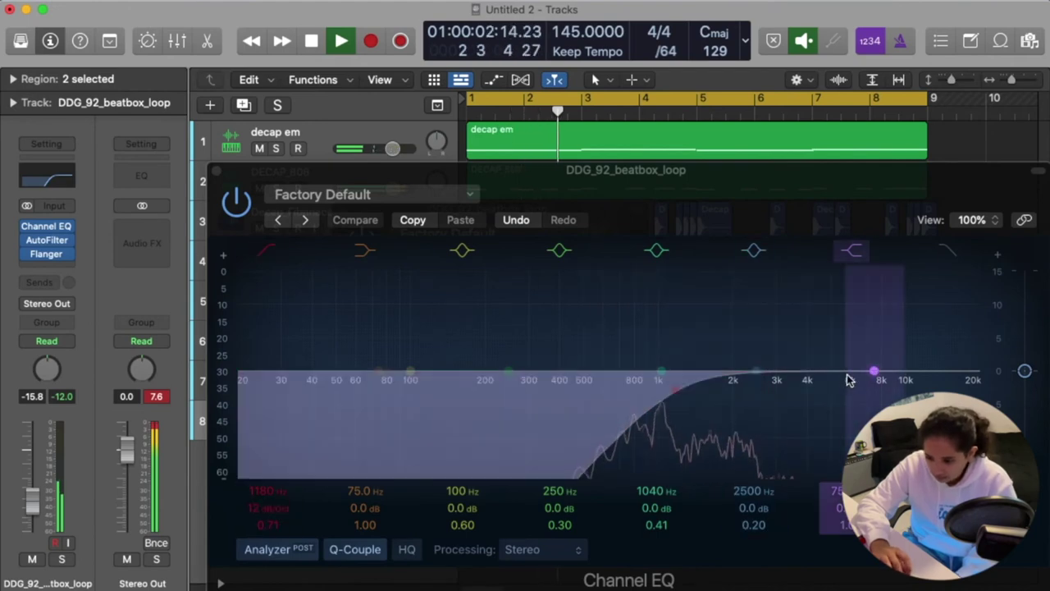
pyautogui.moveTo(872, 370); pyautogui.dragTo(886, 340)
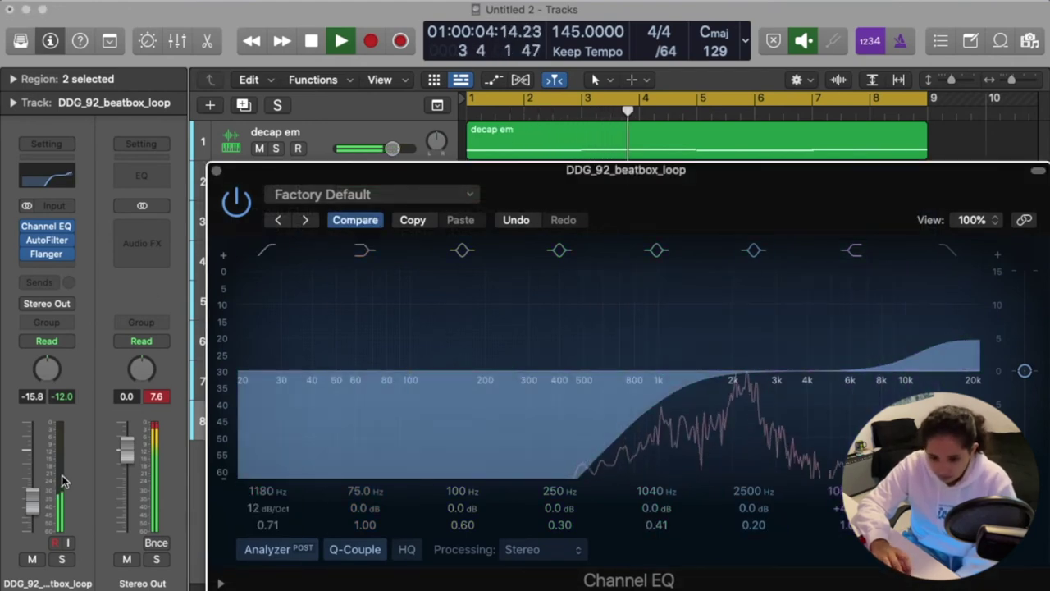
pyautogui.click(63, 559)
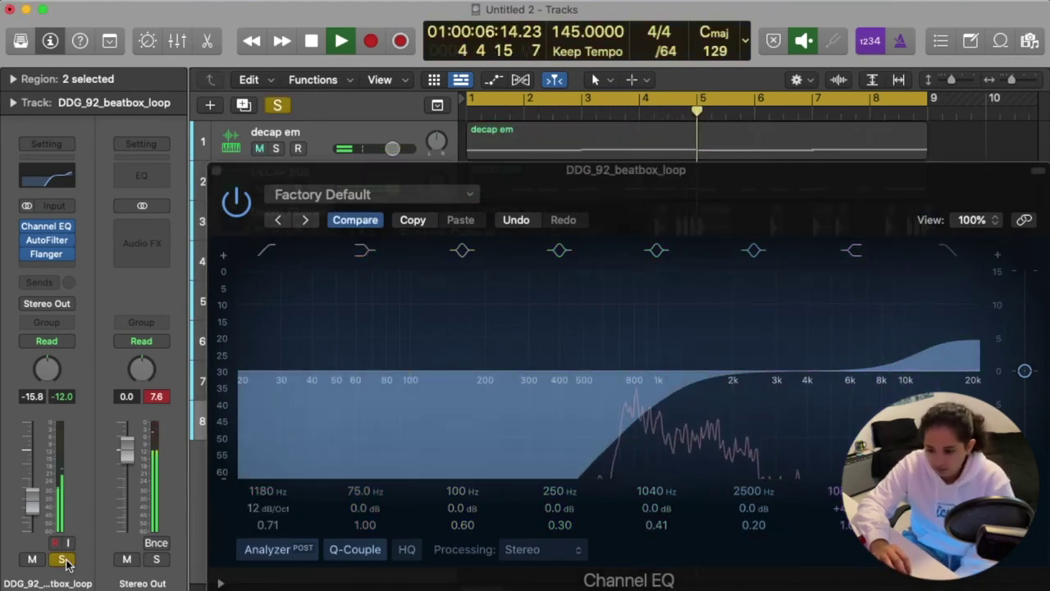
pyautogui.moveTo(680, 396); pyautogui.dragTo(610, 403)
pyautogui.click(217, 170)
pyautogui.click(278, 108)
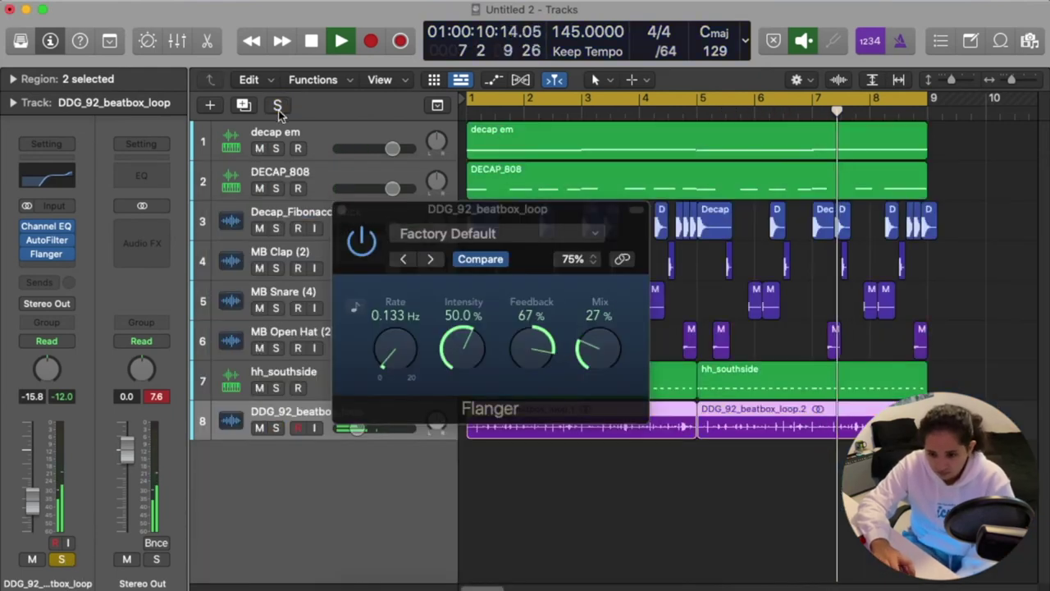
pyautogui.click(342, 209)
pyautogui.click(608, 499)
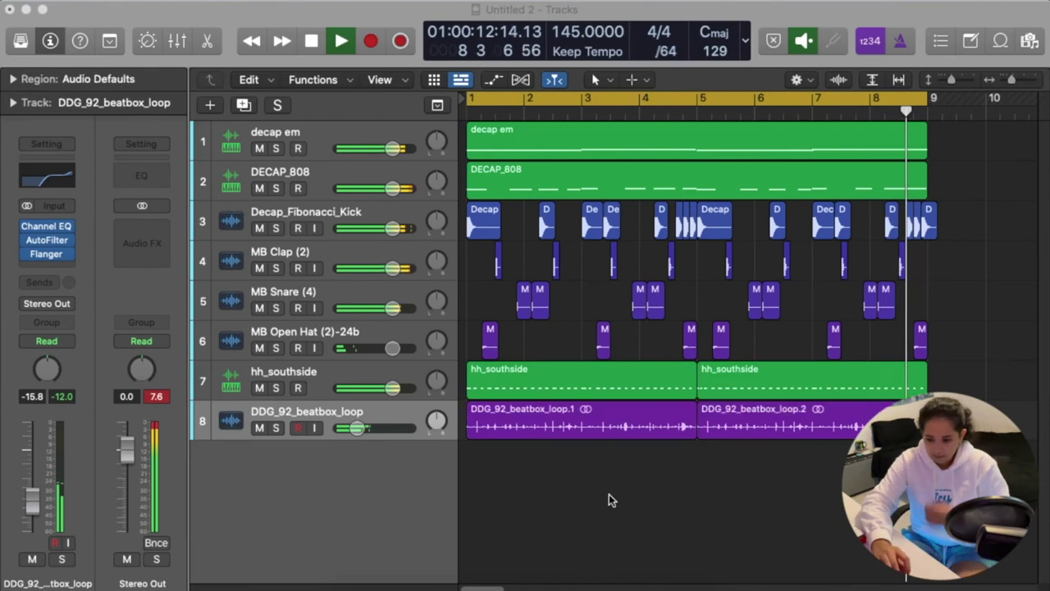
# Show the Stereo Out output track in the track list, and select the decap em track
pyautogui.click(193, 8)
pyautogui.moveTo(280, 216)
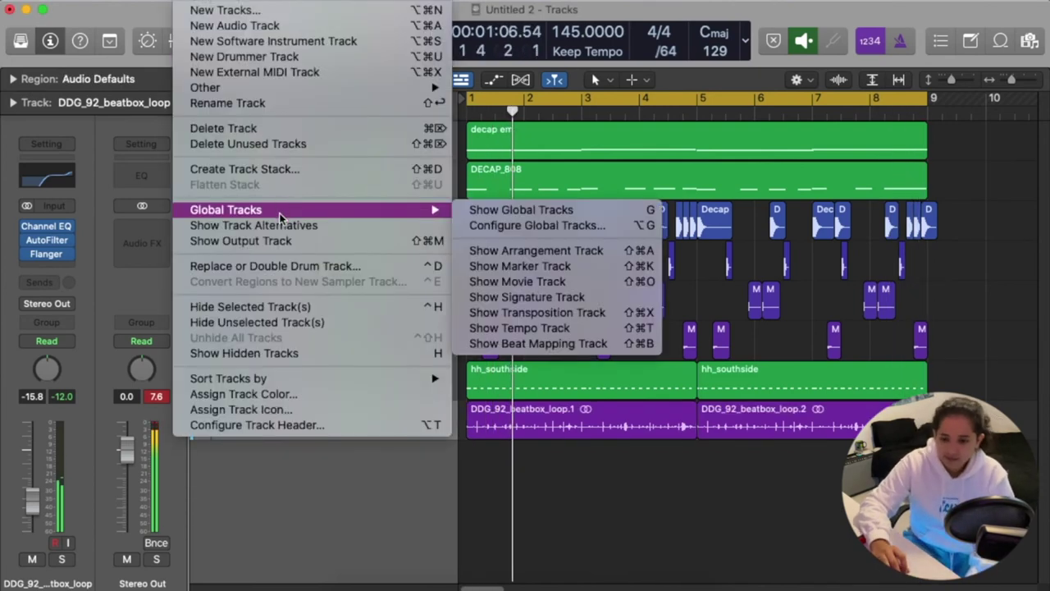
pyautogui.click(277, 241)
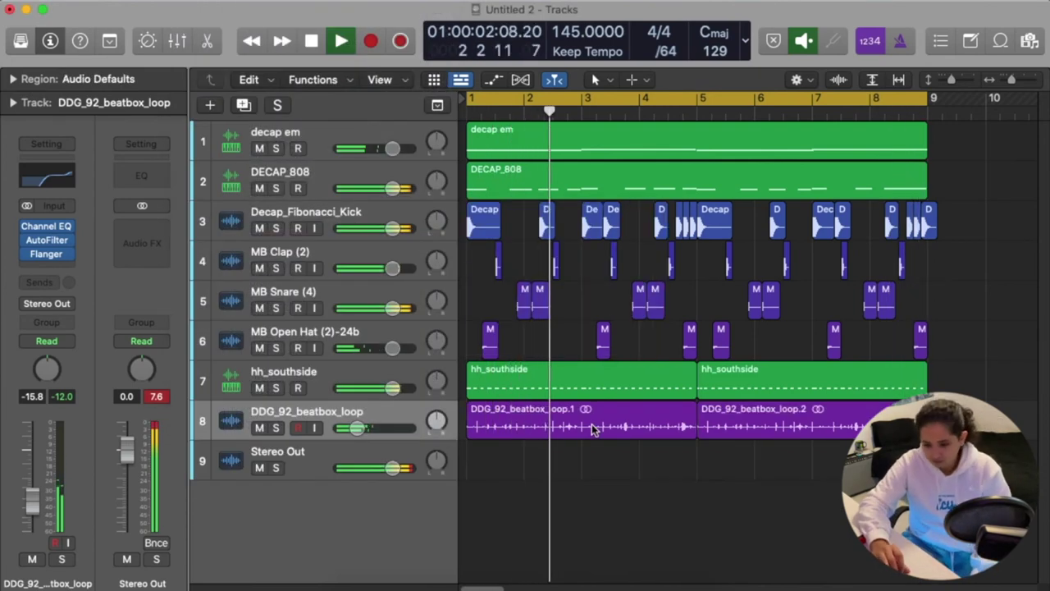
pyautogui.click(392, 458)
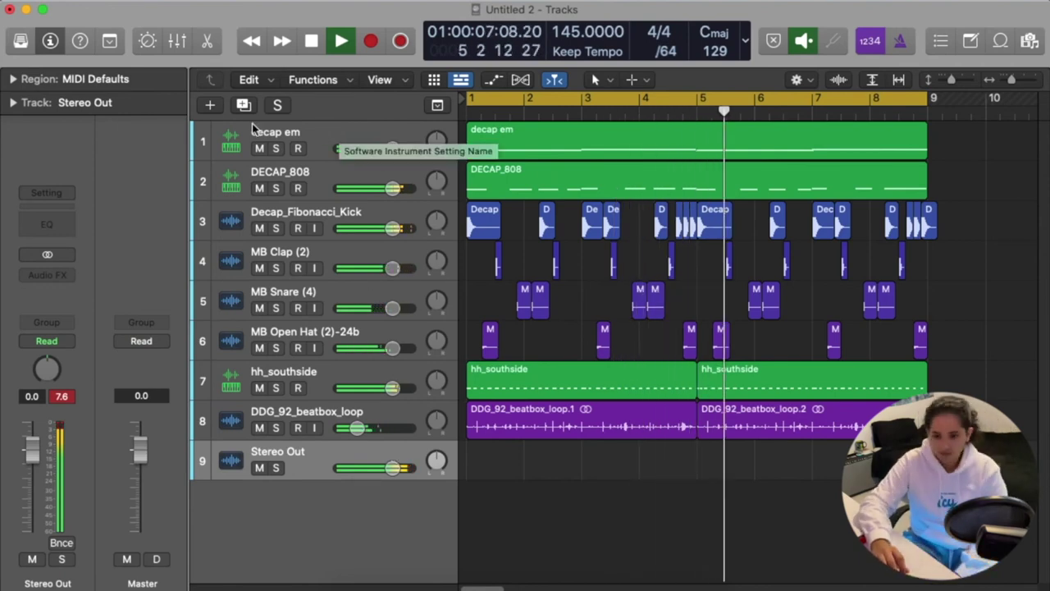
pyautogui.click(210, 105)
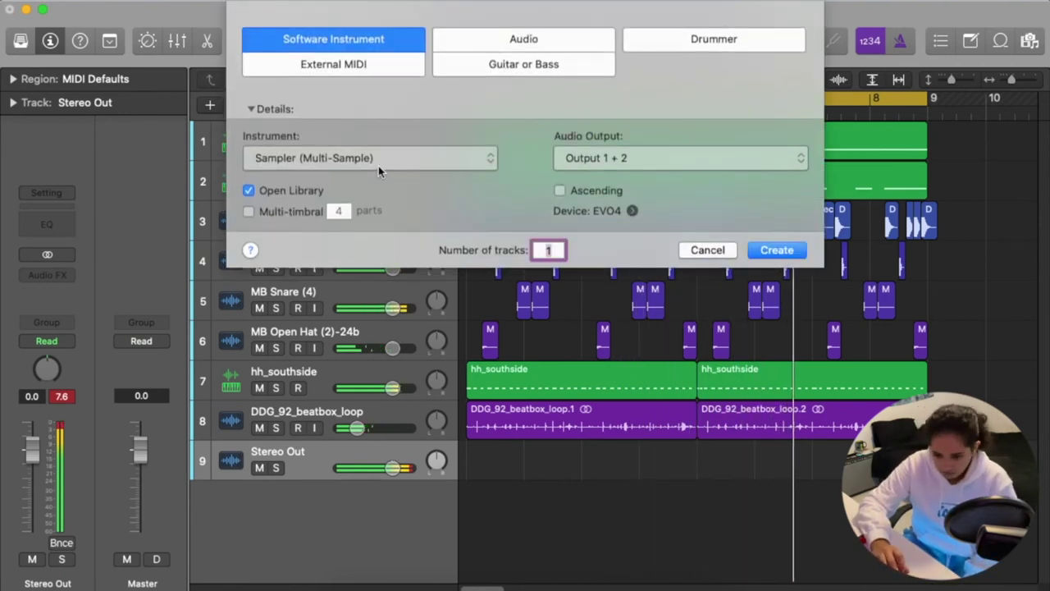
pyautogui.click(699, 250)
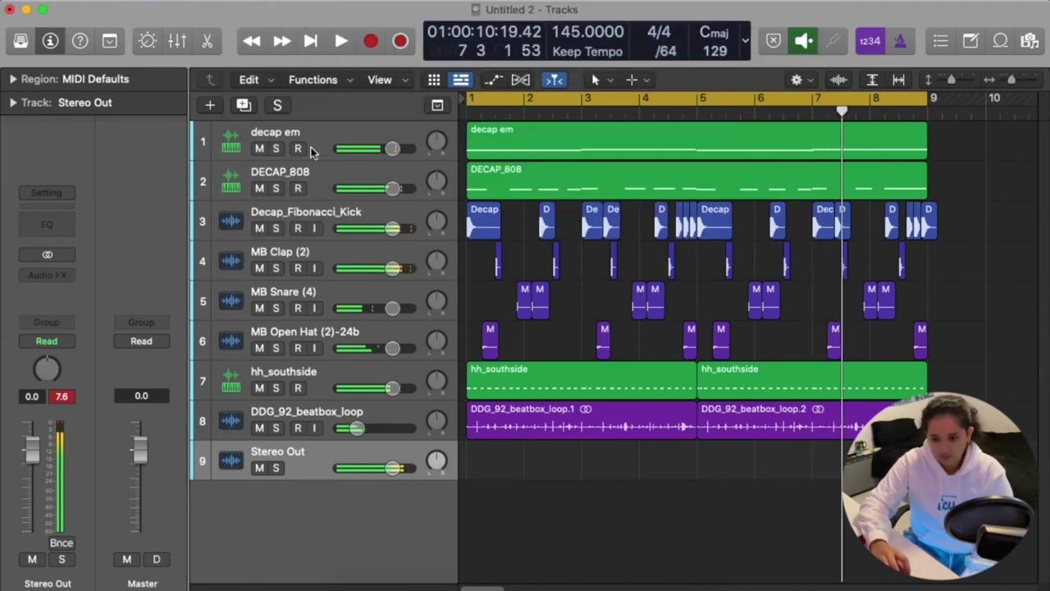
pyautogui.click(313, 137)
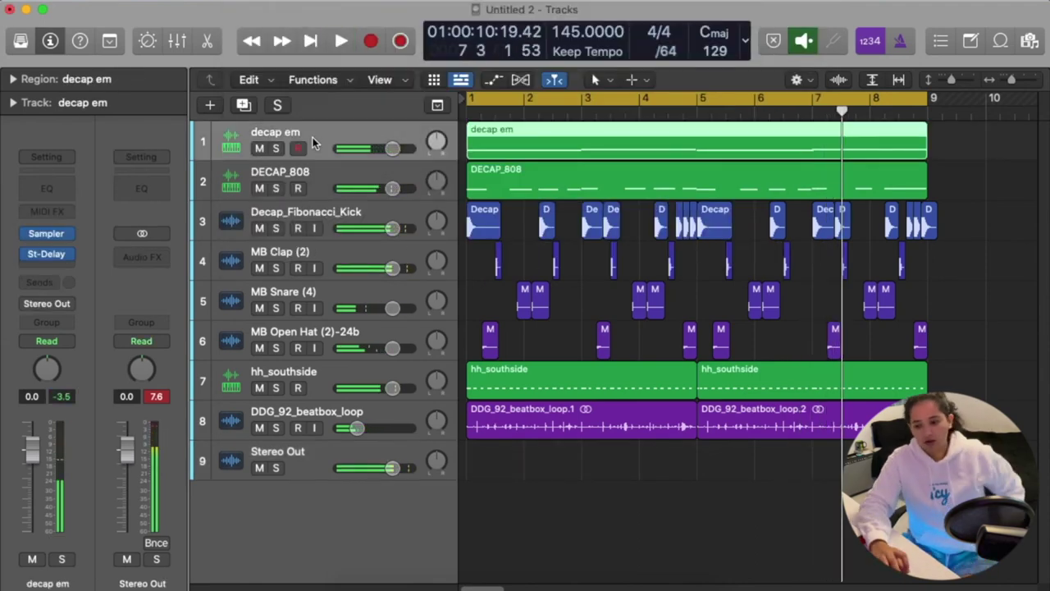
pyautogui.click(210, 106)
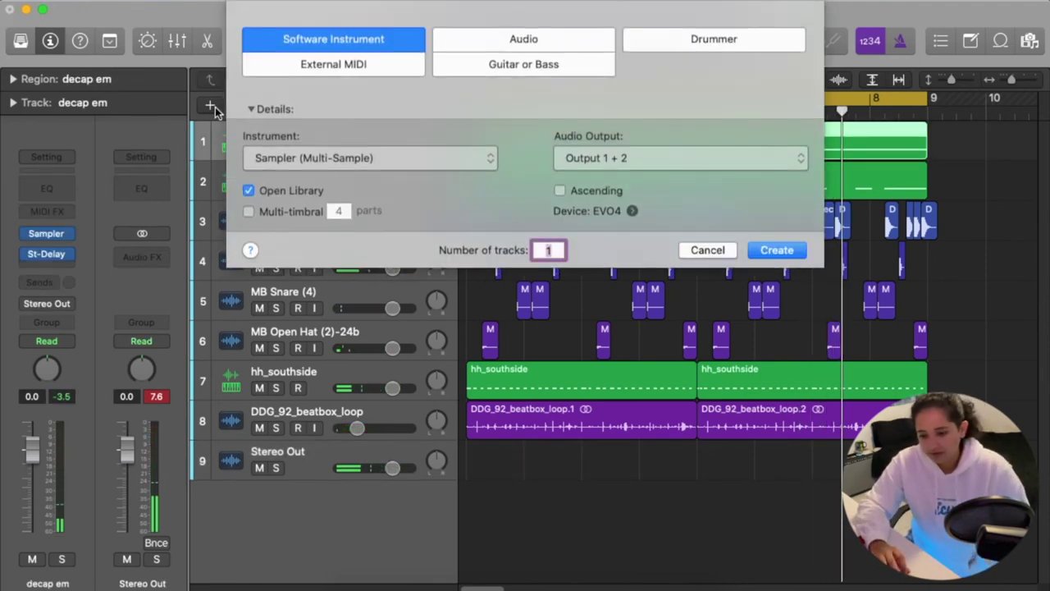
pyautogui.click(375, 159)
pyautogui.moveTo(408, 345)
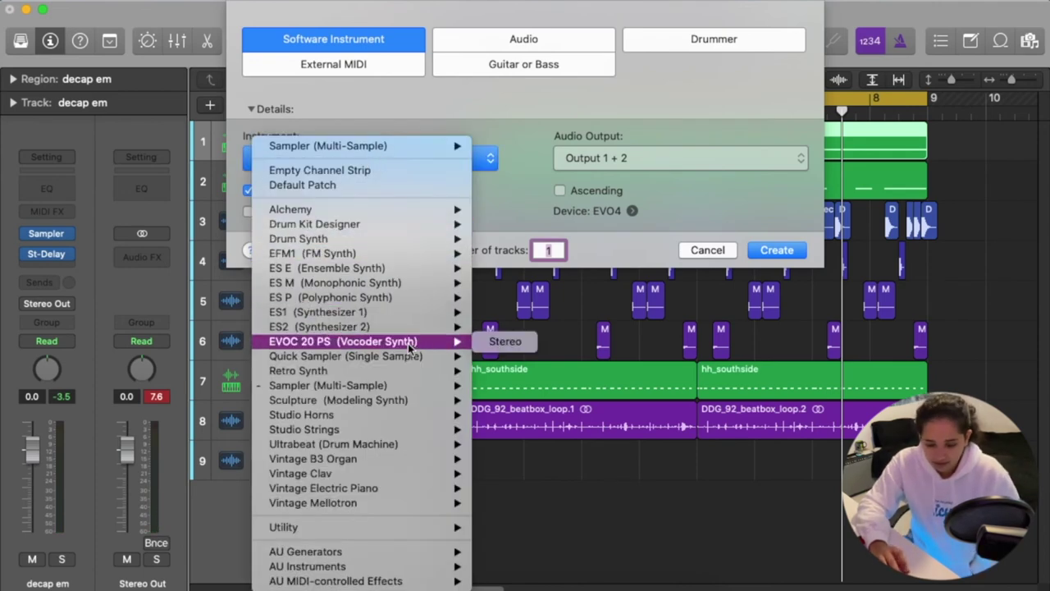
pyautogui.moveTo(412, 403)
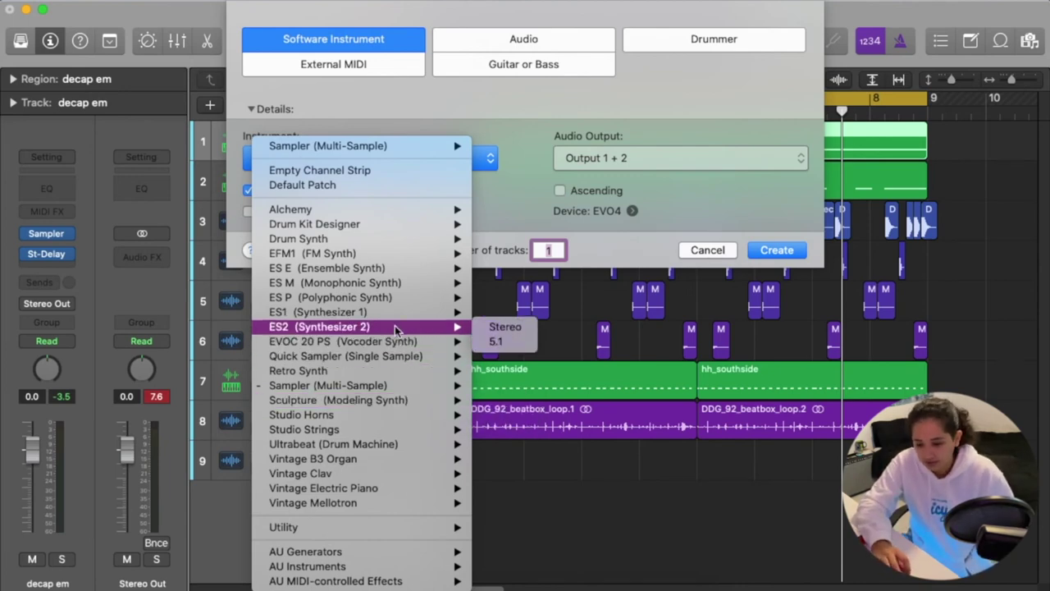
pyautogui.click(493, 211)
pyautogui.click(710, 249)
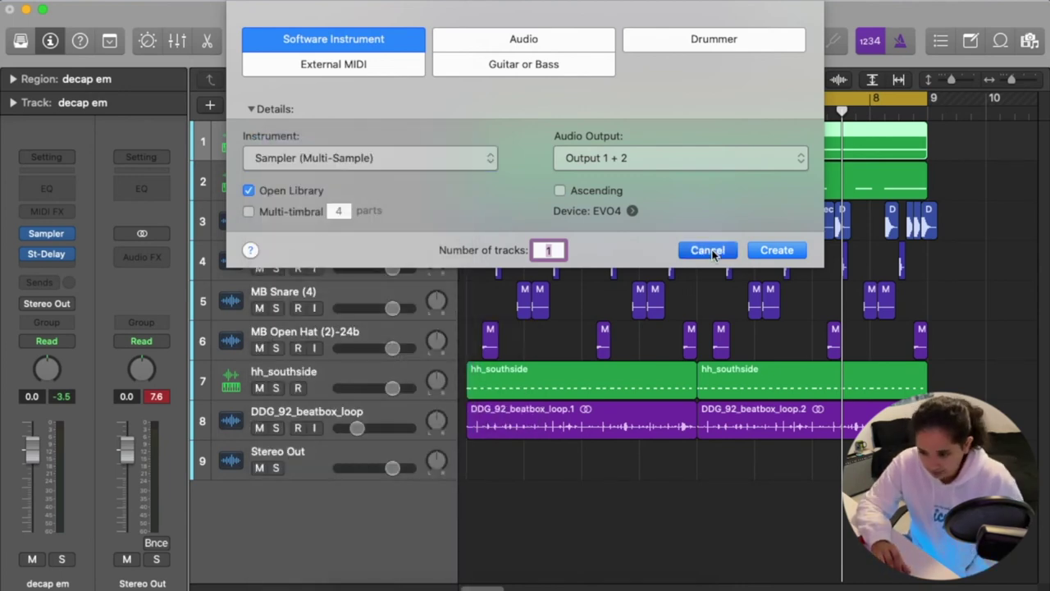
# Create one software instrument track with an empty channel strip below decap em, browse its sound categories, and close the Library
pyautogui.click(218, 108)
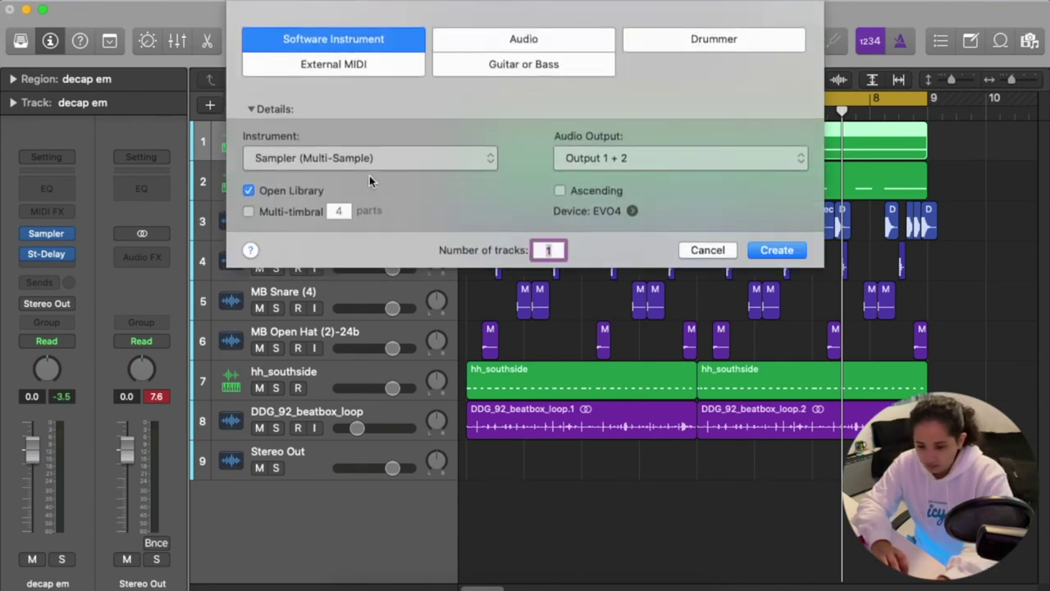
pyautogui.click(374, 156)
pyautogui.click(383, 171)
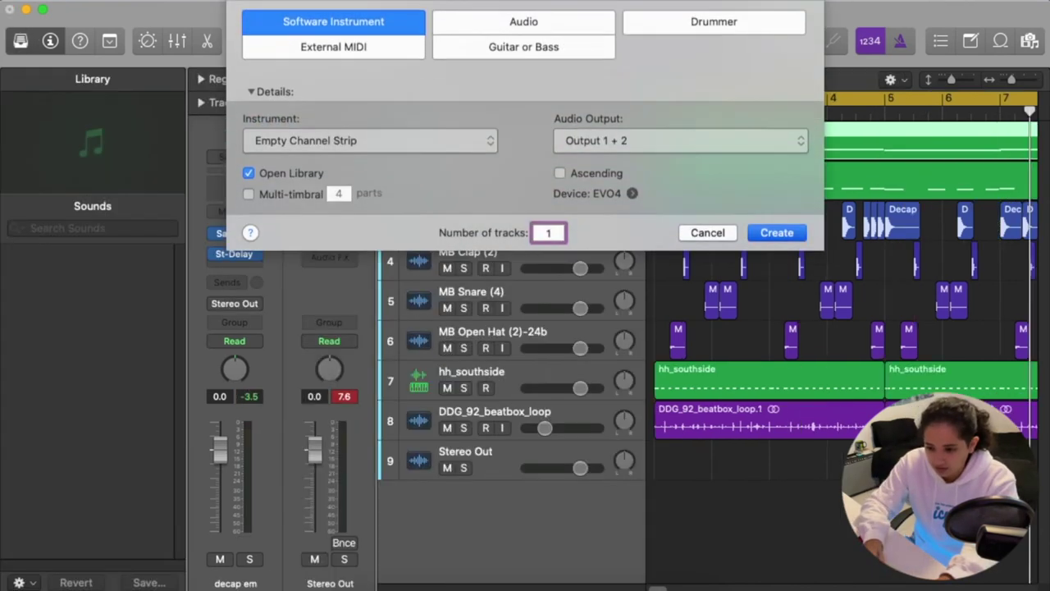
pyautogui.press('Return')
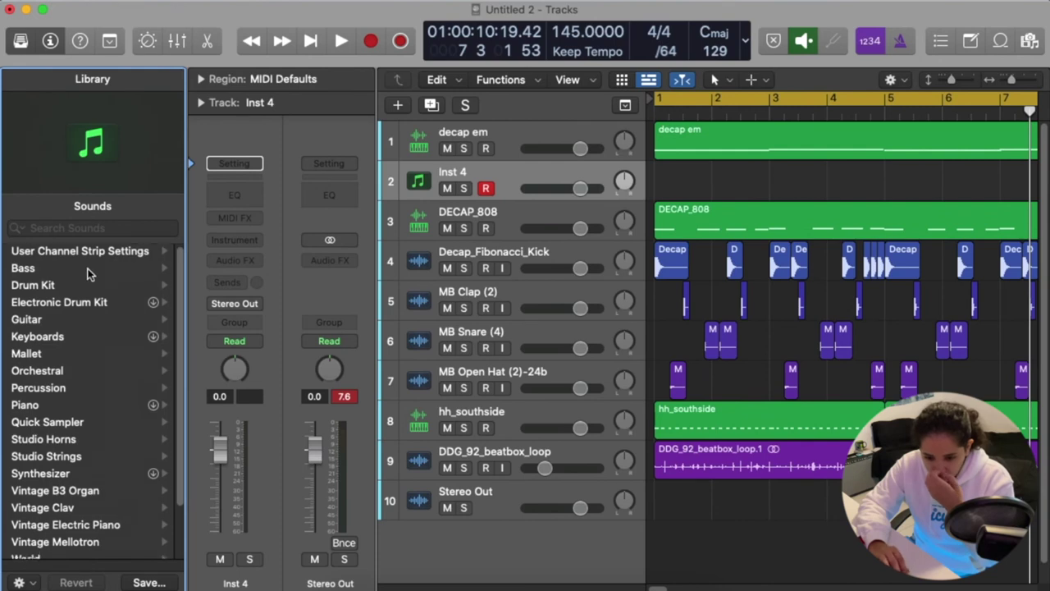
pyautogui.scroll(-3, 74, 392)
pyautogui.scroll(-1, 72, 391)
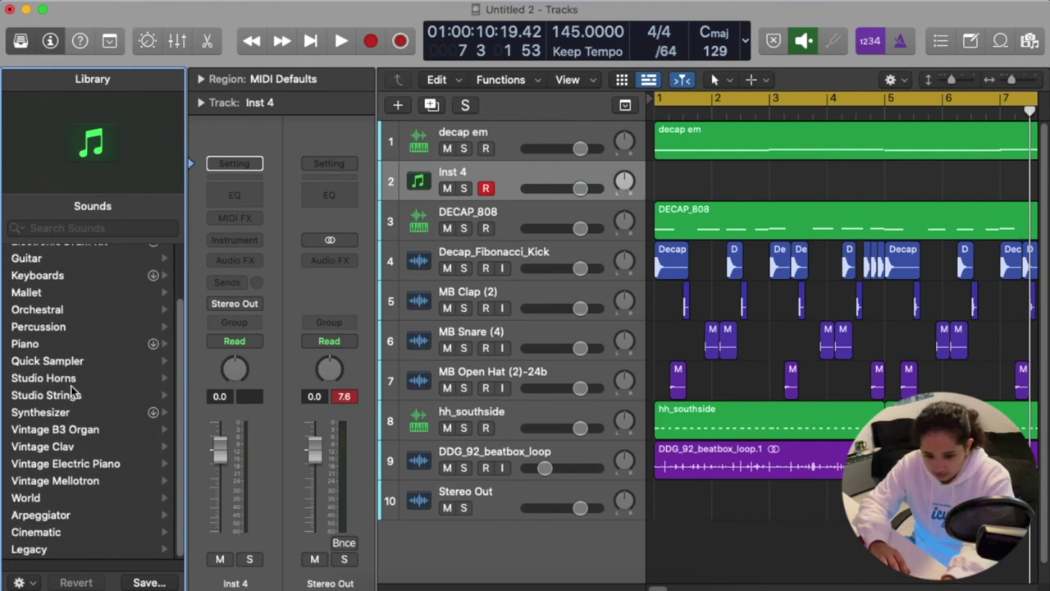
pyautogui.scroll(4, 73, 391)
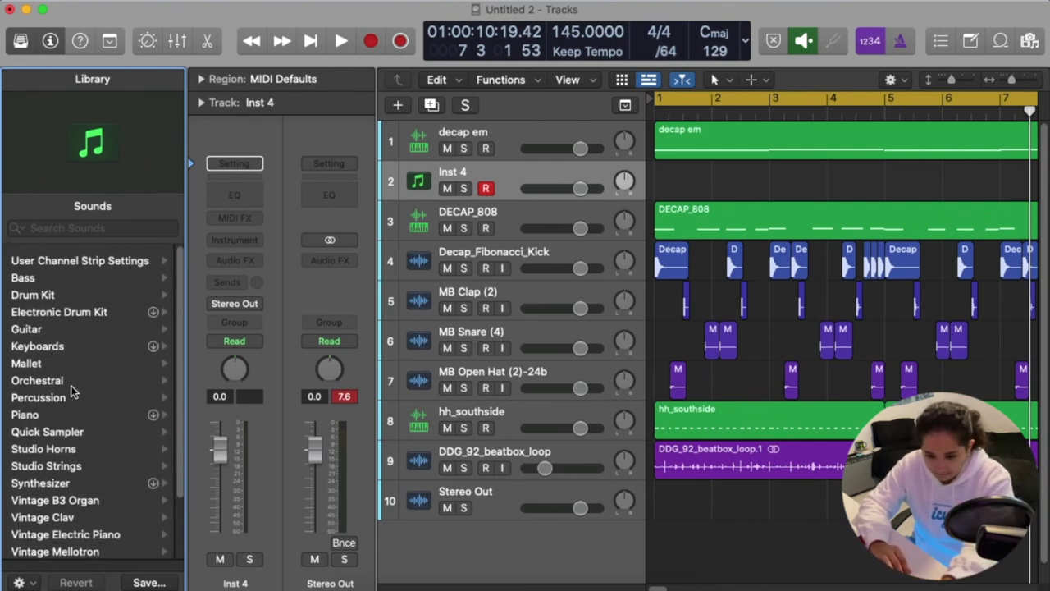
pyautogui.click(21, 43)
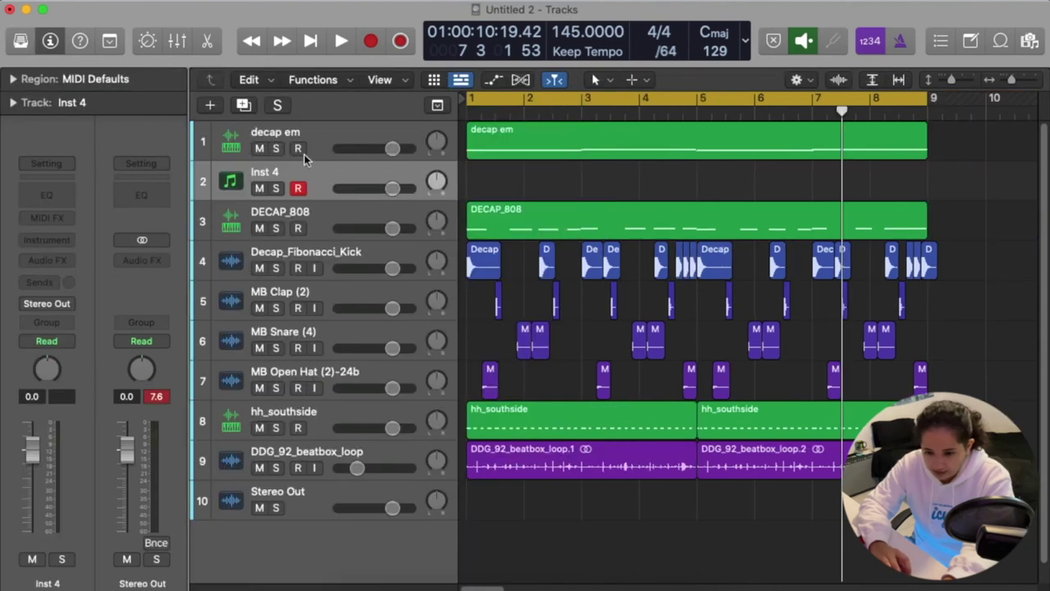
# Load the stereo Waves Electric88 instrument on the Inst 4 track
pyautogui.click(57, 240)
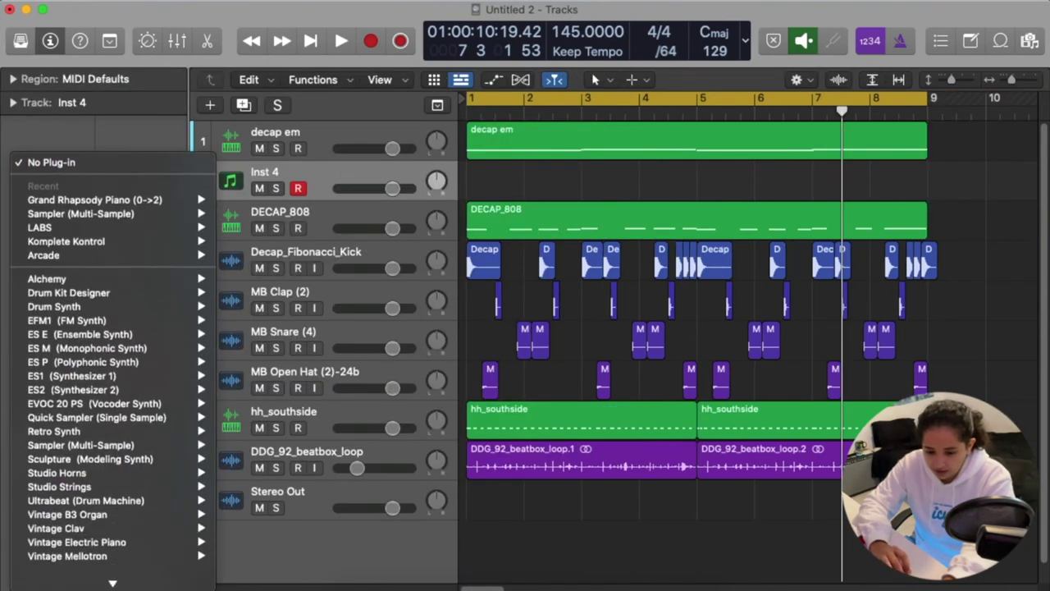
pyautogui.moveTo(123, 567)
pyautogui.moveTo(295, 568)
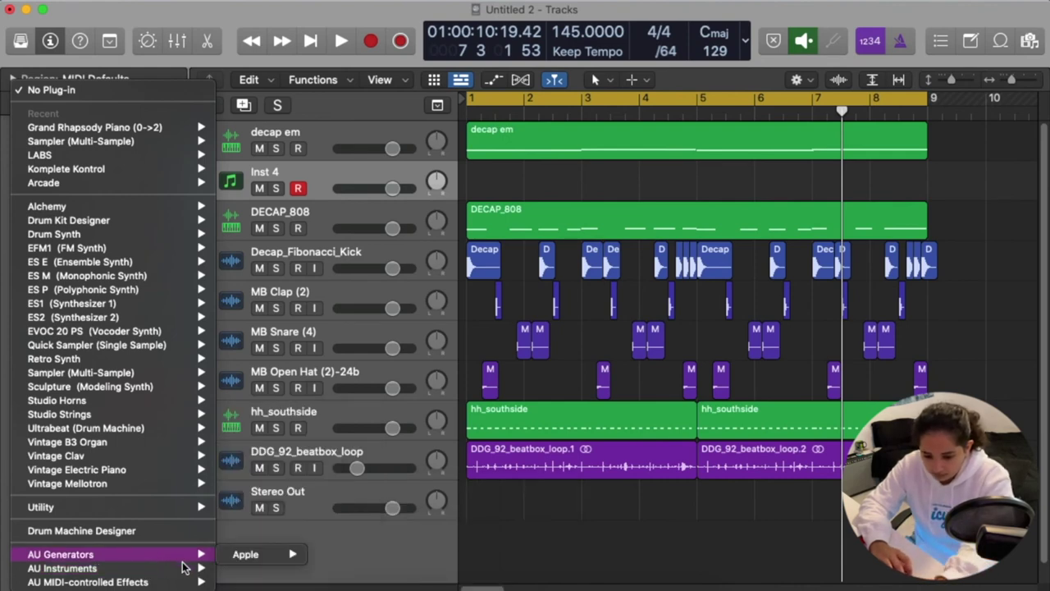
pyautogui.moveTo(201, 568)
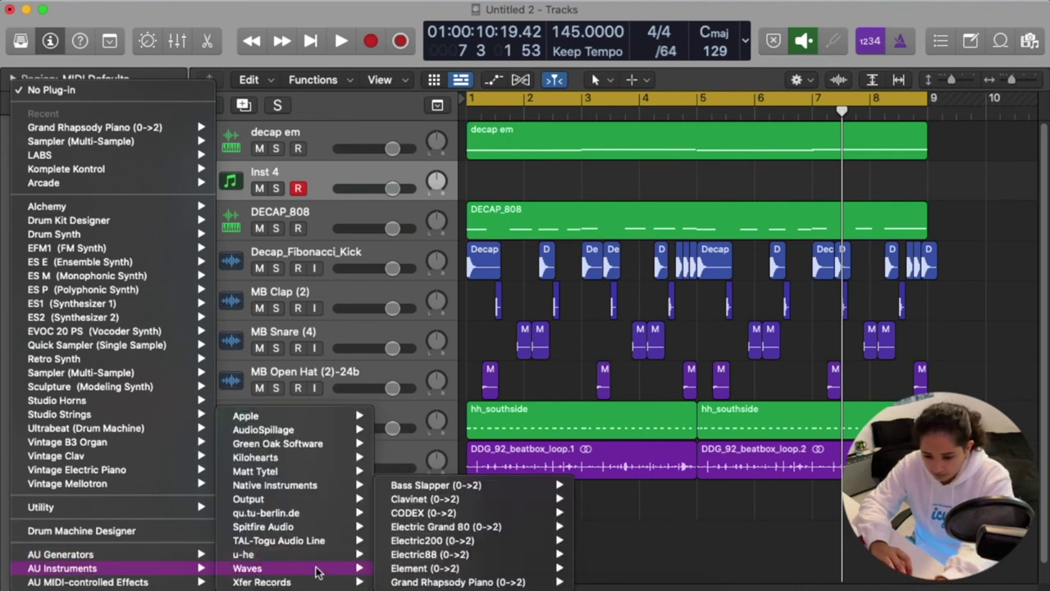
pyautogui.moveTo(493, 560)
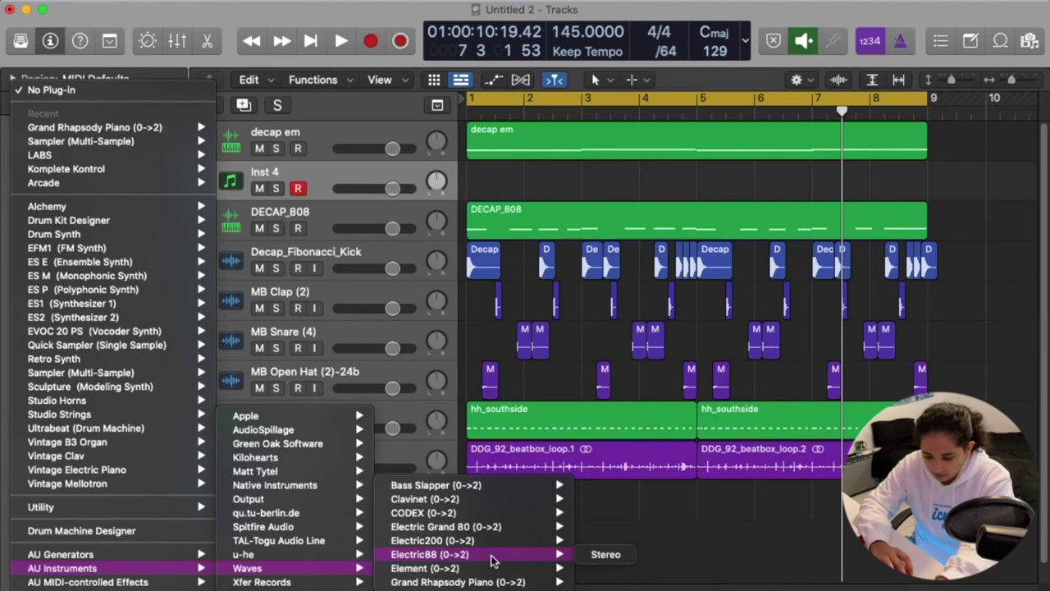
pyautogui.click(605, 555)
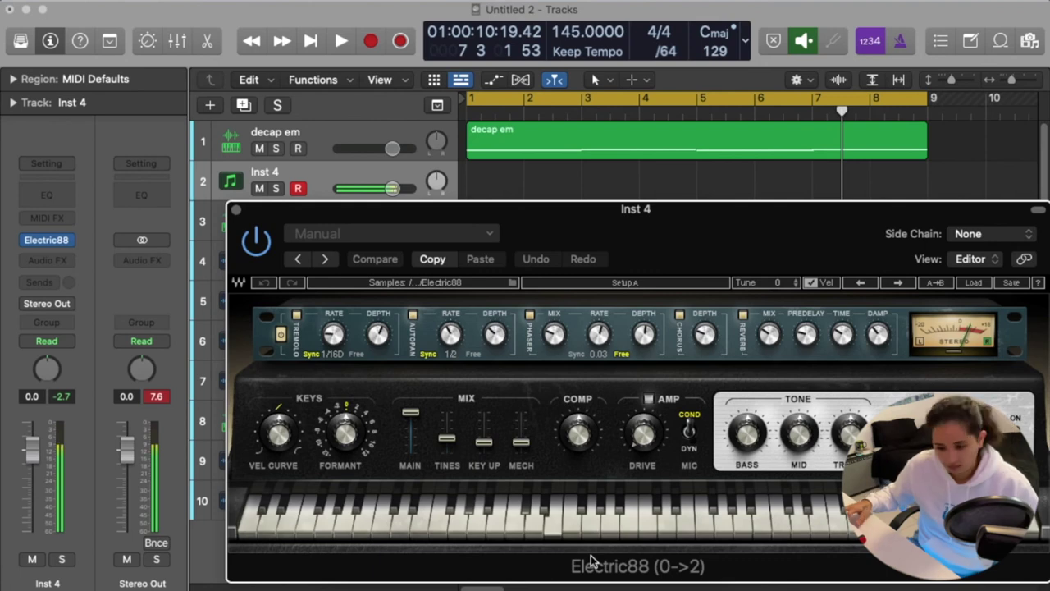
# Record an Electric88 chord part over bars 1 to 4 on Inst 4, and open it in the Piano Roll
pyautogui.press('r')
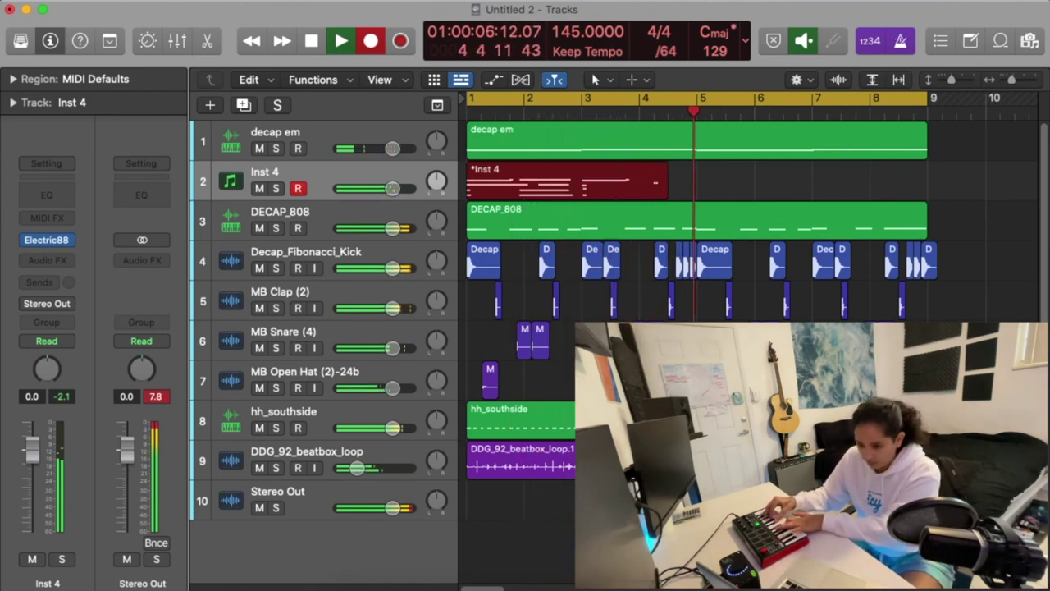
pyautogui.press('space')
pyautogui.click(207, 41)
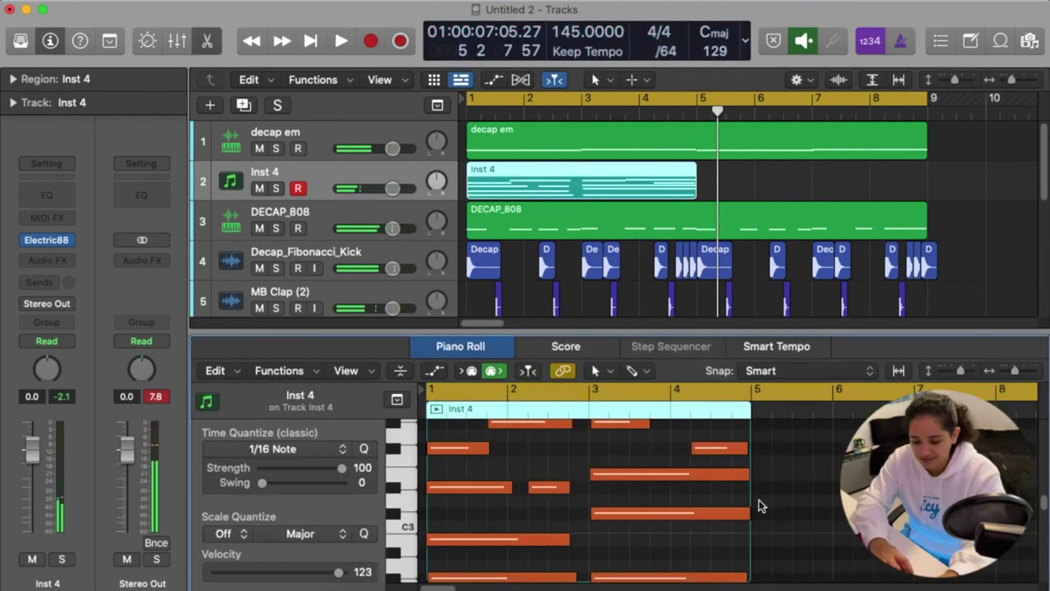
# Select all notes in the recorded Inst 4 region and set their velocity to 86 while the beat plays
pyautogui.press('super+a')
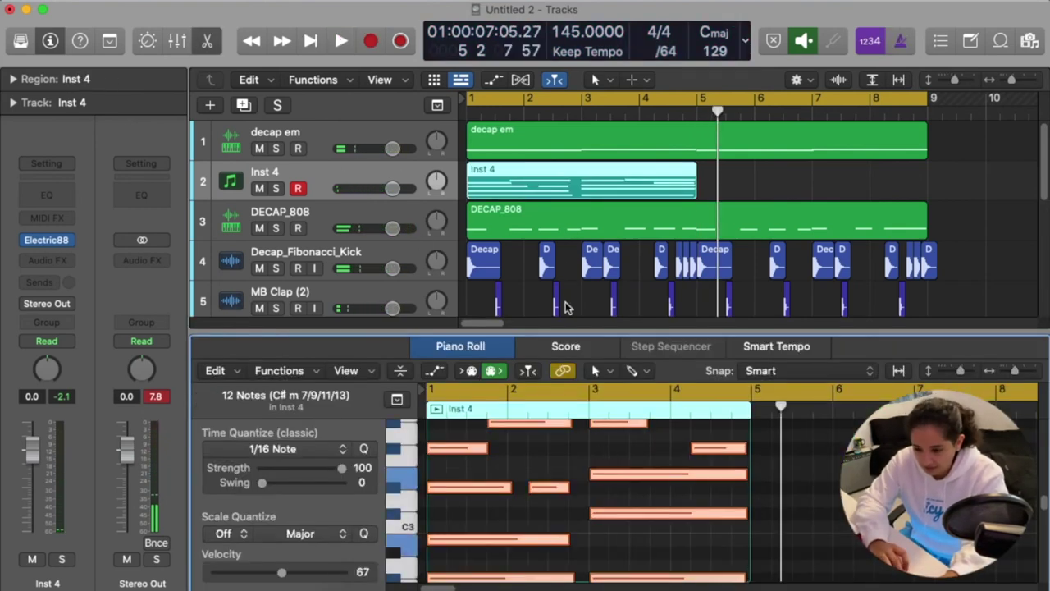
pyautogui.press('Return')
pyautogui.press('space')
pyautogui.moveTo(301, 570); pyautogui.dragTo(311, 578)
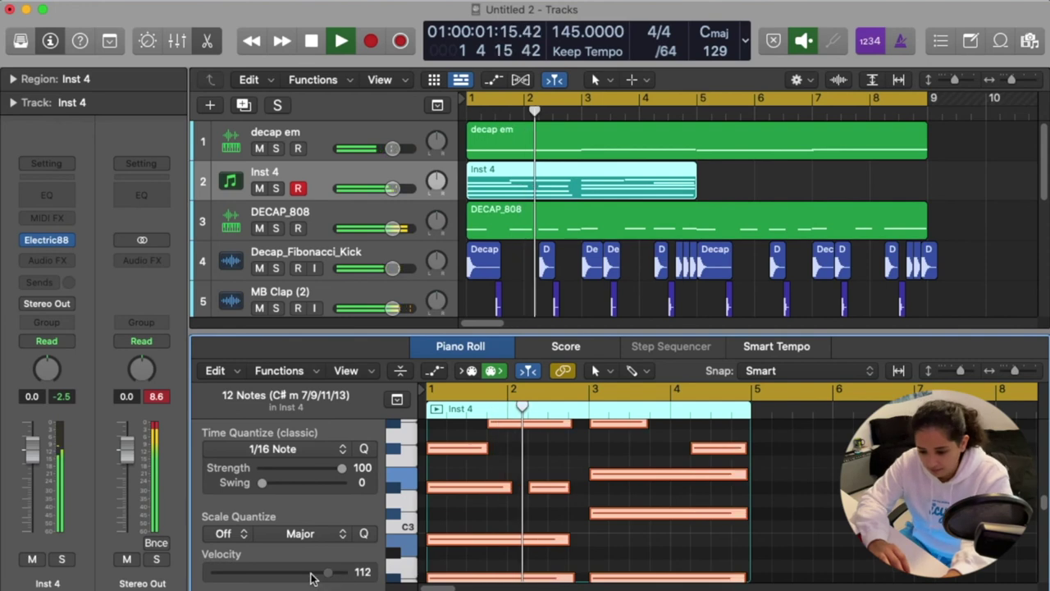
pyautogui.click(518, 462)
# Copy the Inst 4 region to bar 5 so the part fills bars 5 to 8
pyautogui.click(608, 188)
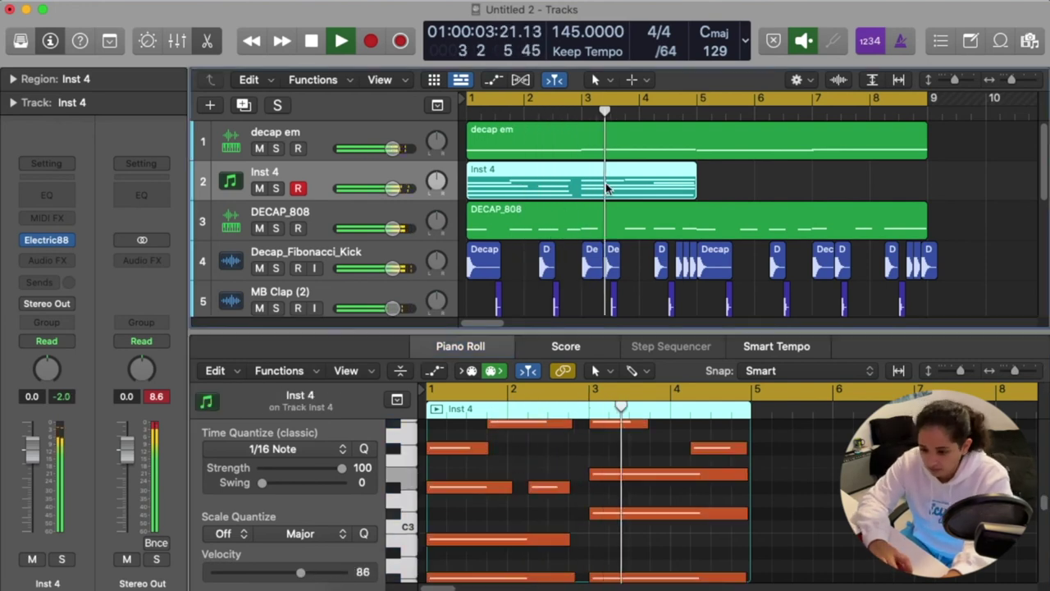
pyautogui.moveTo(607, 188); pyautogui.dragTo(842, 191)
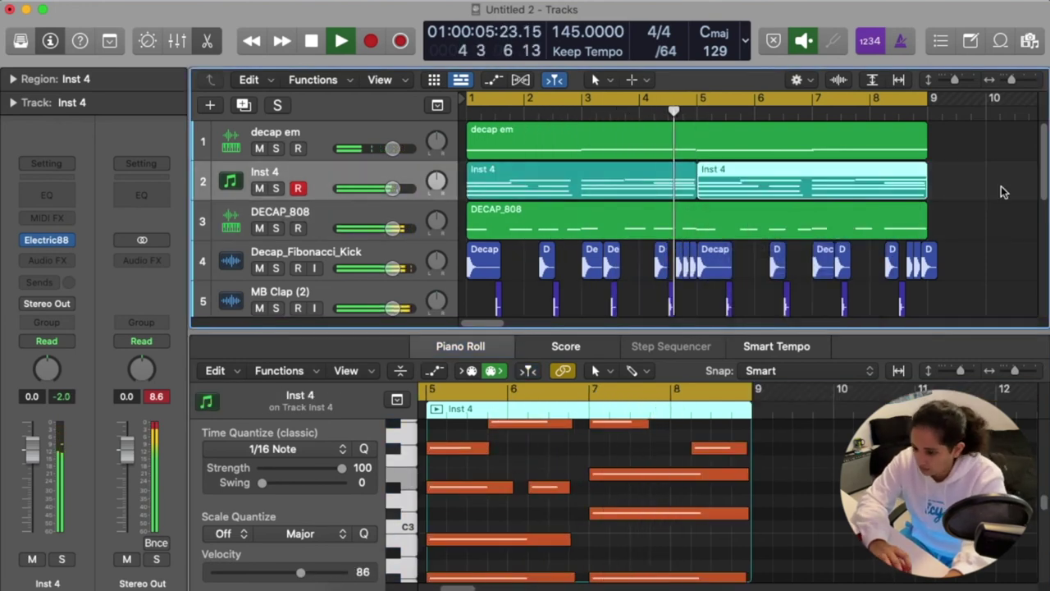
pyautogui.click(1003, 191)
# In the first Inst 4 region, lengthen the two lowest notes of the opening chord to about bar 3
pyautogui.click(577, 188)
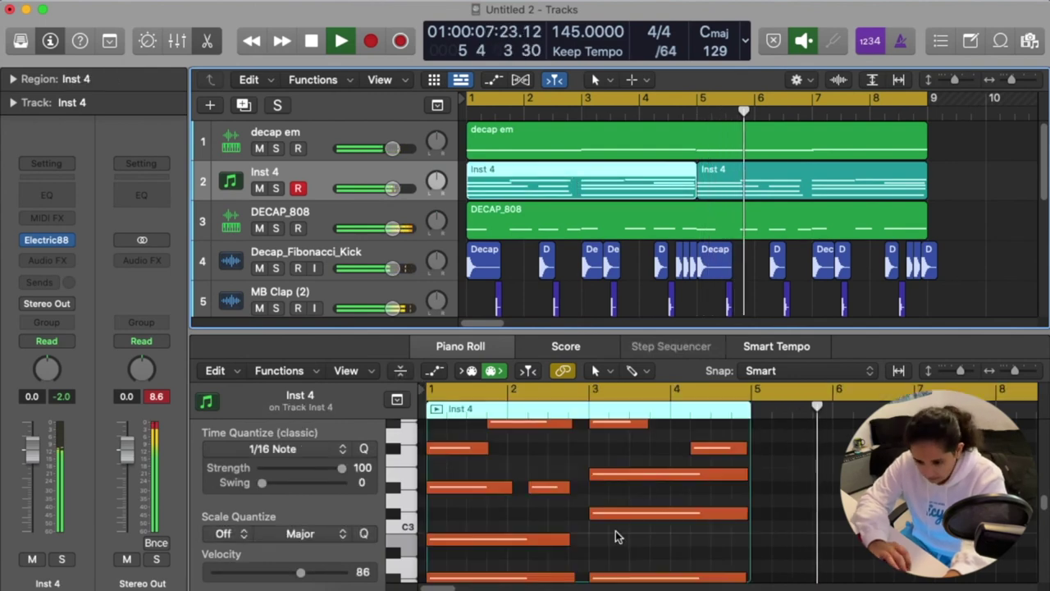
pyautogui.scroll(-2, 566, 525)
pyautogui.moveTo(569, 502); pyautogui.dragTo(588, 543)
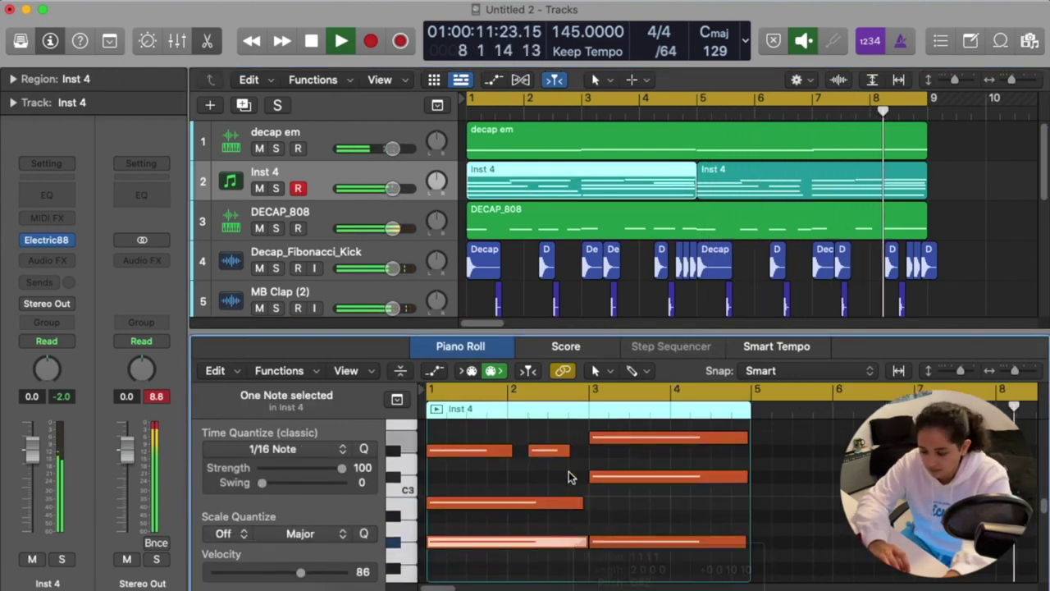
pyautogui.scroll(2, 572, 477)
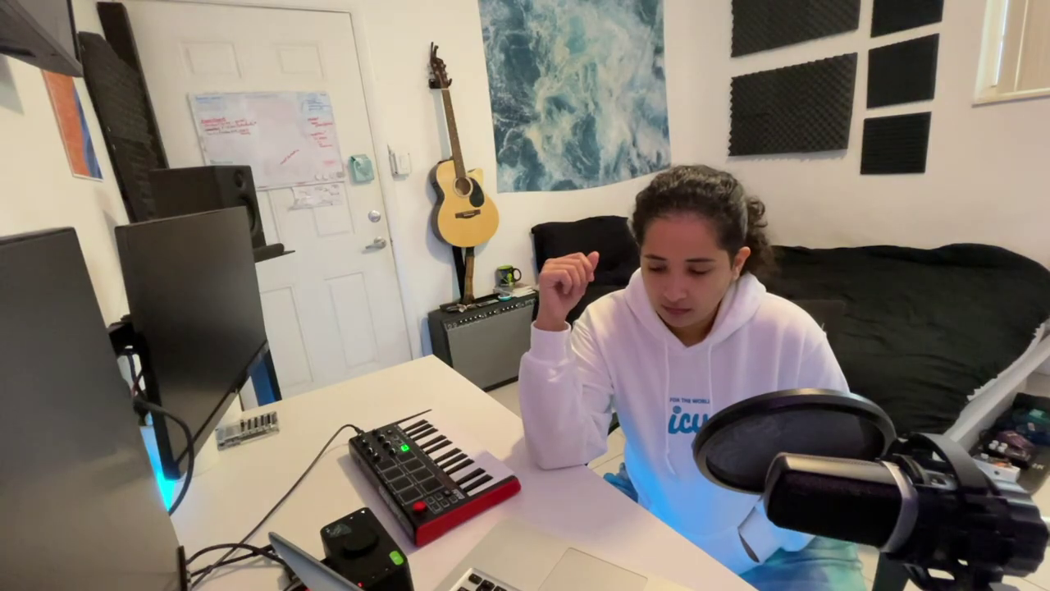